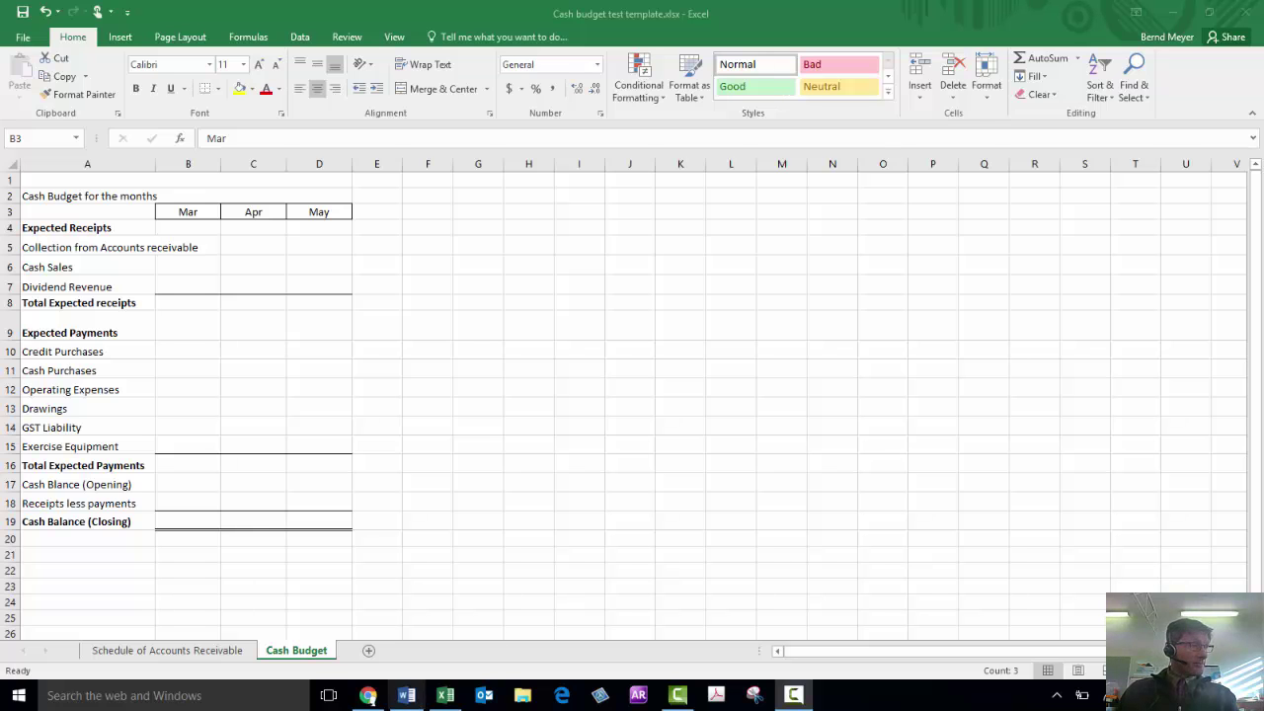
- Switch to the Word exam document and review Question 6's payment pattern, credit sales, monthly cash figures and required tasks
{"action": "left_click", "coordinate": [410, 697]}
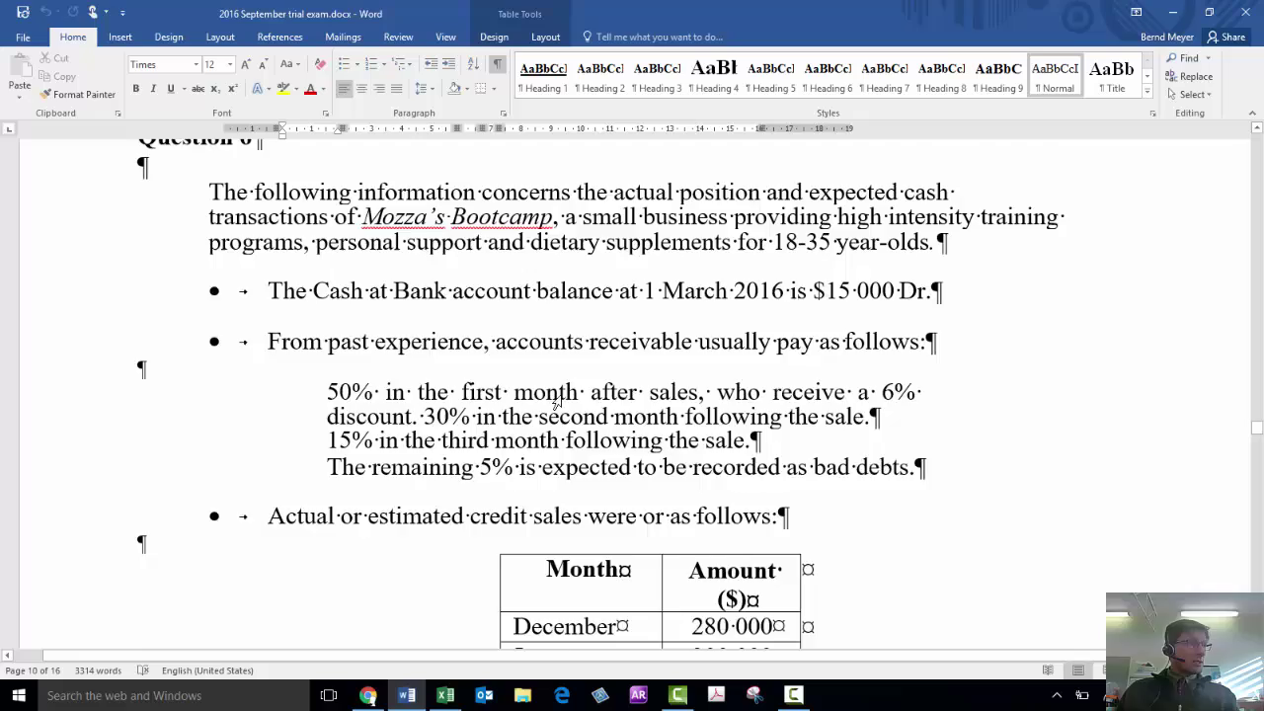
{"action": "scroll", "coordinate": [557, 397], "scroll_direction": "up", "scroll_amount": 5}
{"action": "scroll", "coordinate": [562, 396], "scroll_direction": "down", "scroll_amount": 4}
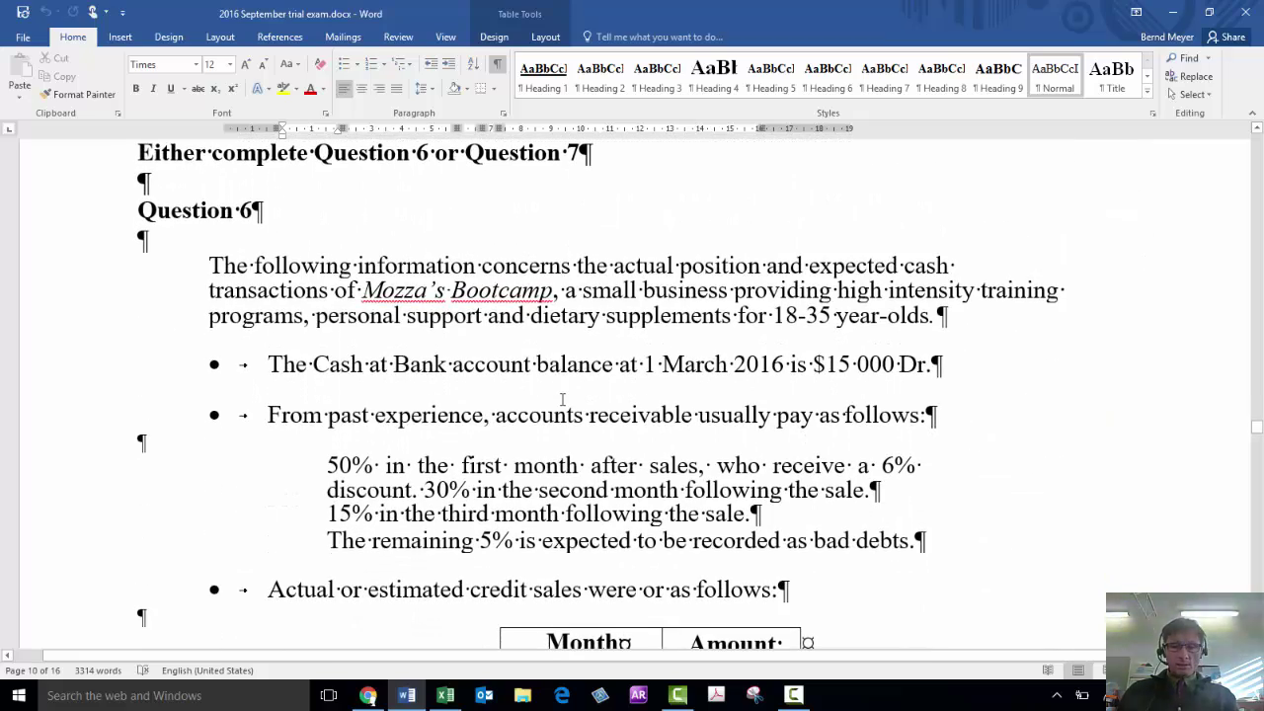
{"action": "scroll", "coordinate": [561, 399], "scroll_direction": "down", "scroll_amount": 20}
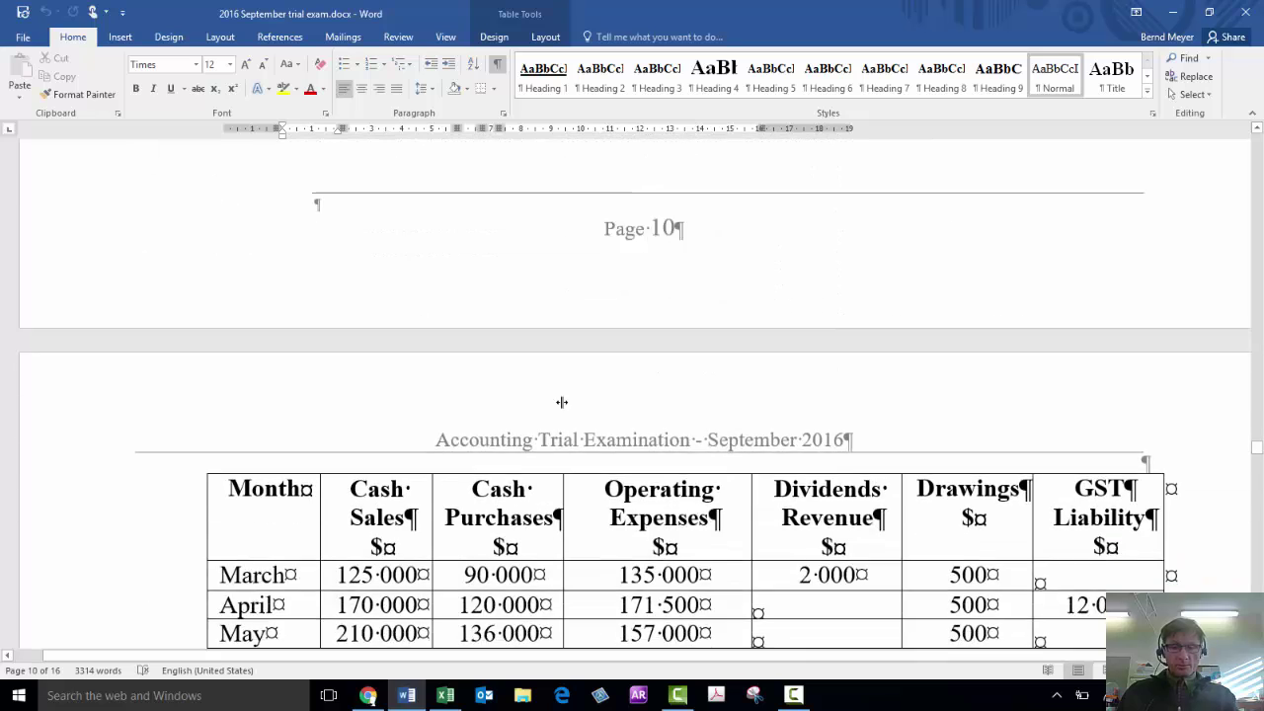
{"action": "scroll", "coordinate": [562, 402], "scroll_direction": "down", "scroll_amount": 12}
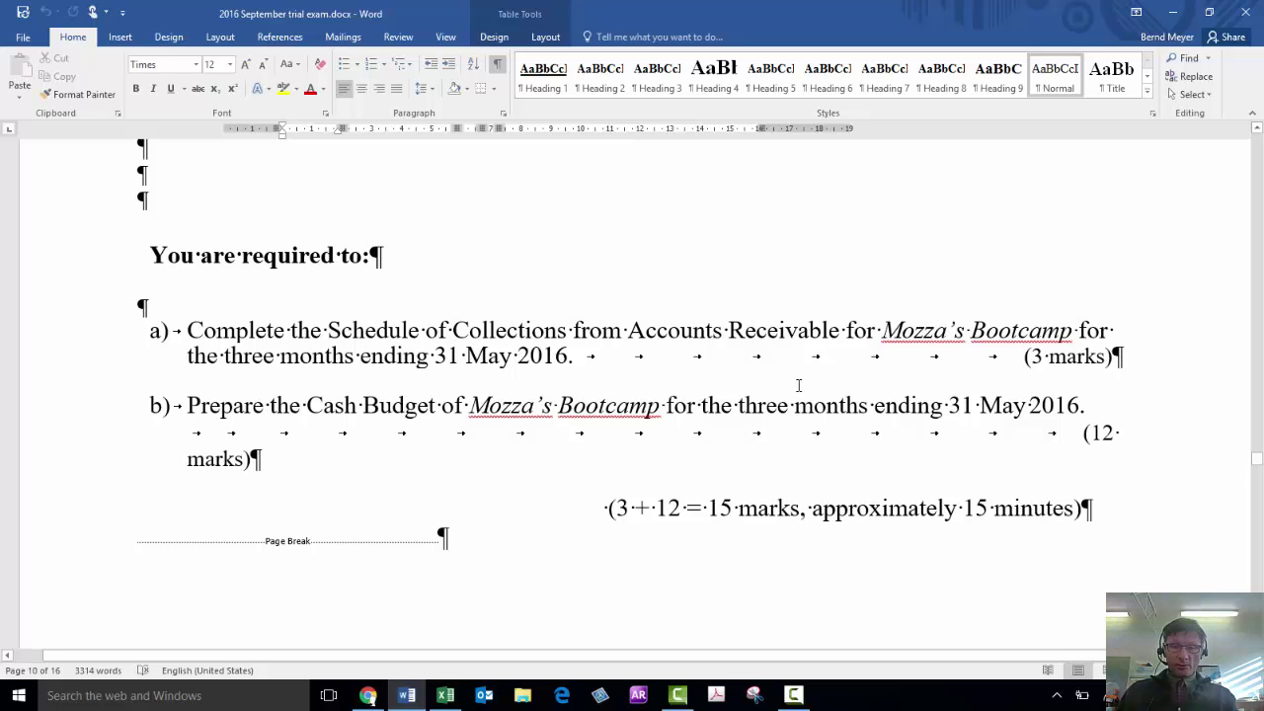
{"action": "scroll", "coordinate": [704, 352], "scroll_direction": "up", "scroll_amount": 20}
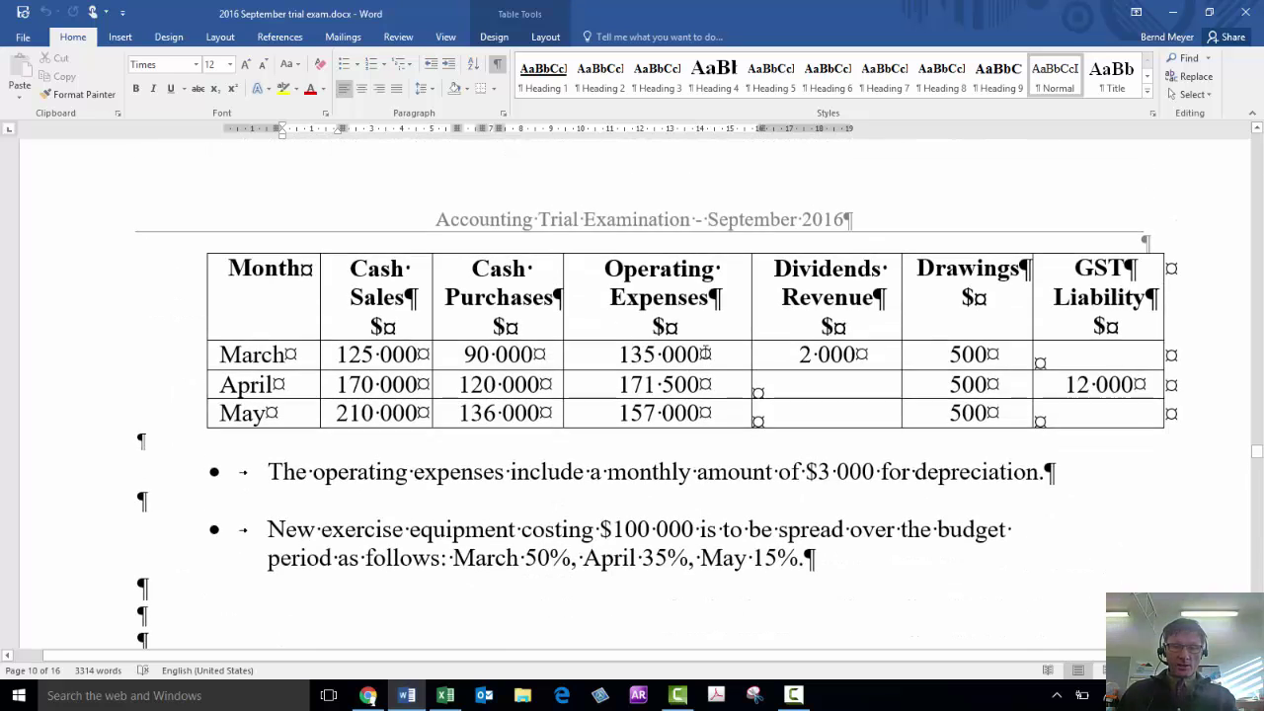
{"action": "scroll", "coordinate": [704, 352], "scroll_direction": "up", "scroll_amount": 7}
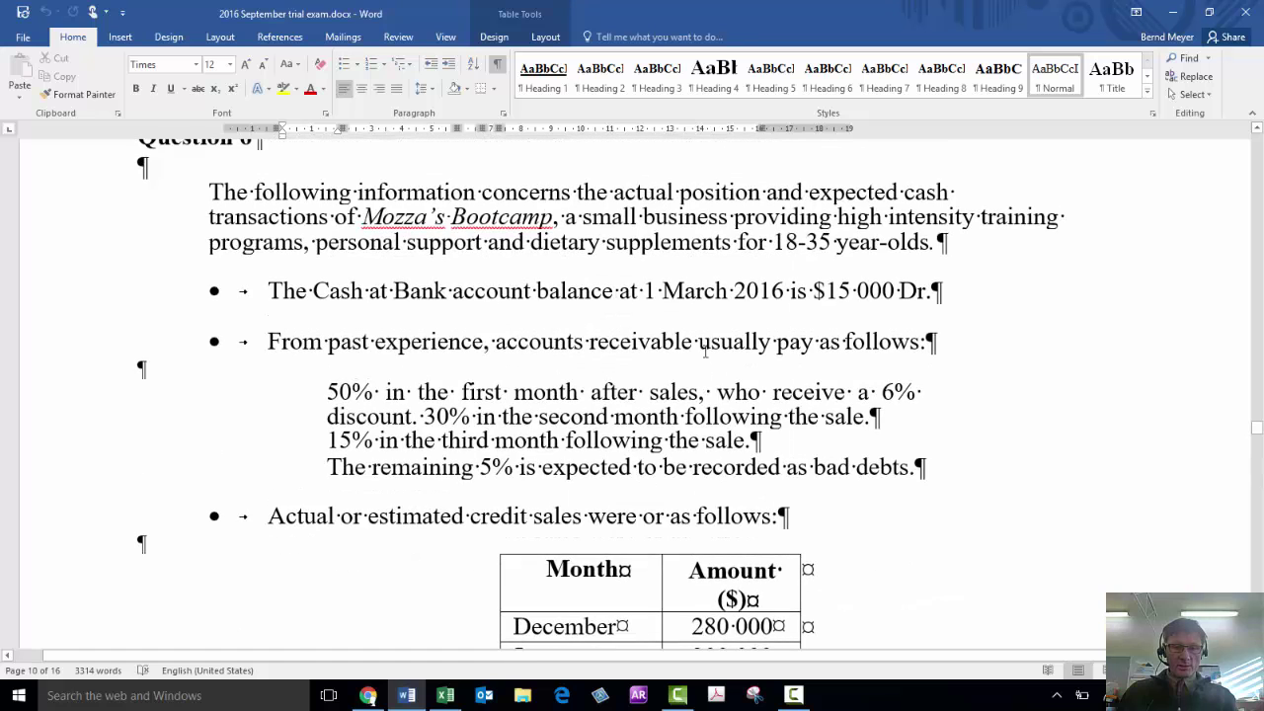
{"action": "scroll", "coordinate": [705, 353], "scroll_direction": "down", "scroll_amount": 3}
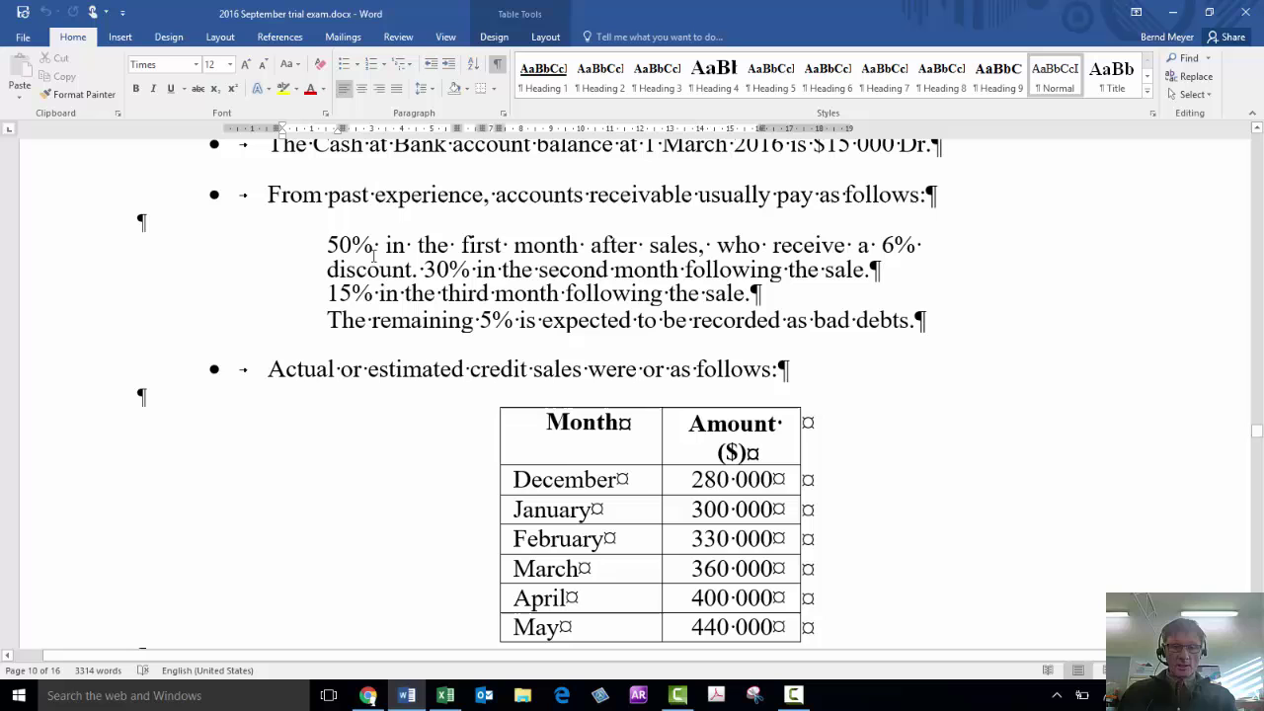
- Switch to the Excel workbook's Schedule of Accounts Receivable sheet and fill C2:E2 with the month headings Mar, Apr and May
{"action": "left_click", "coordinate": [445, 694]}
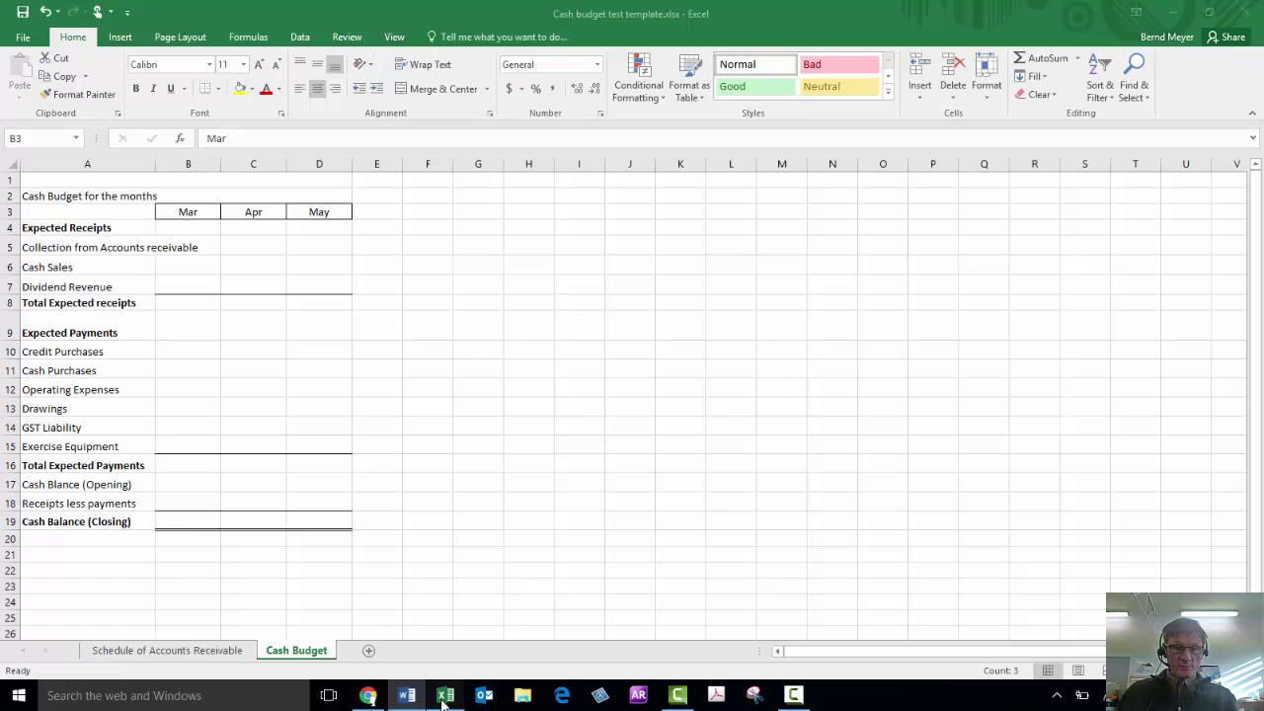
{"action": "left_click", "coordinate": [175, 652]}
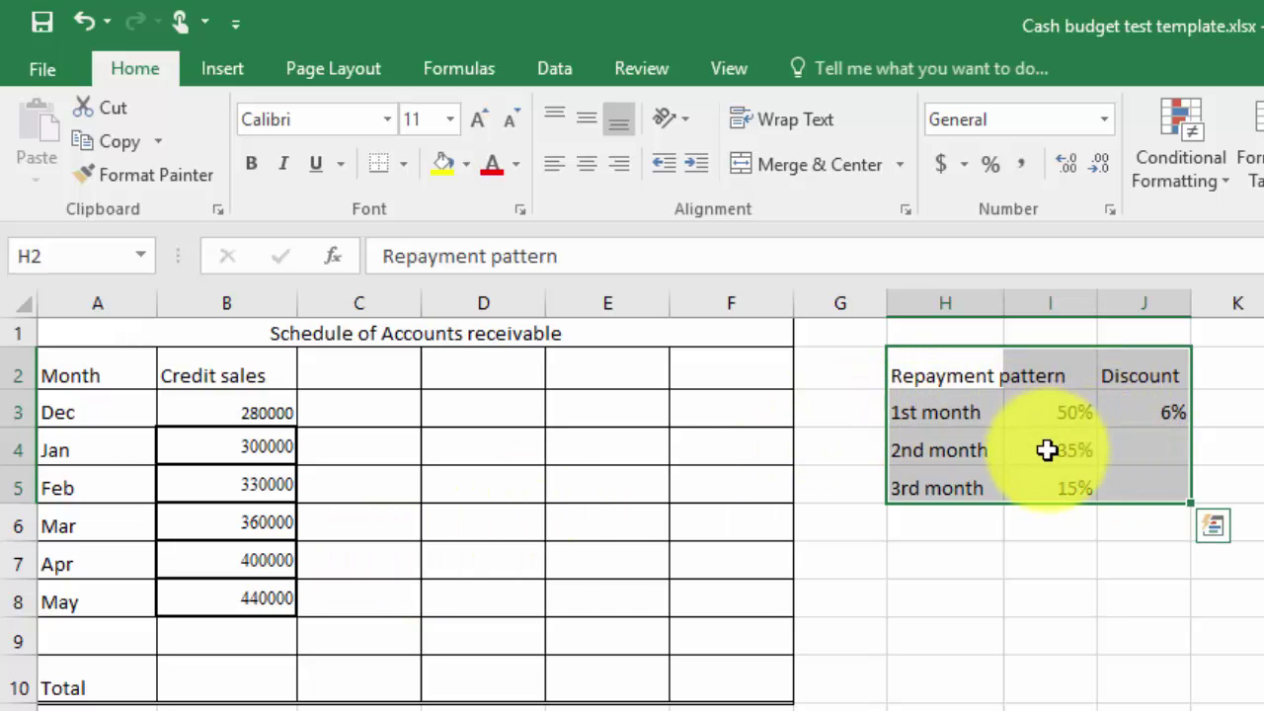
{"action": "left_click", "coordinate": [369, 370]}
{"action": "type", "text": "Mar"}
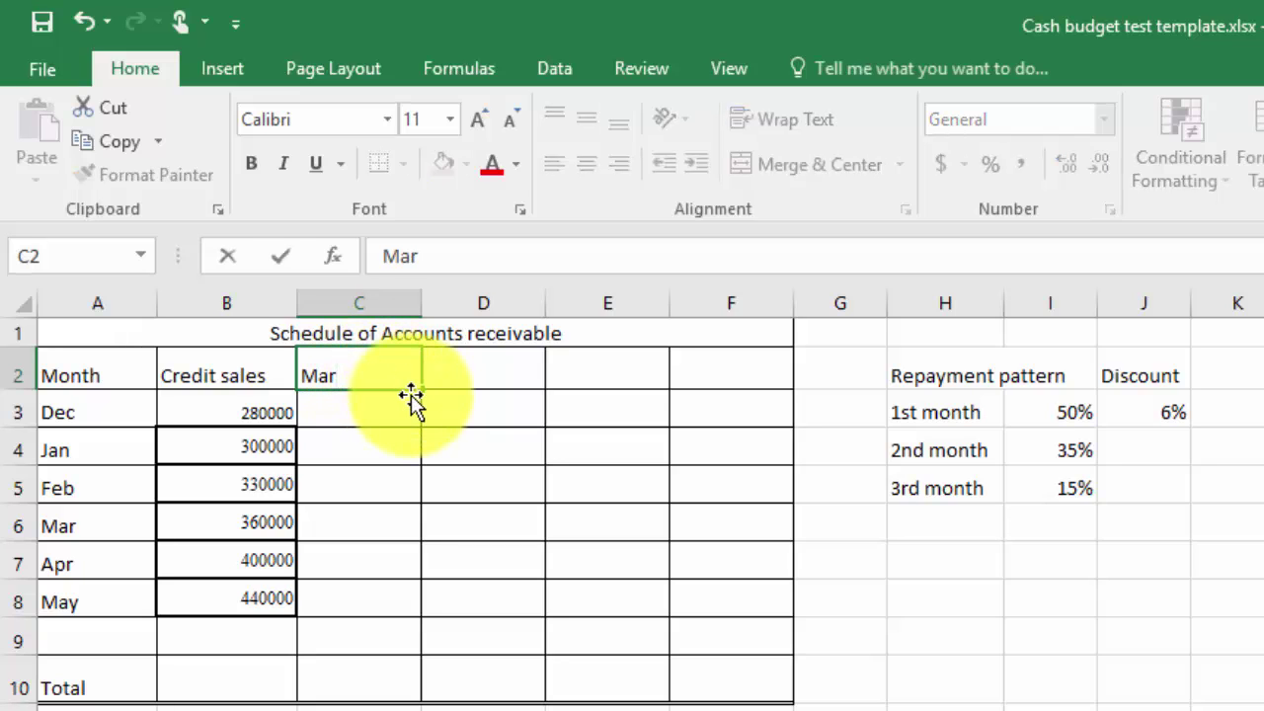
{"action": "left_click_drag", "start_coordinate": [422, 398], "coordinate": [669, 394]}
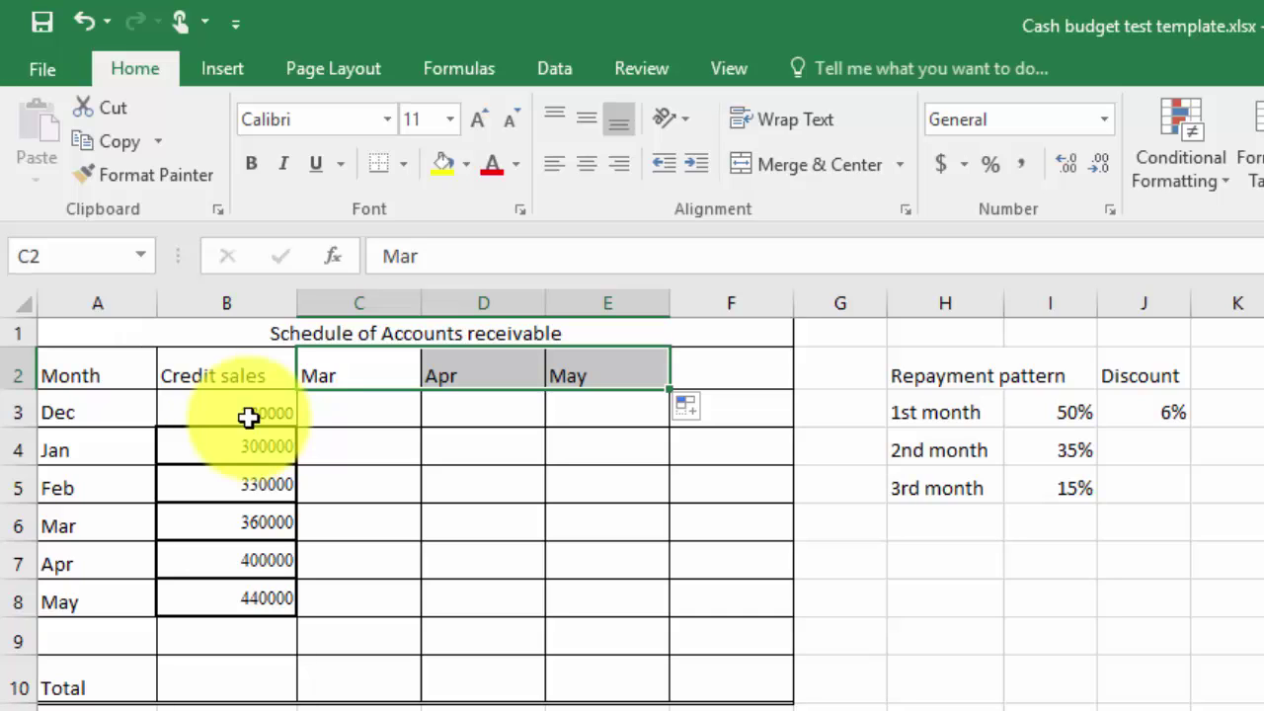
- Calculate the March collection from December's credit sales in C3 using the third-month repayment rate, =B3*I5
{"action": "left_click", "coordinate": [348, 411]}
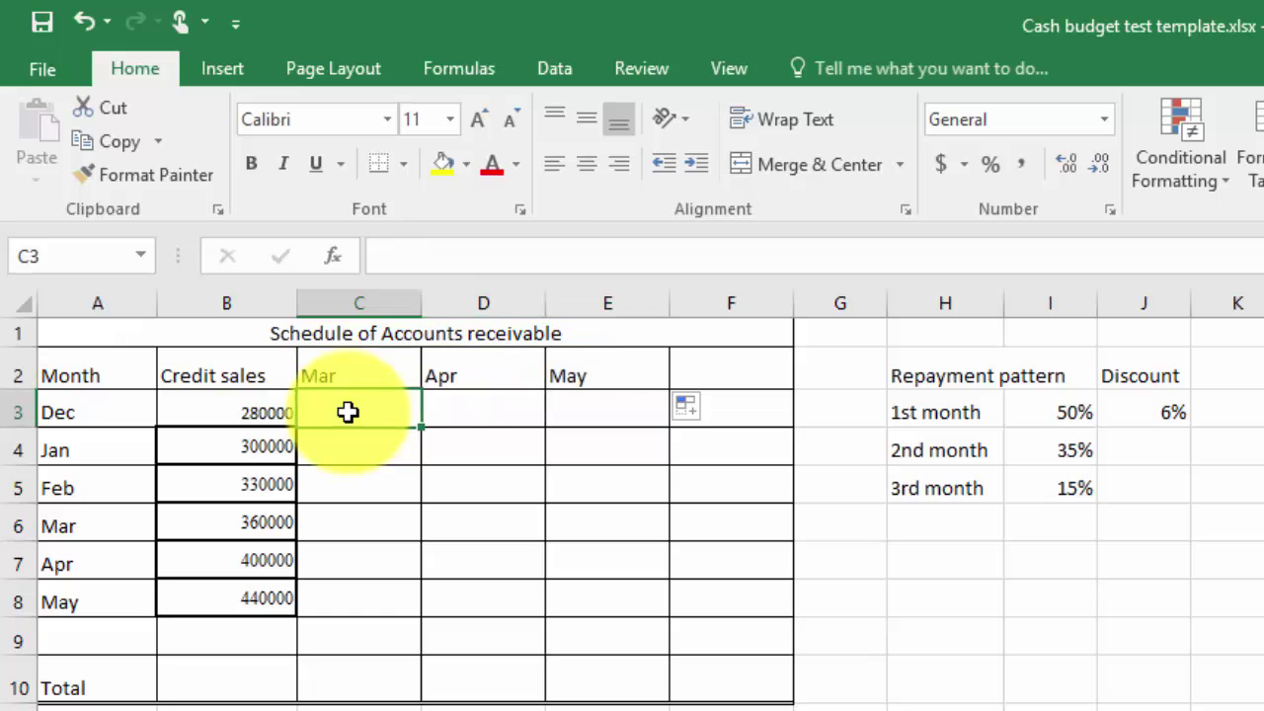
{"action": "type", "text": "="}
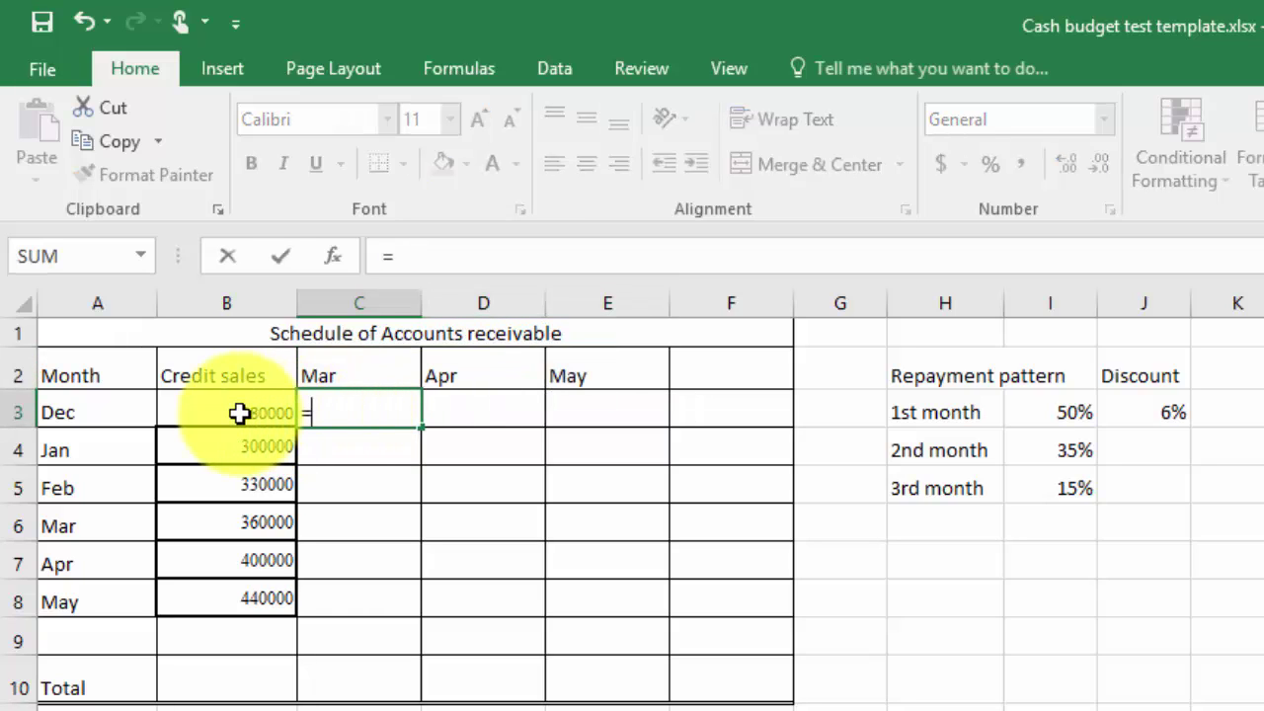
{"action": "left_click", "coordinate": [240, 412]}
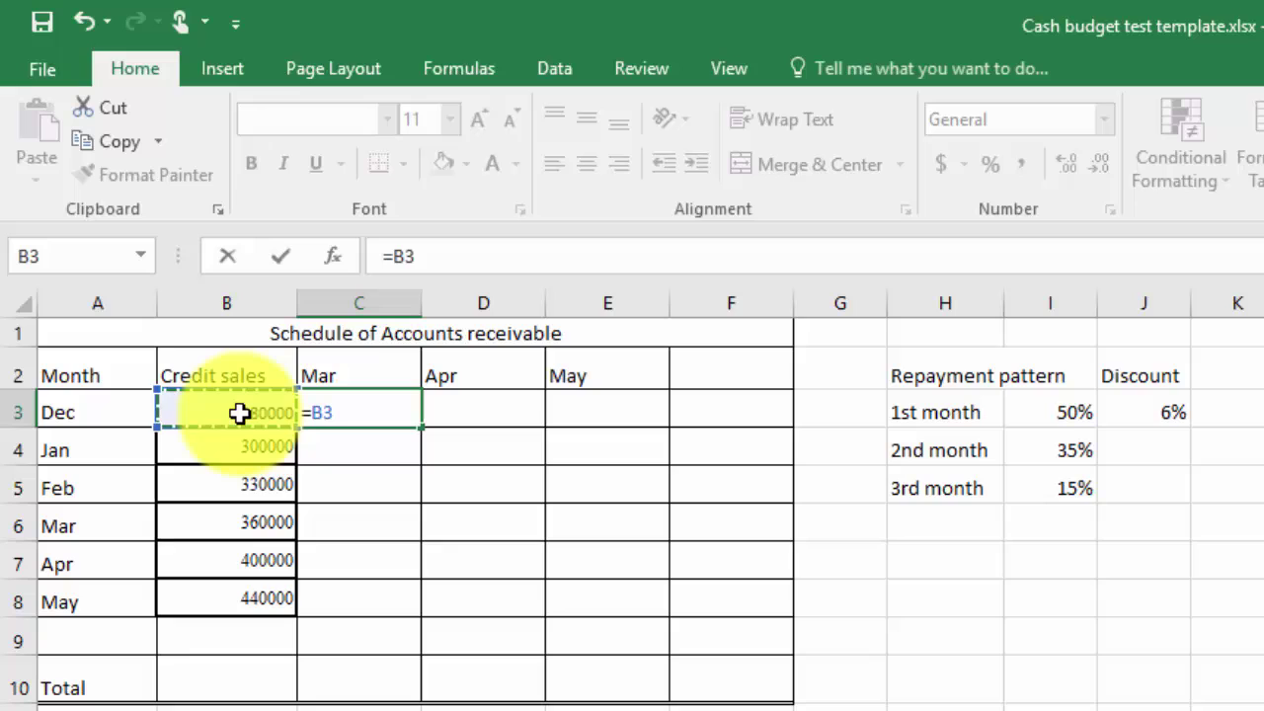
{"action": "type", "text": "*"}
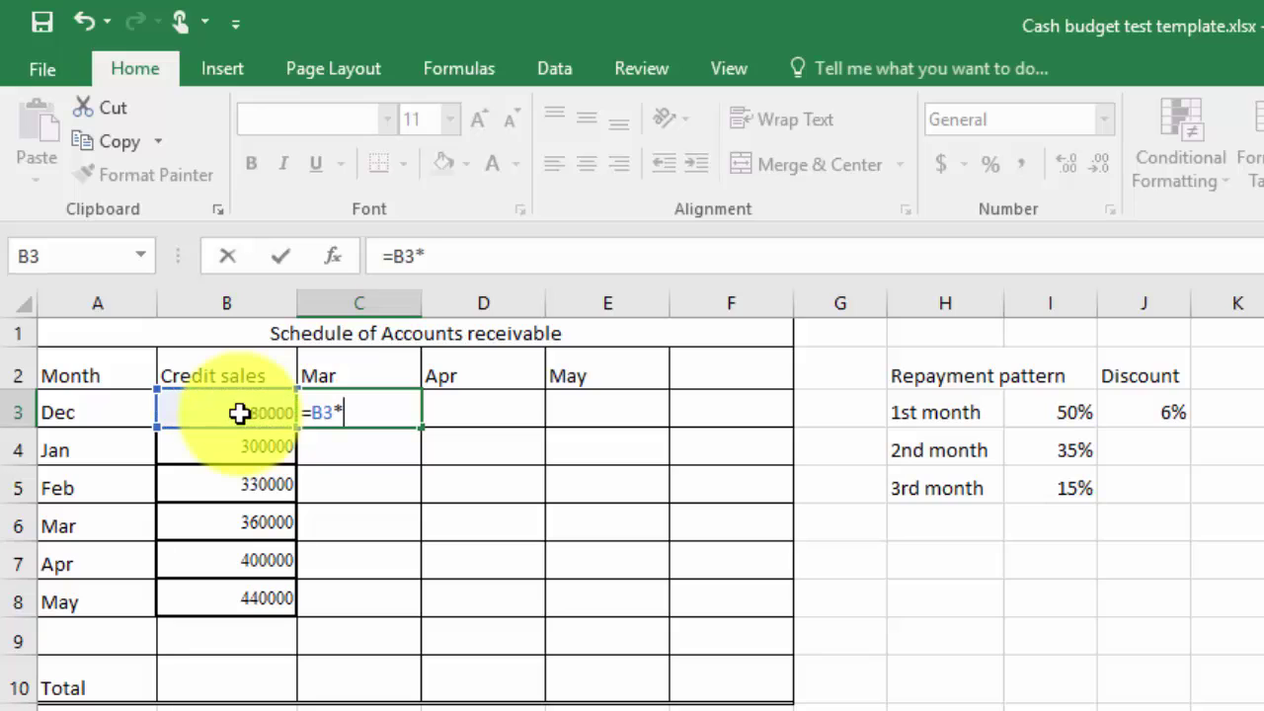
{"action": "left_click", "coordinate": [1072, 492]}
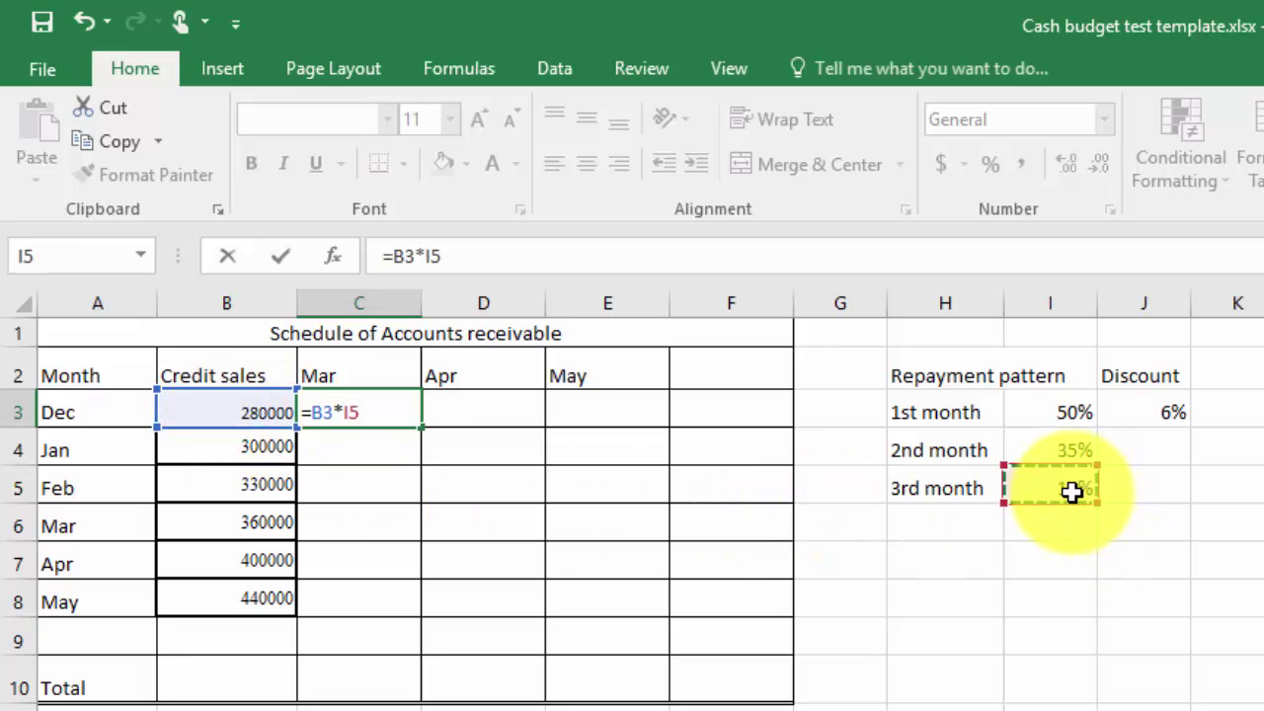
{"action": "key", "text": "Return"}
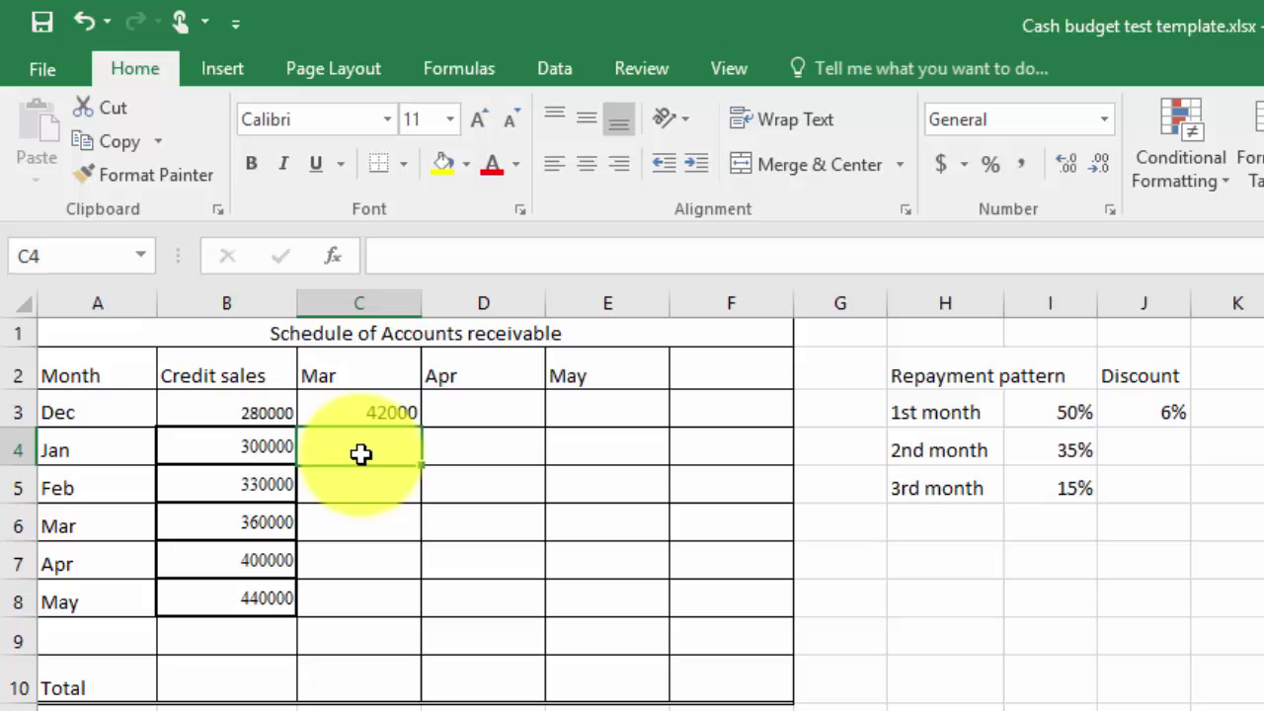
- Calculate the March collection from January's credit sales in C4 using the second-month repayment rate, =B4*I4
{"action": "type", "text": "="}
{"action": "left_click", "coordinate": [261, 450]}
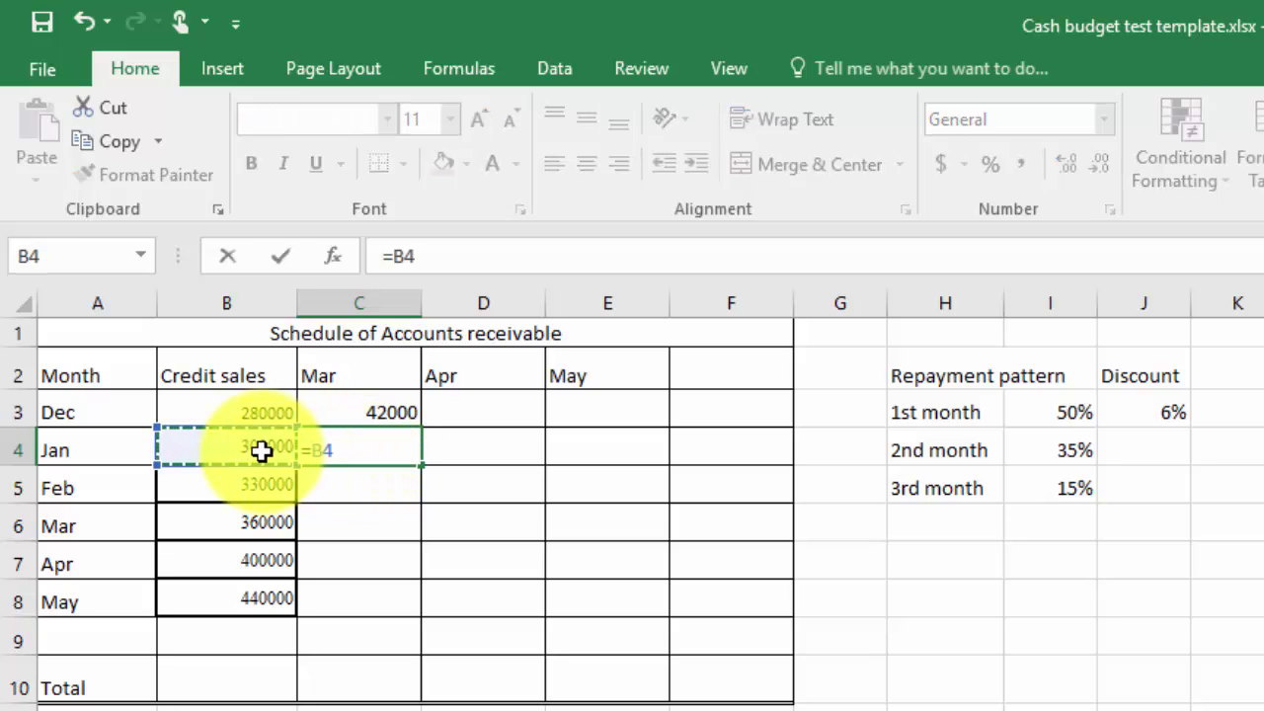
{"action": "type", "text": "*"}
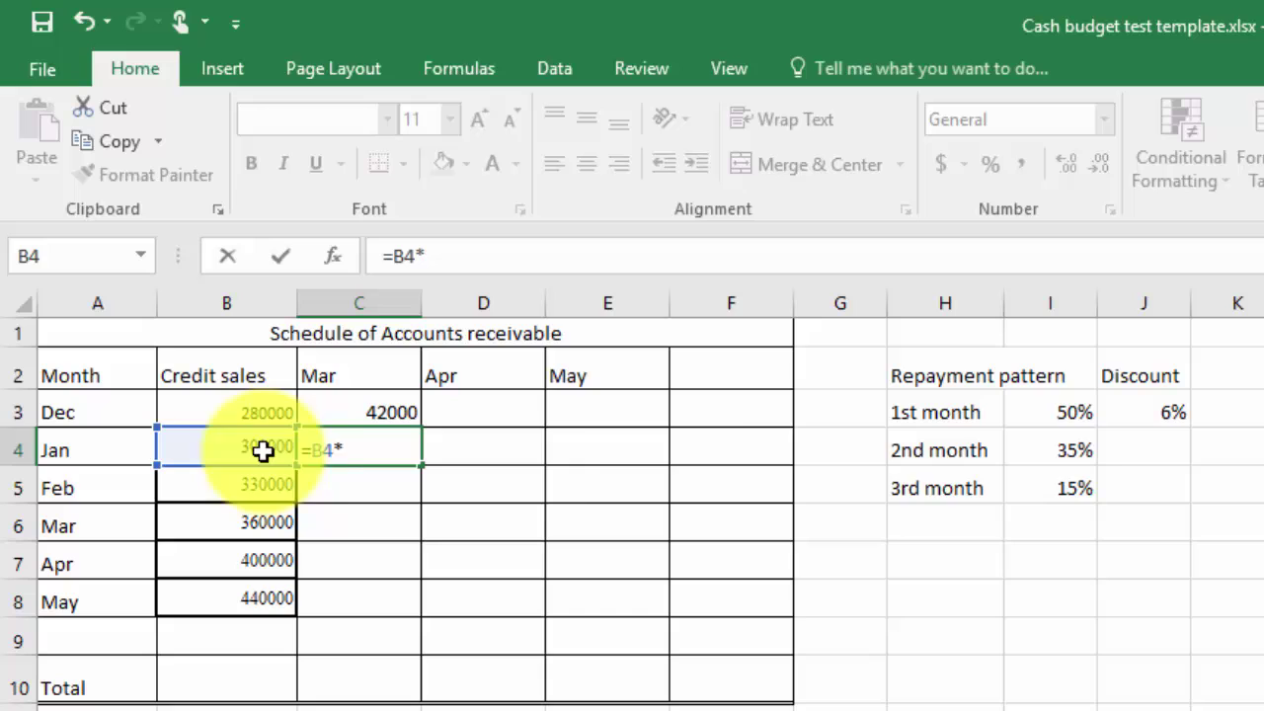
{"action": "left_click", "coordinate": [1066, 452]}
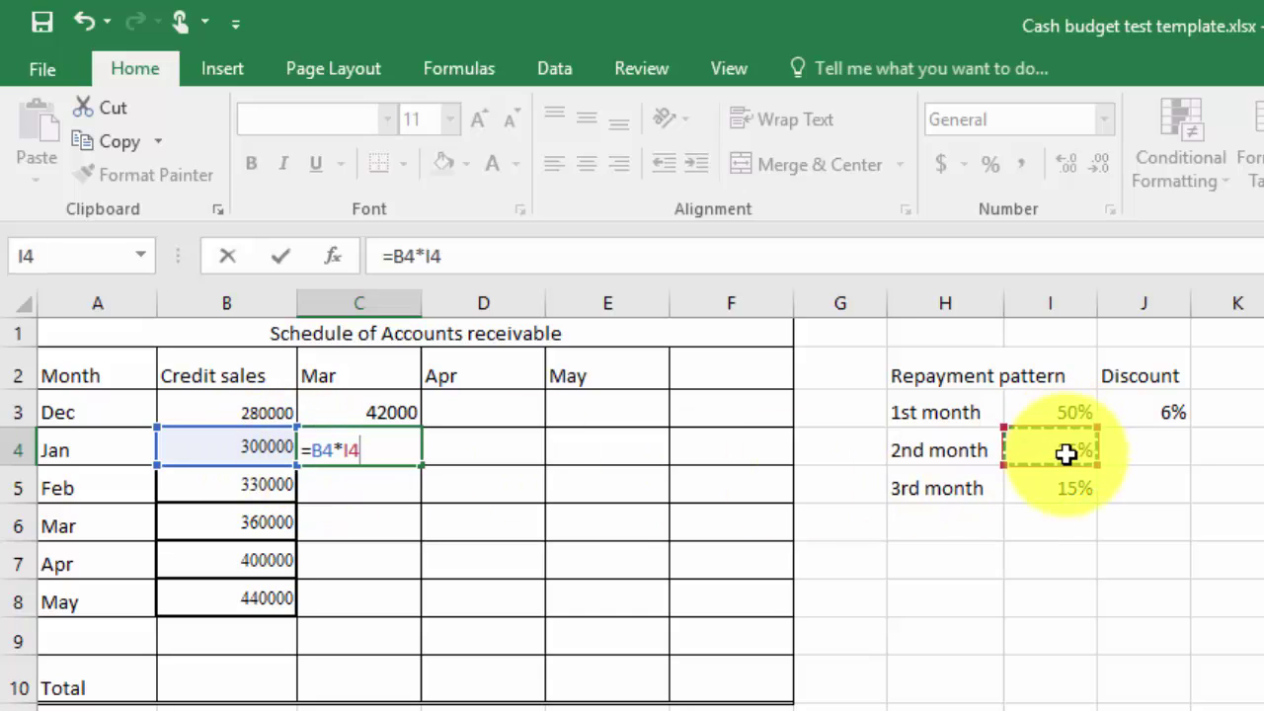
{"action": "key", "text": "Return"}
- Calculate the April collection from January's credit sales in D4 using the third-month repayment rate, =B4*I5
{"action": "left_click", "coordinate": [507, 446]}
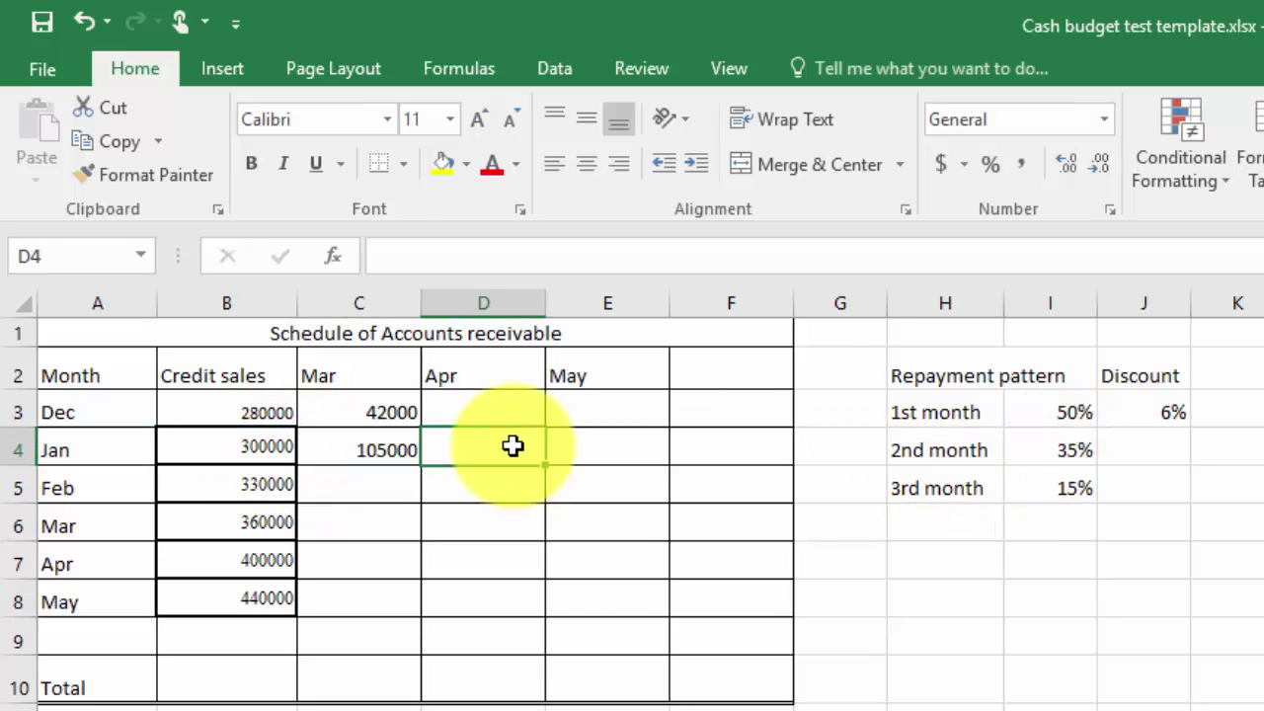
{"action": "type", "text": "="}
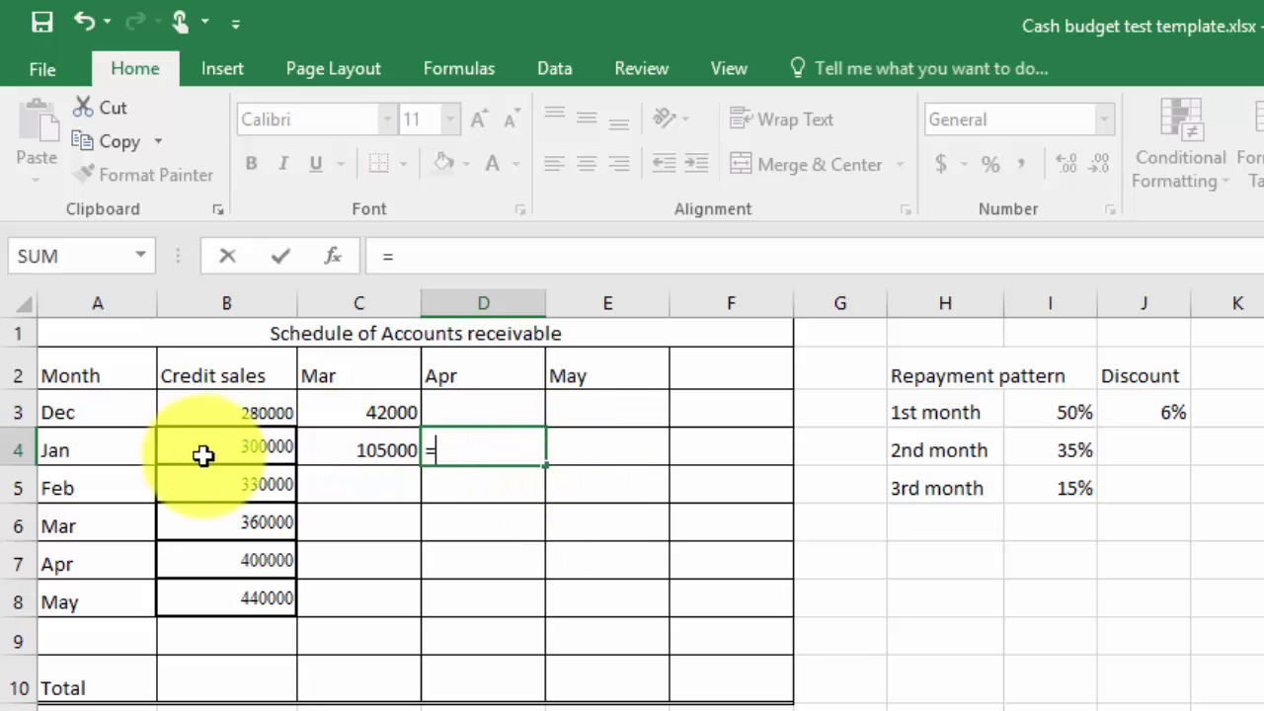
{"action": "left_click", "coordinate": [230, 450]}
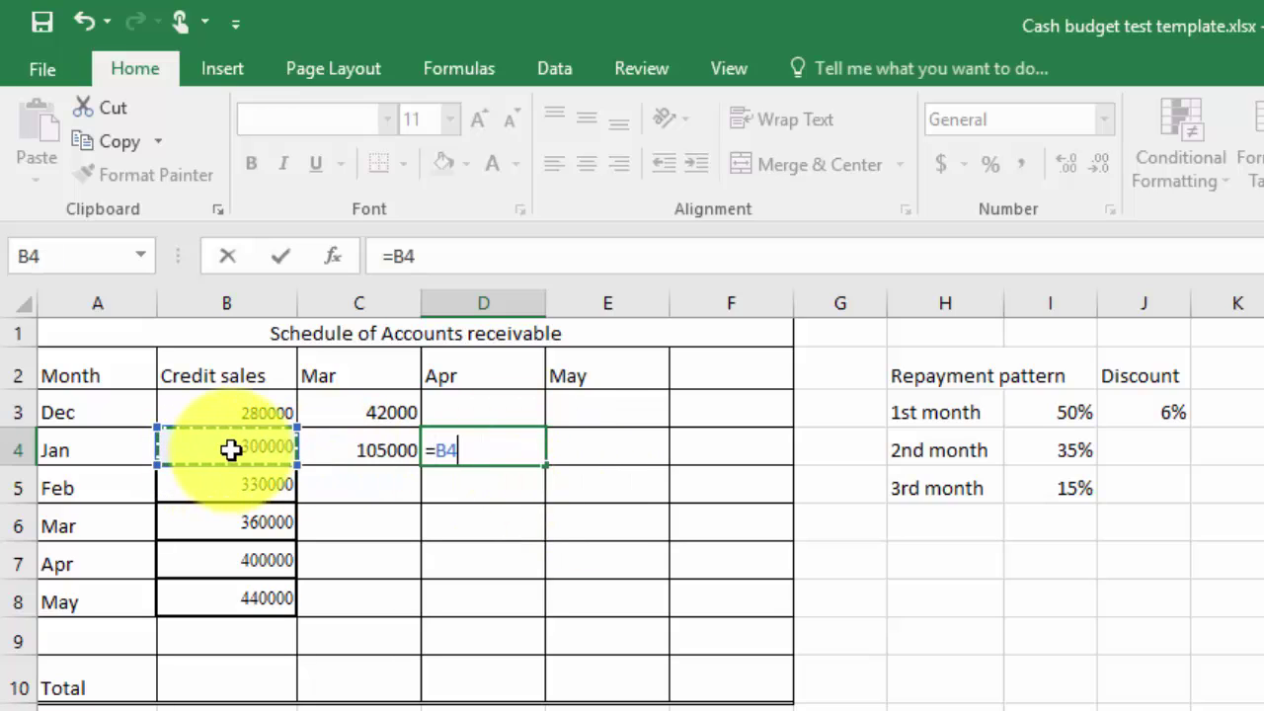
{"action": "type", "text": "*"}
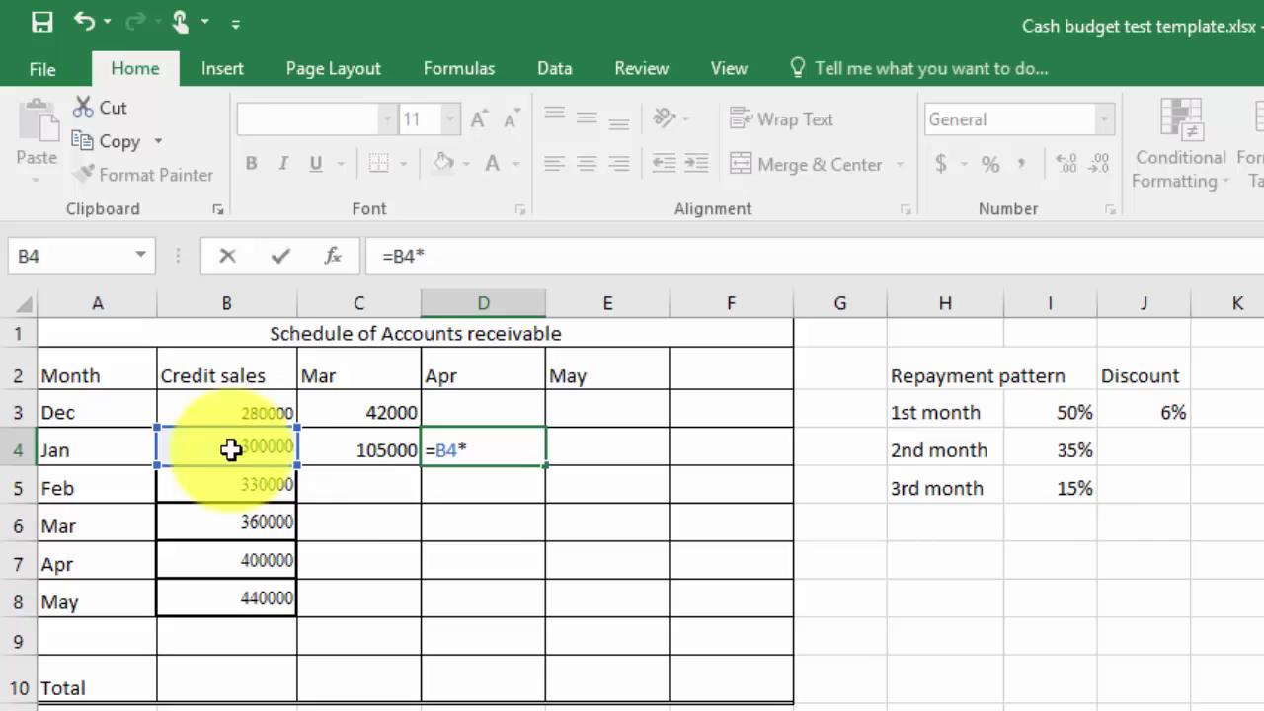
{"action": "left_click", "coordinate": [1073, 494]}
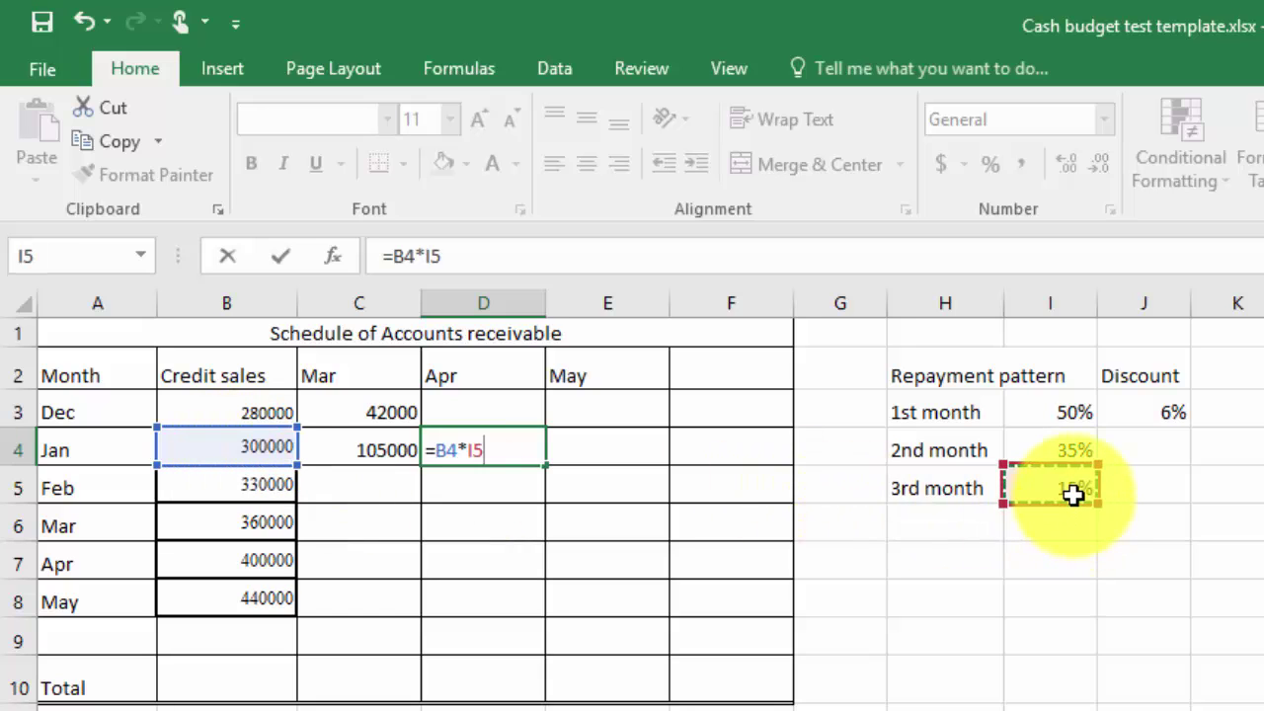
{"action": "key", "text": "Return"}
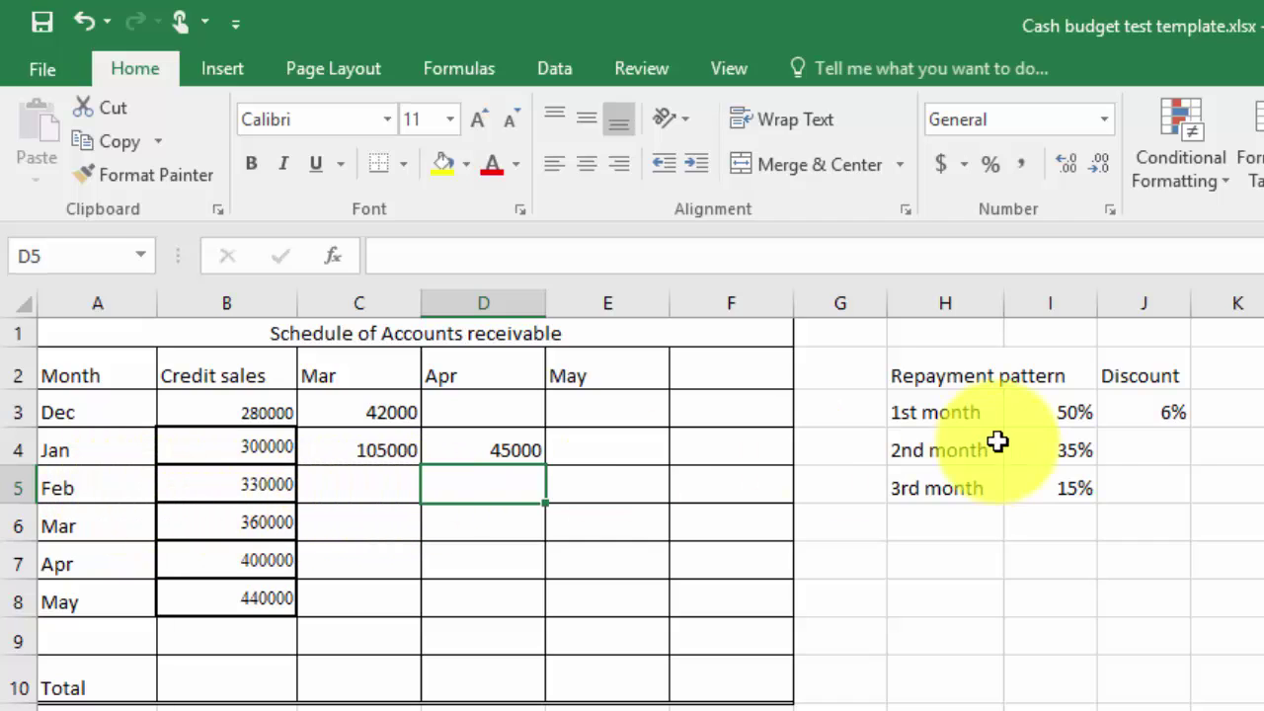
- Calculate the March collection from February's credit sales in C5 with the first-month rate less the discount, =B5*I3*(1-J3)
{"action": "left_click", "coordinate": [386, 484]}
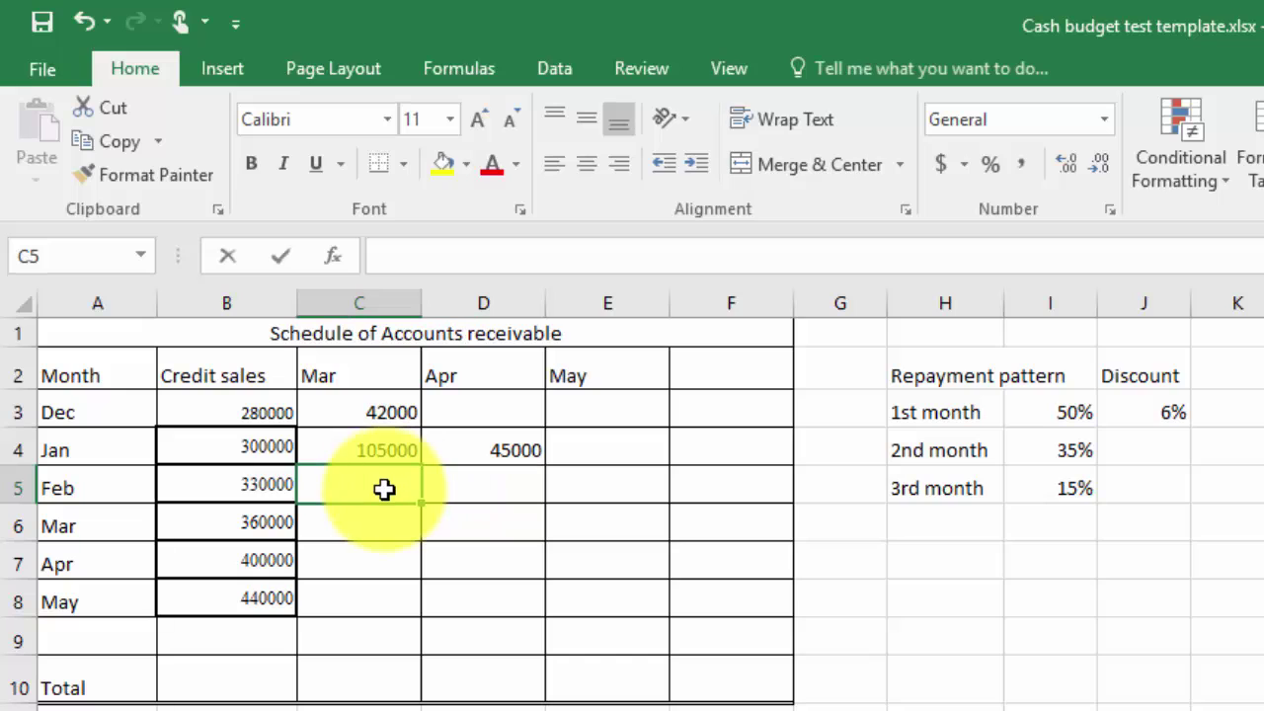
{"action": "type", "text": "="}
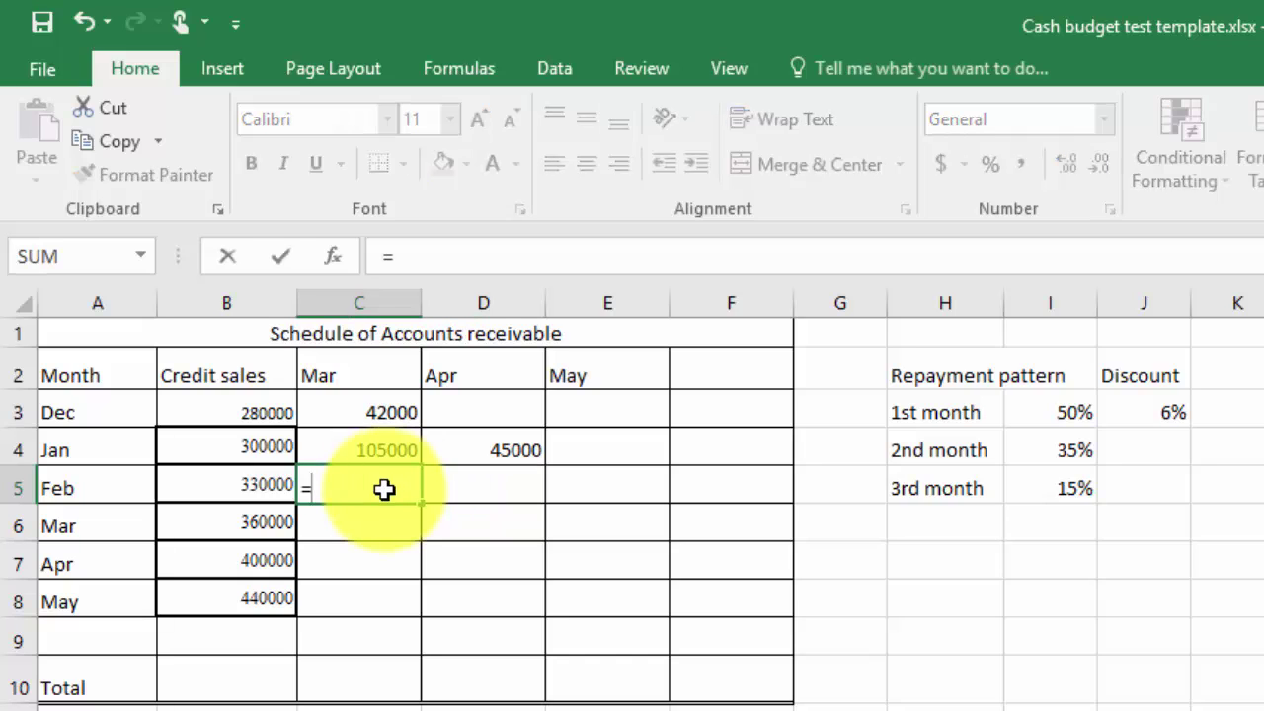
{"action": "left_click", "coordinate": [264, 487]}
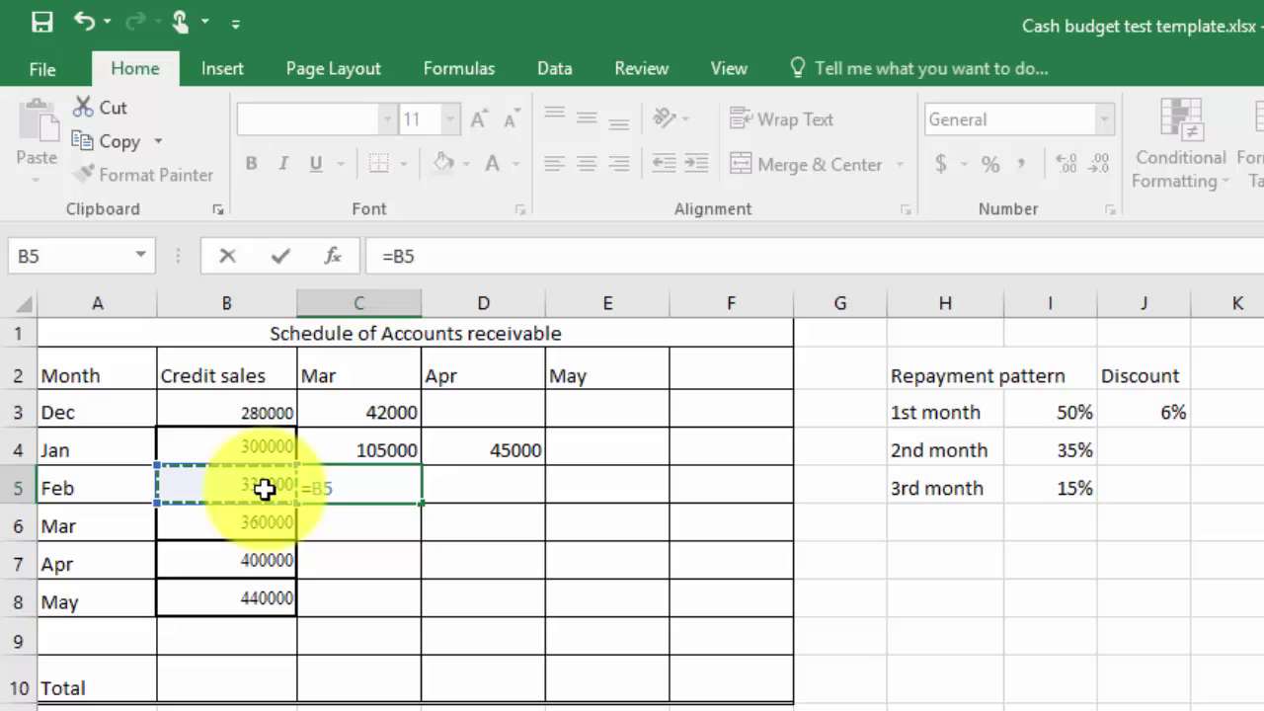
{"action": "type", "text": "*"}
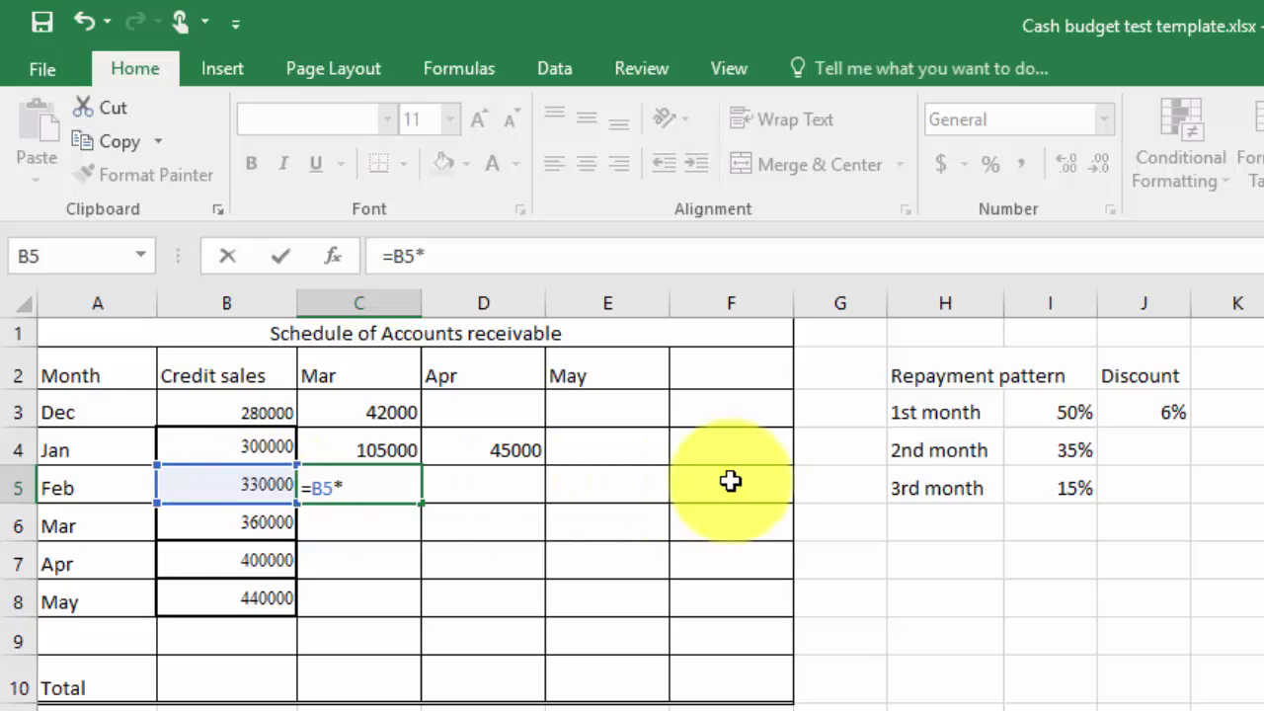
{"action": "left_click", "coordinate": [1059, 411]}
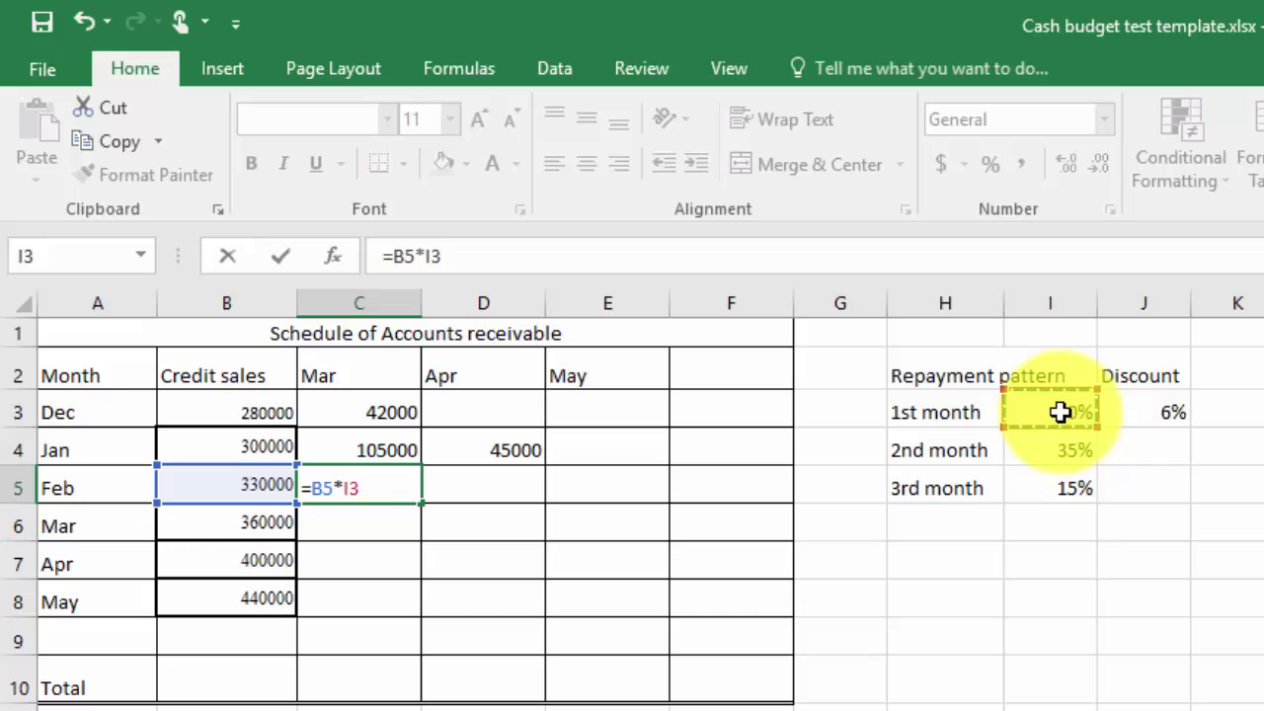
{"action": "type", "text": "*(1-"}
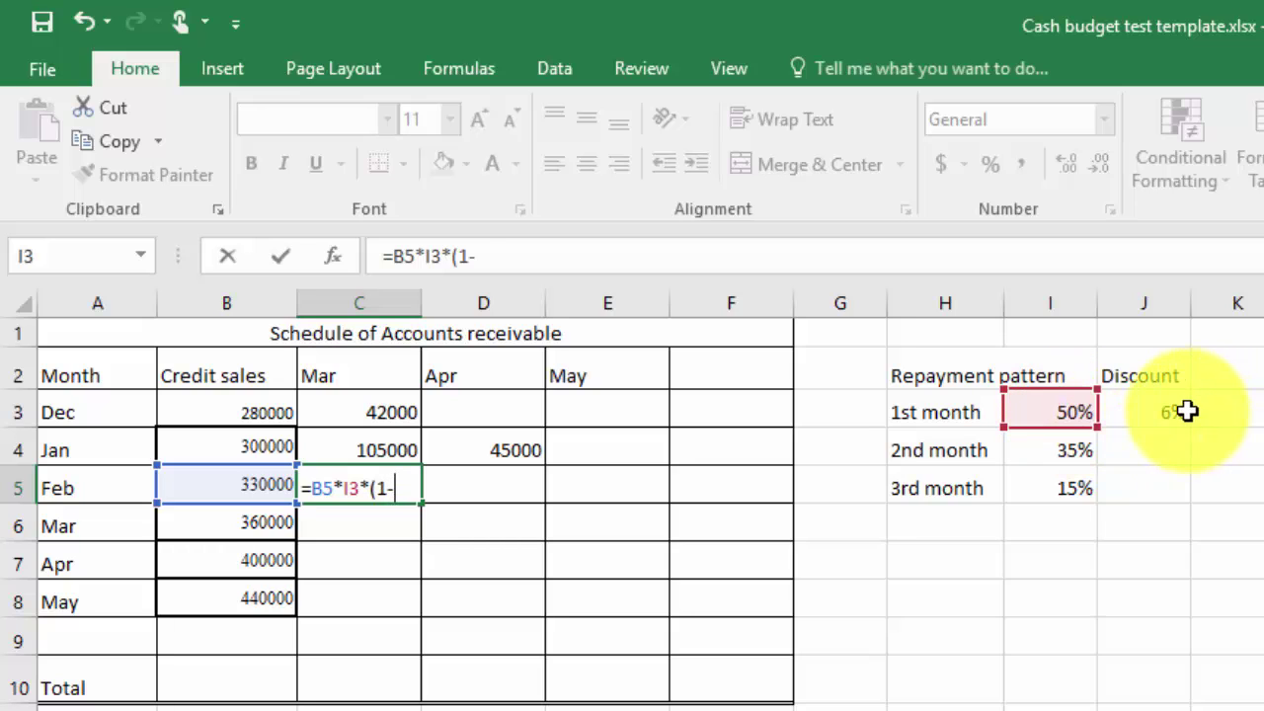
{"action": "left_click", "coordinate": [1153, 411]}
{"action": "type", "text": ")"}
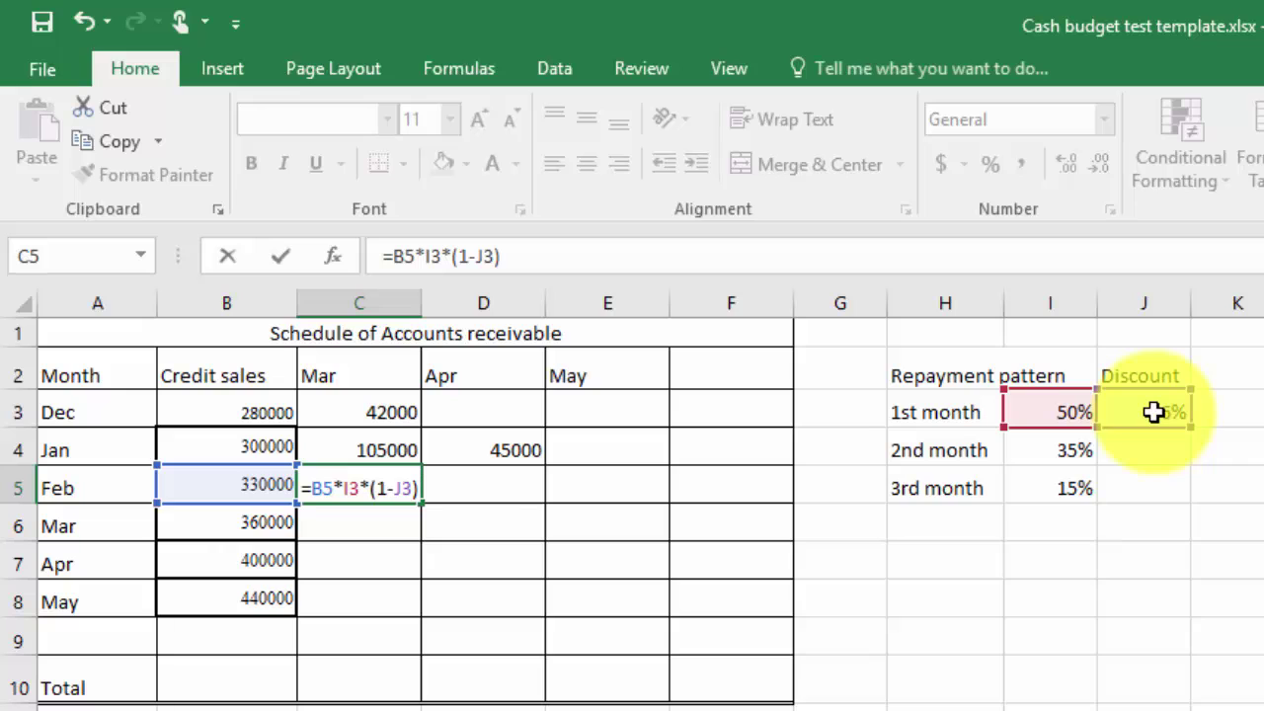
{"action": "key", "text": "Return"}
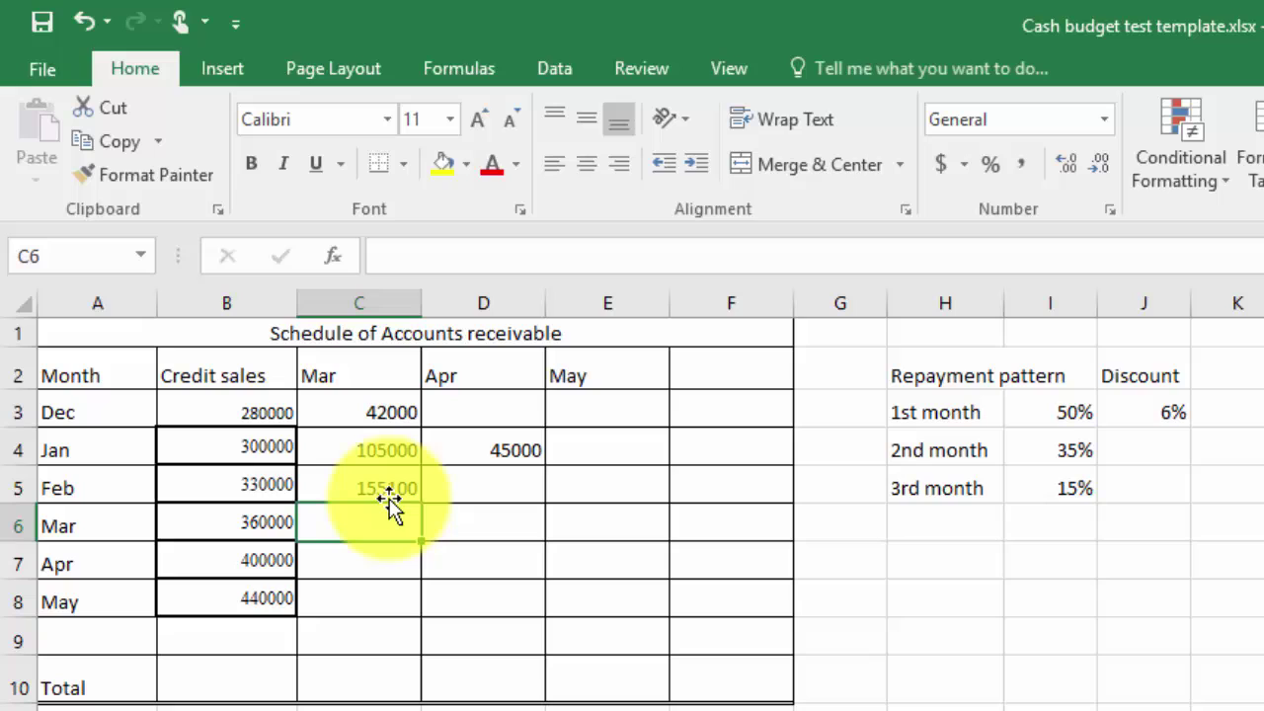
- Calculate the April collection from February's credit sales in D5 using the second-month repayment rate, =B5*I4
{"action": "left_click", "coordinate": [483, 482]}
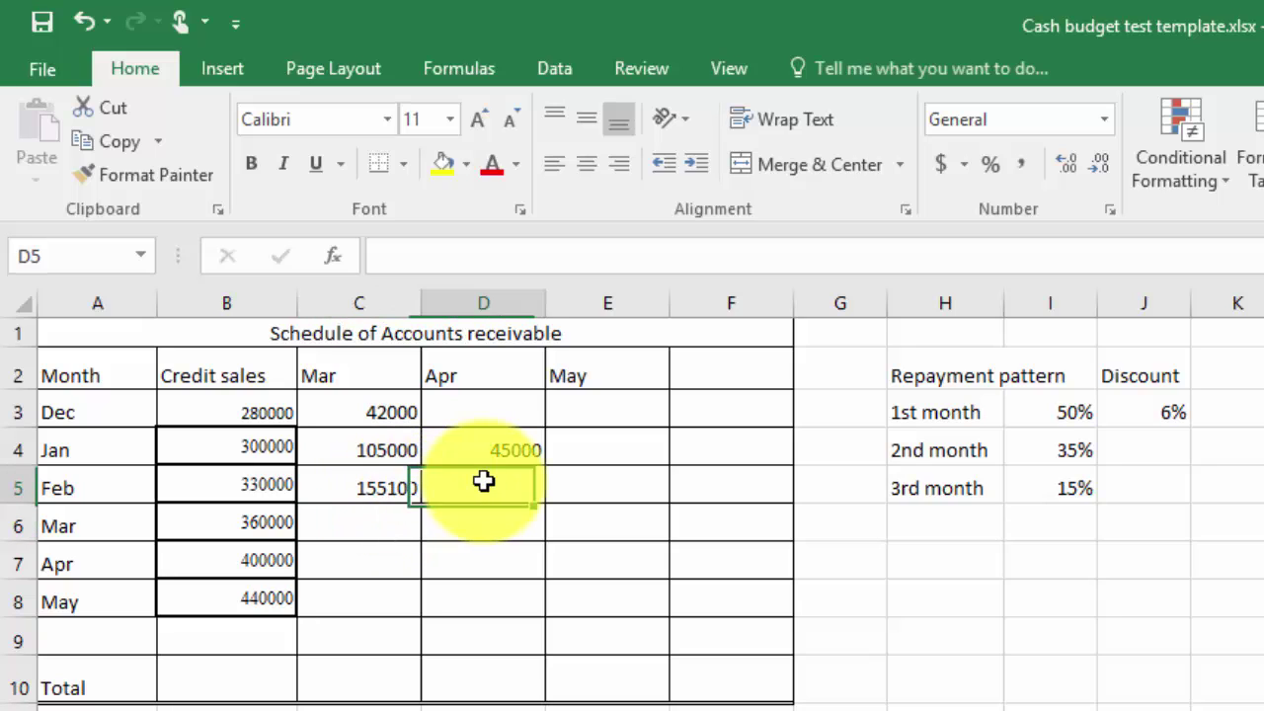
{"action": "type", "text": "="}
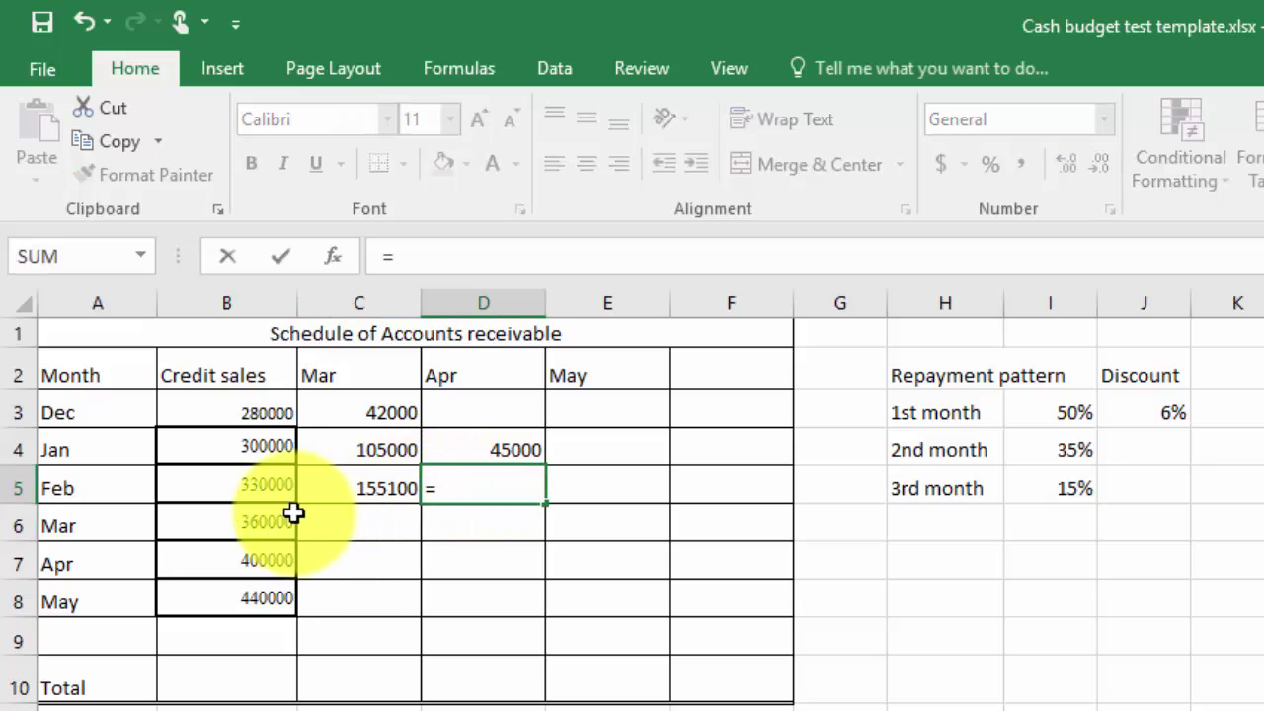
{"action": "left_click", "coordinate": [261, 486]}
{"action": "type", "text": "*"}
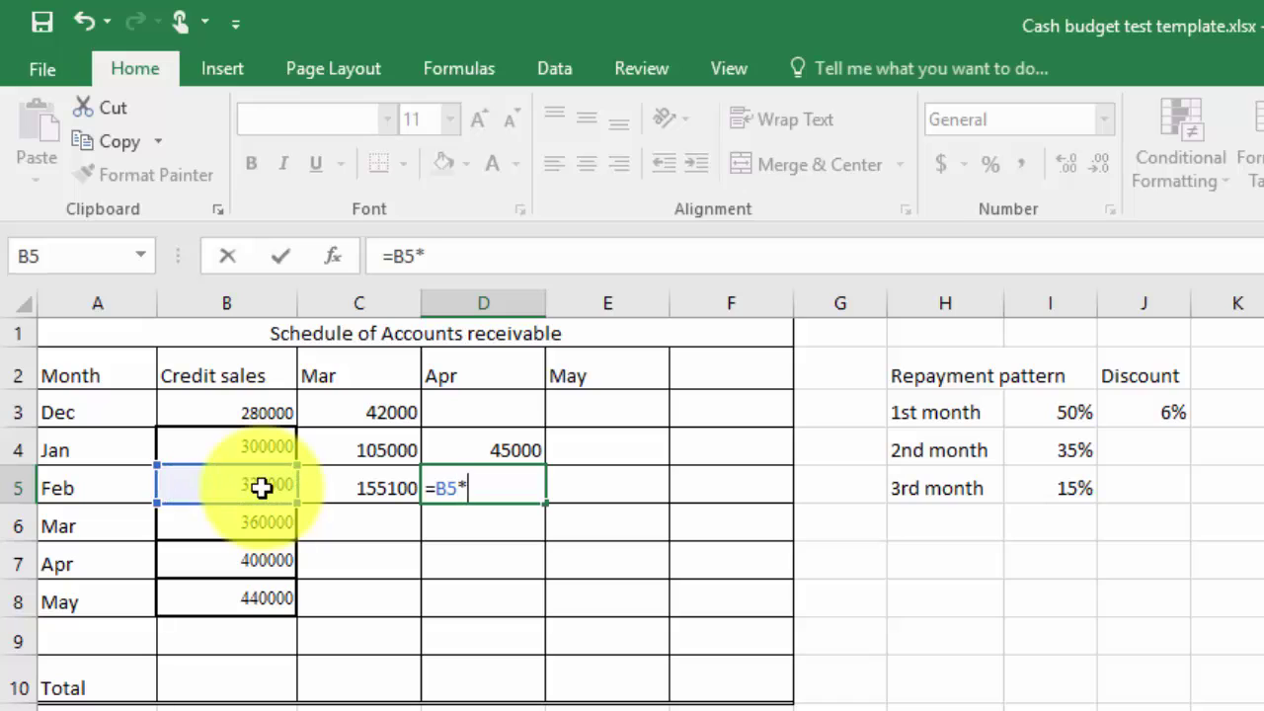
{"action": "left_click", "coordinate": [1075, 450]}
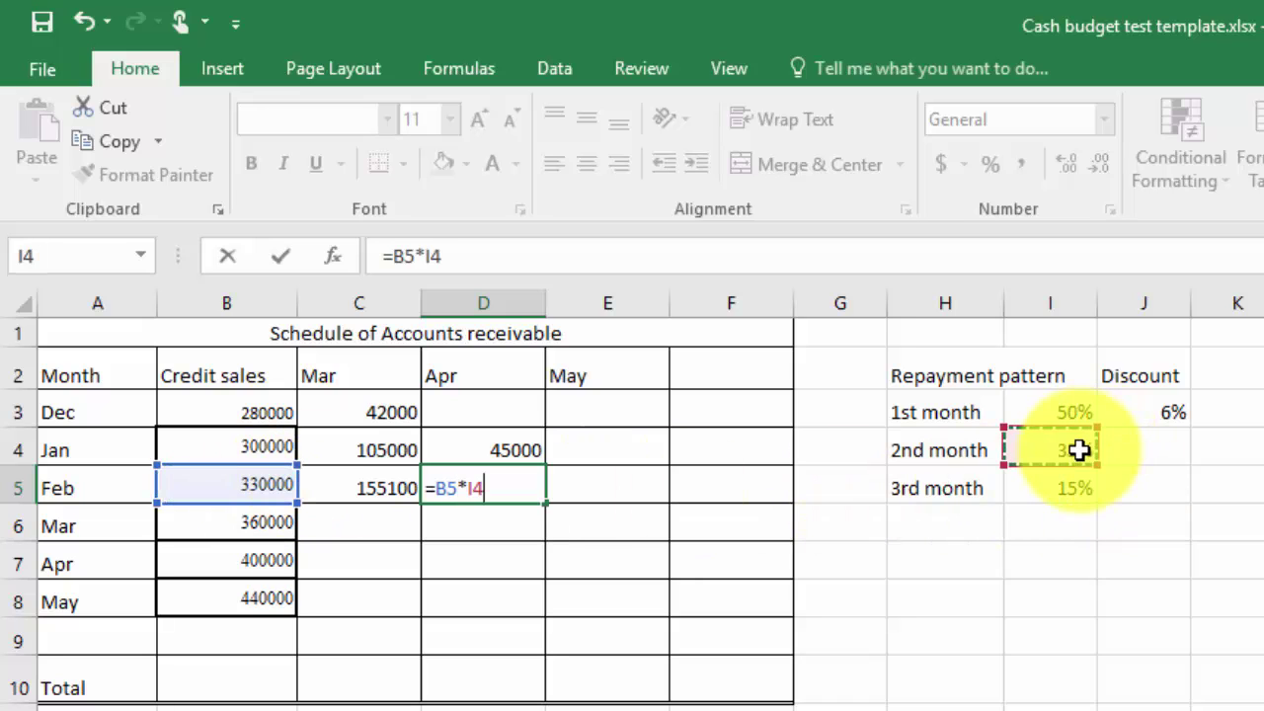
{"action": "key", "text": "Return"}
{"action": "left_click", "coordinate": [612, 487]}
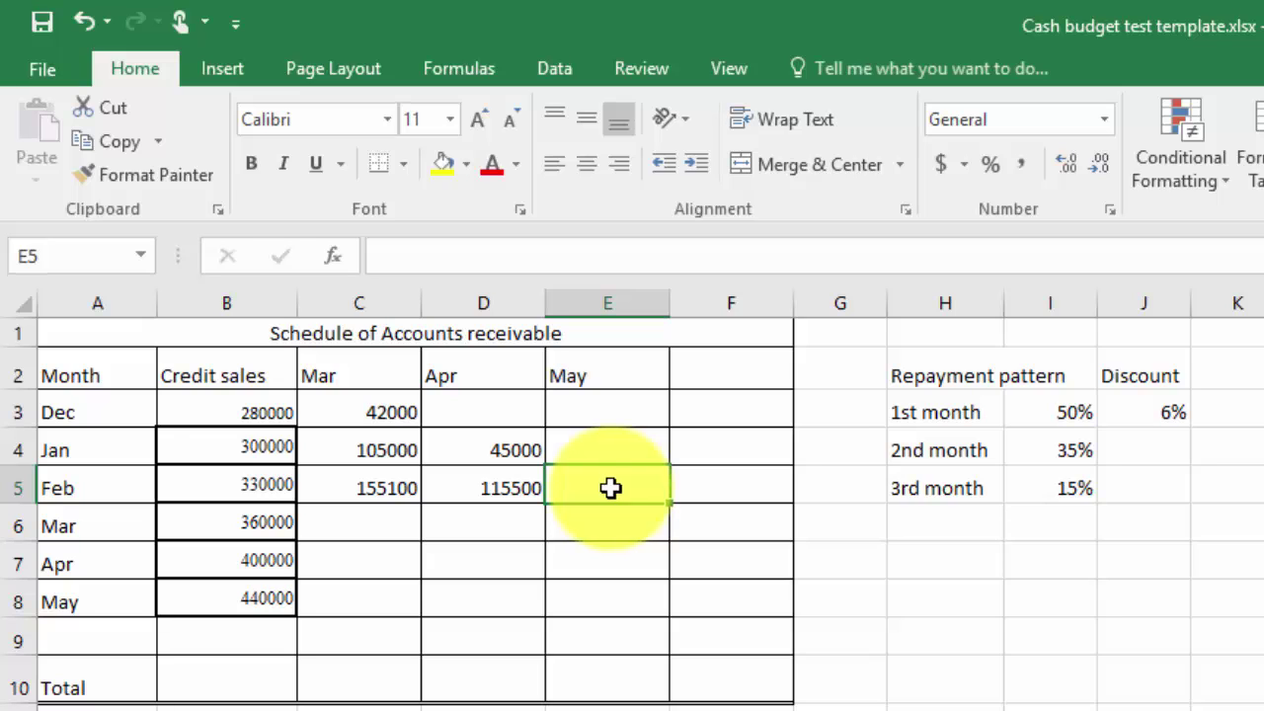
{"action": "left_click", "coordinate": [226, 491]}
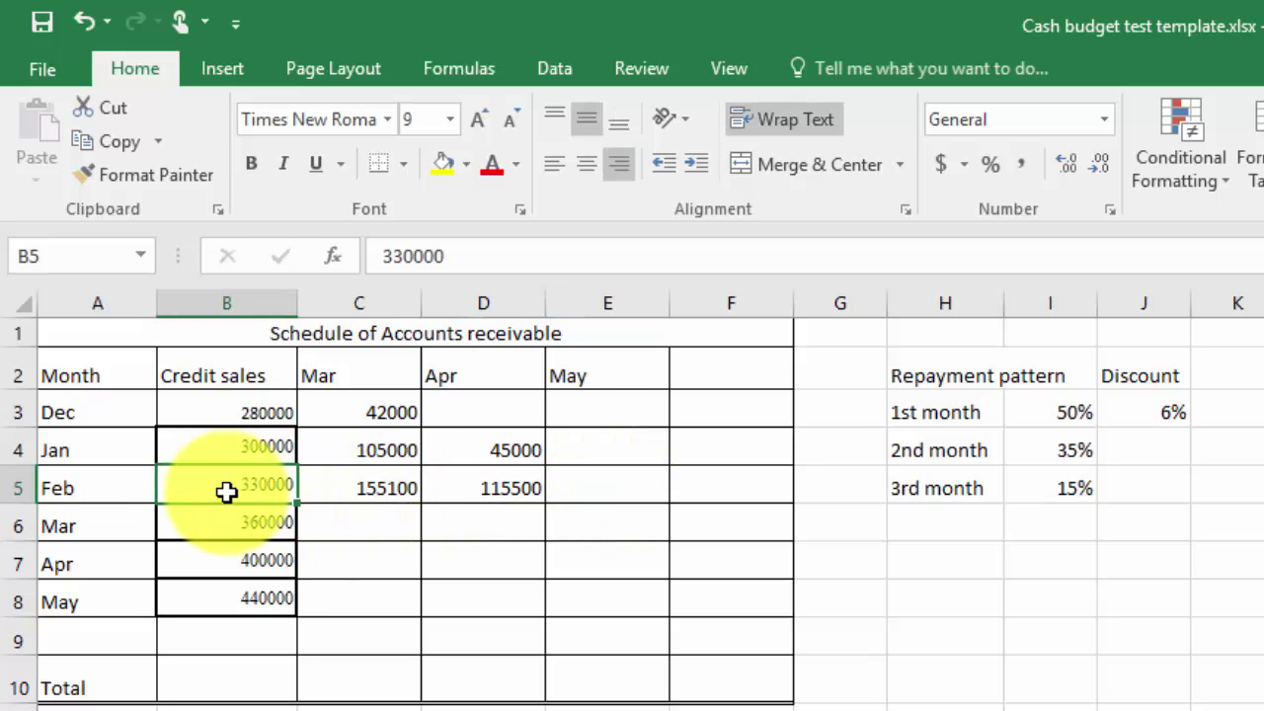
{"action": "type", "text": "+"}
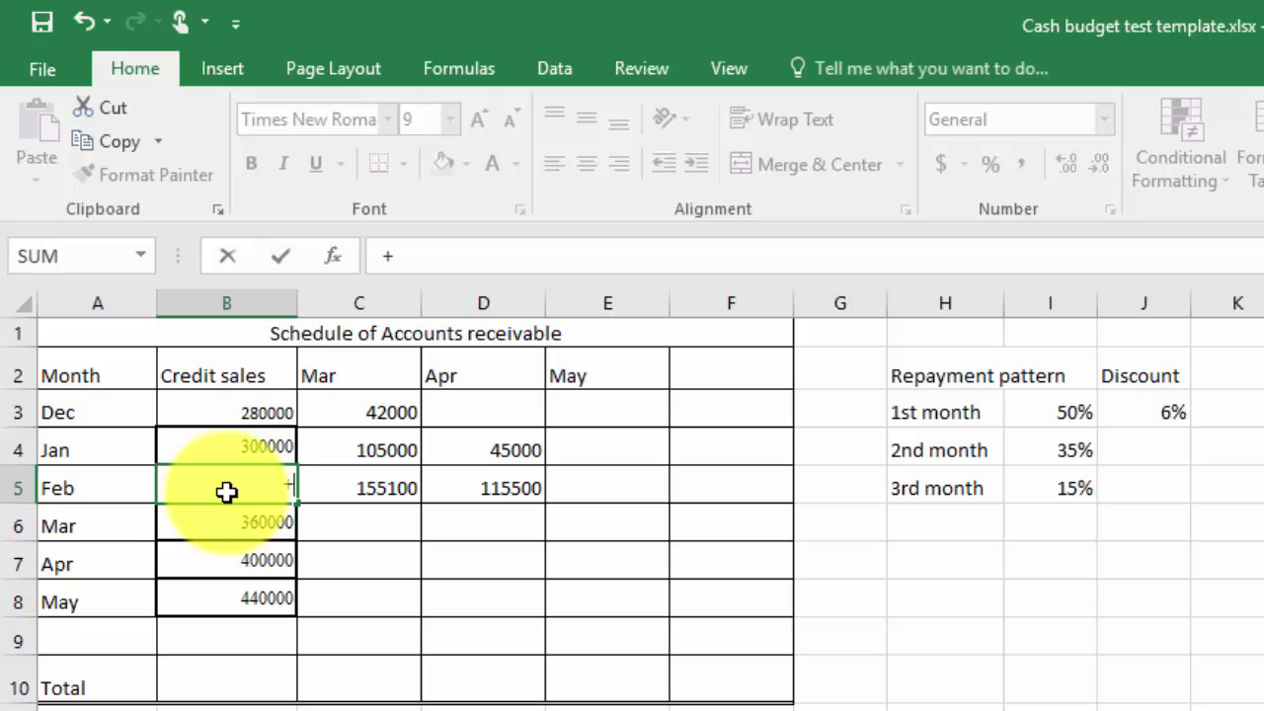
{"action": "key", "text": "BackSpace"}
{"action": "key", "text": "ctrl+z"}
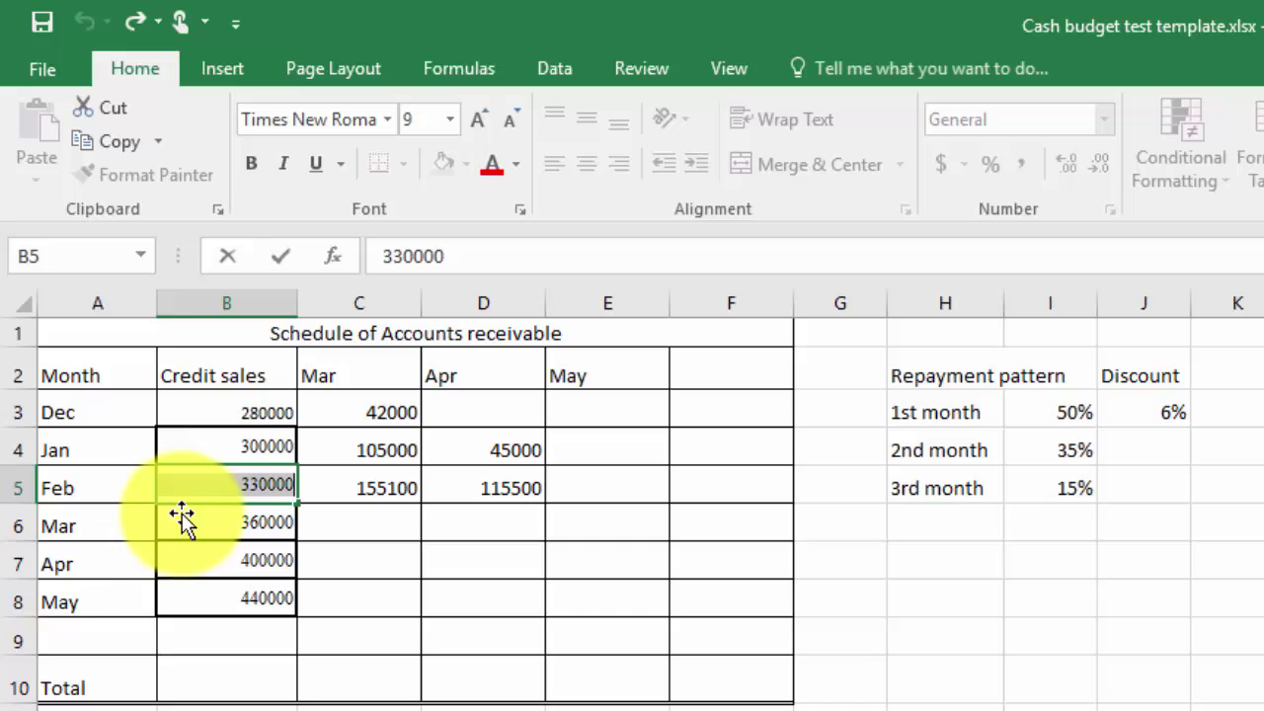
- Calculate the May collection from February's credit sales in E5 using the third-month repayment rate, =B5*I5
{"action": "left_click", "coordinate": [624, 488]}
{"action": "type", "text": "="}
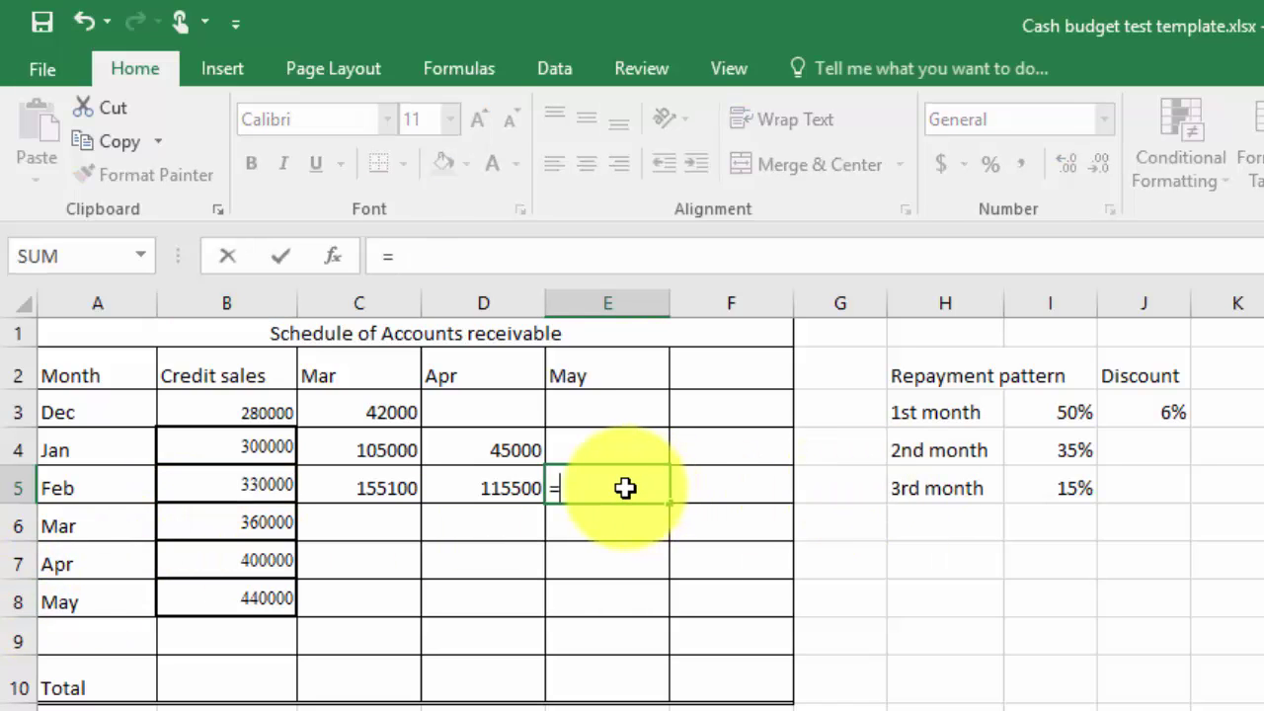
{"action": "left_click", "coordinate": [262, 484]}
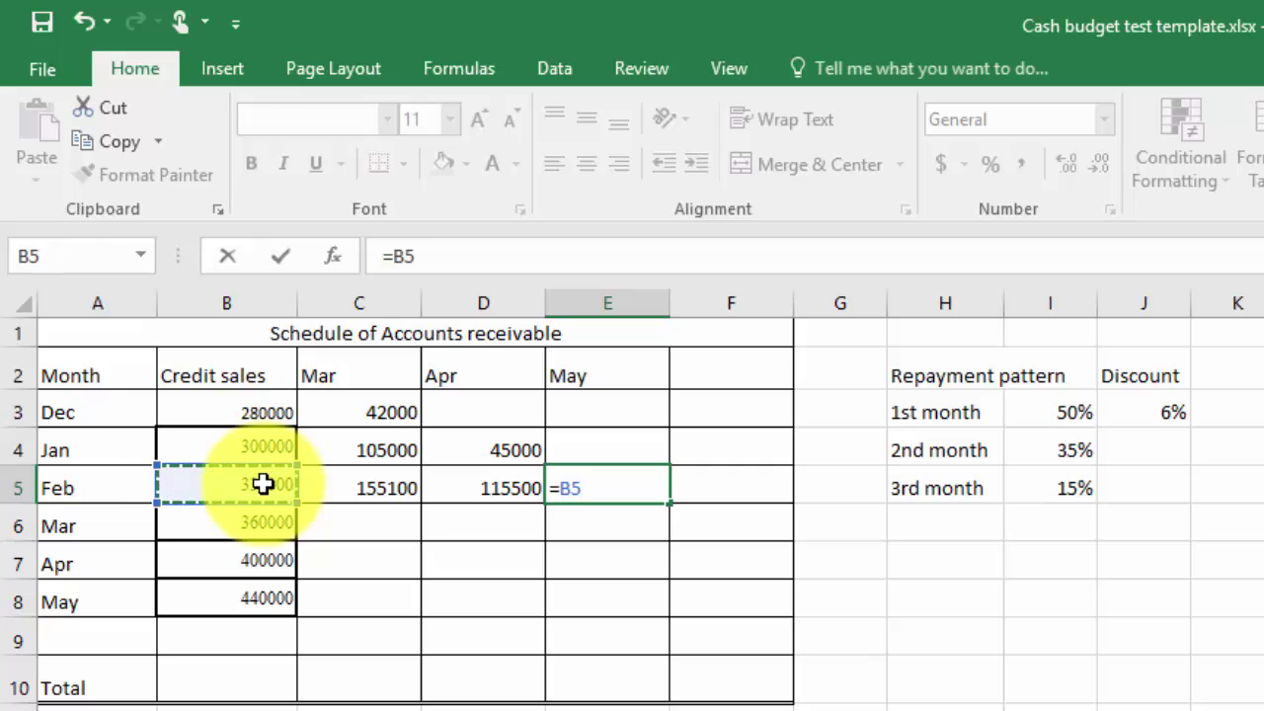
{"action": "type", "text": "*"}
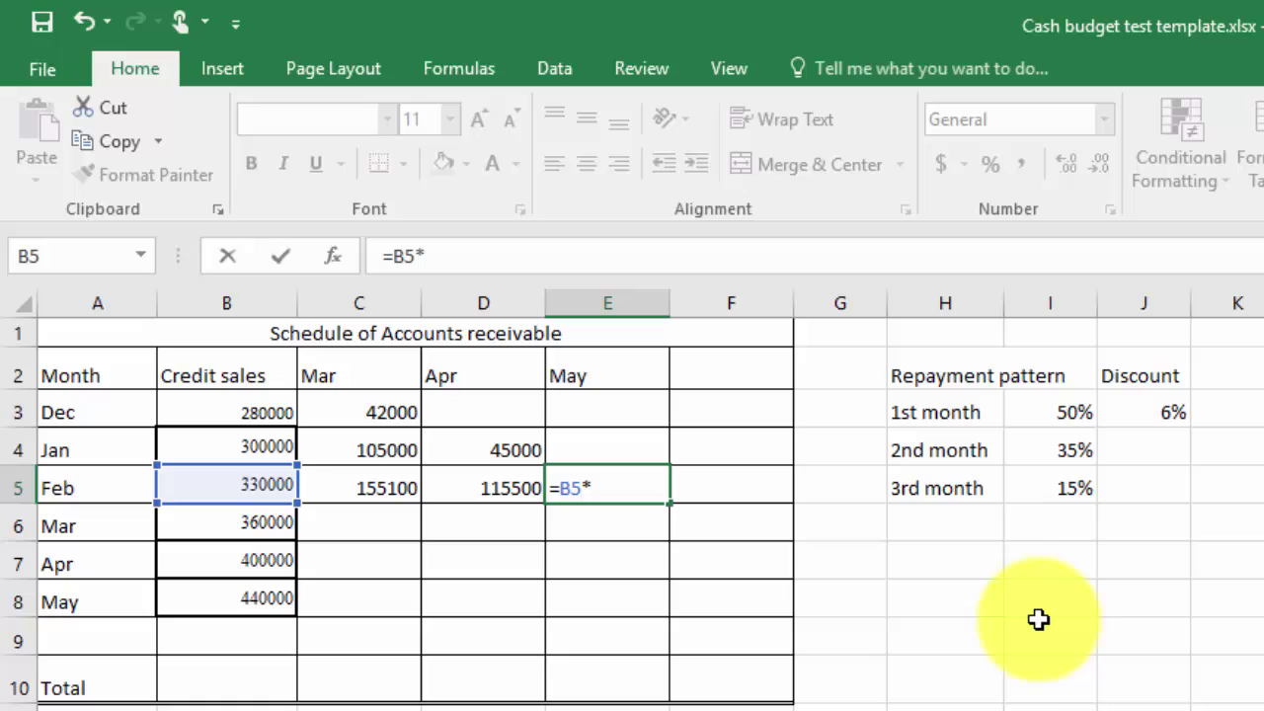
{"action": "left_click", "coordinate": [1031, 484]}
{"action": "key", "text": "Return"}
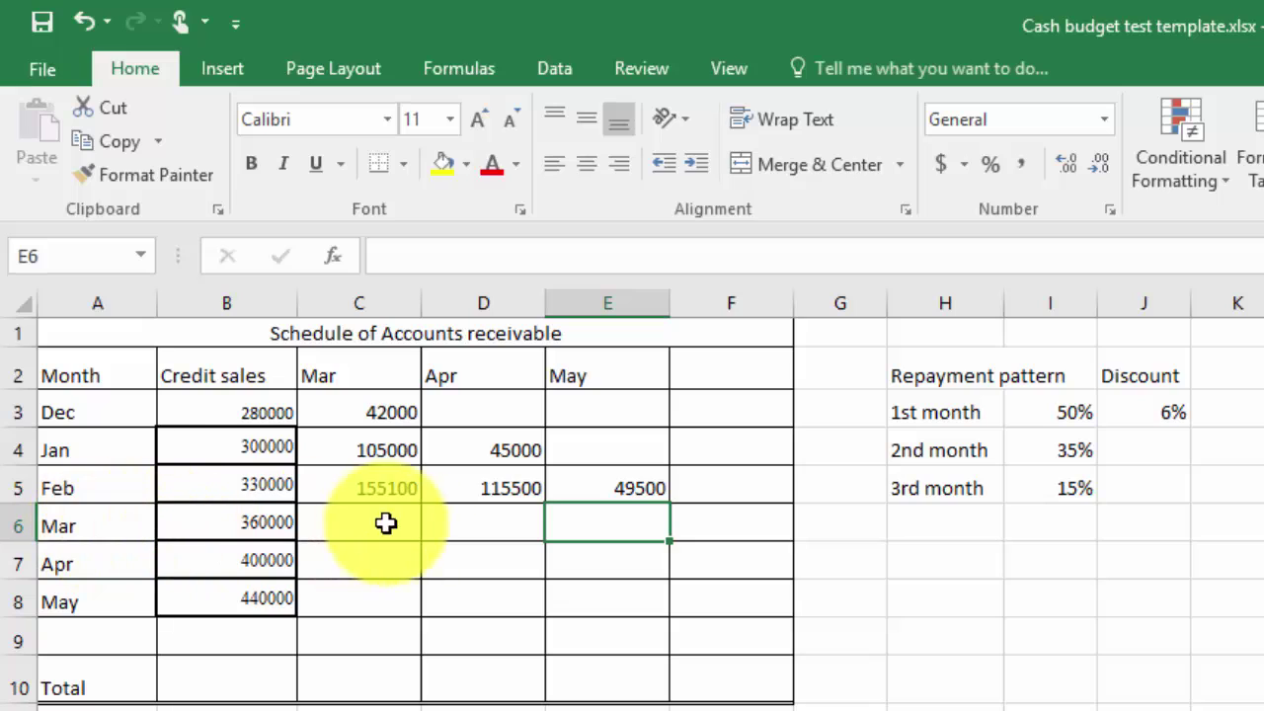
- Calculate the April collection from March's credit sales in D6 with the first-month rate less the discount, =B6*I3*(1-J3)
{"action": "left_click", "coordinate": [497, 527]}
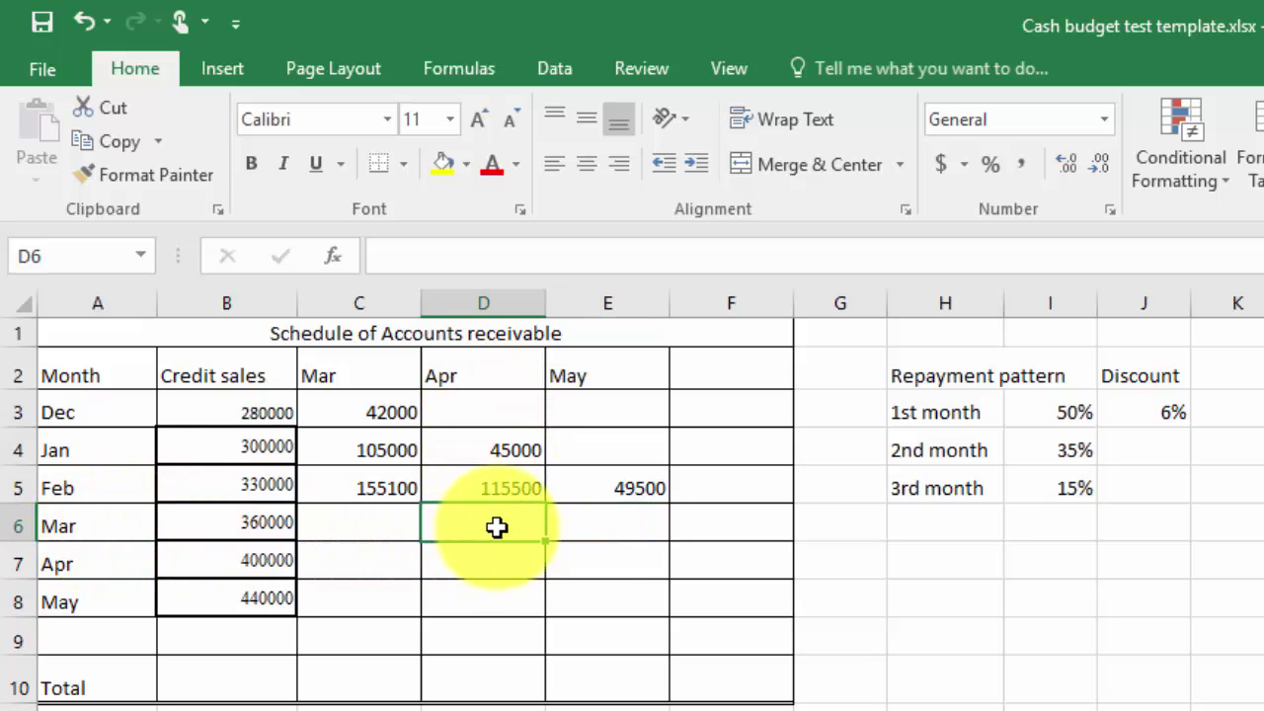
{"action": "type", "text": "="}
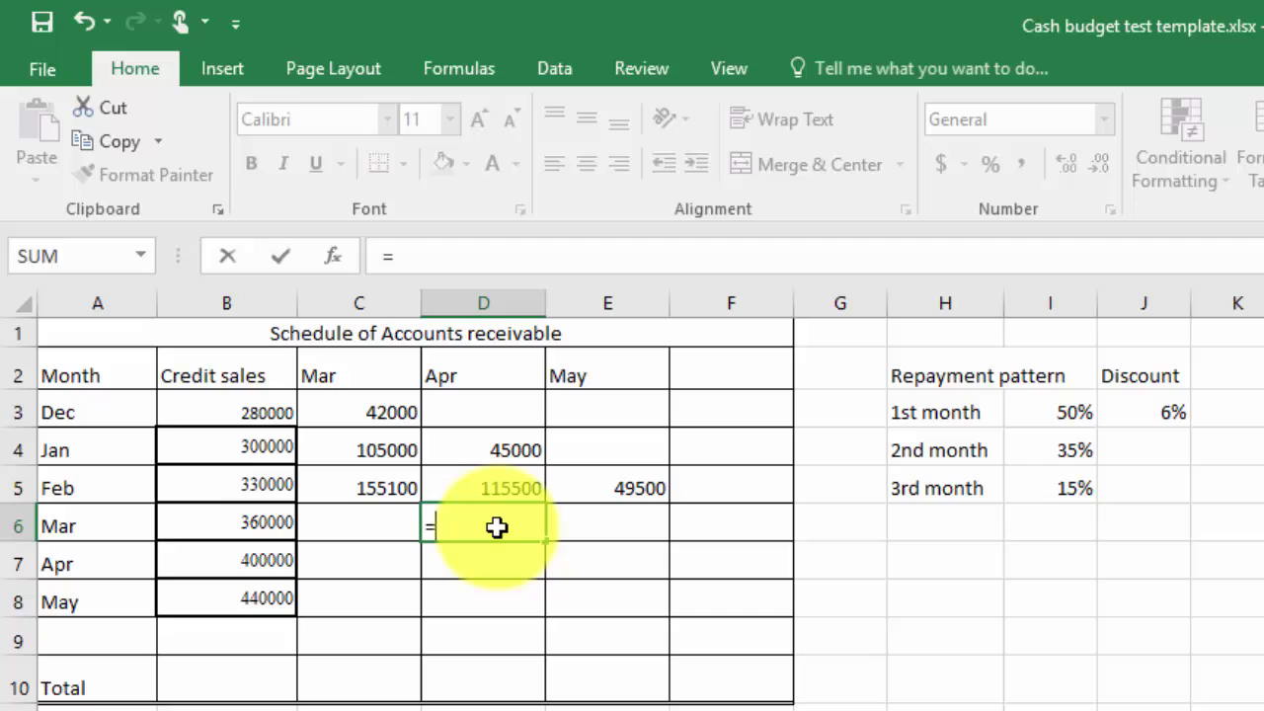
{"action": "left_click", "coordinate": [262, 525]}
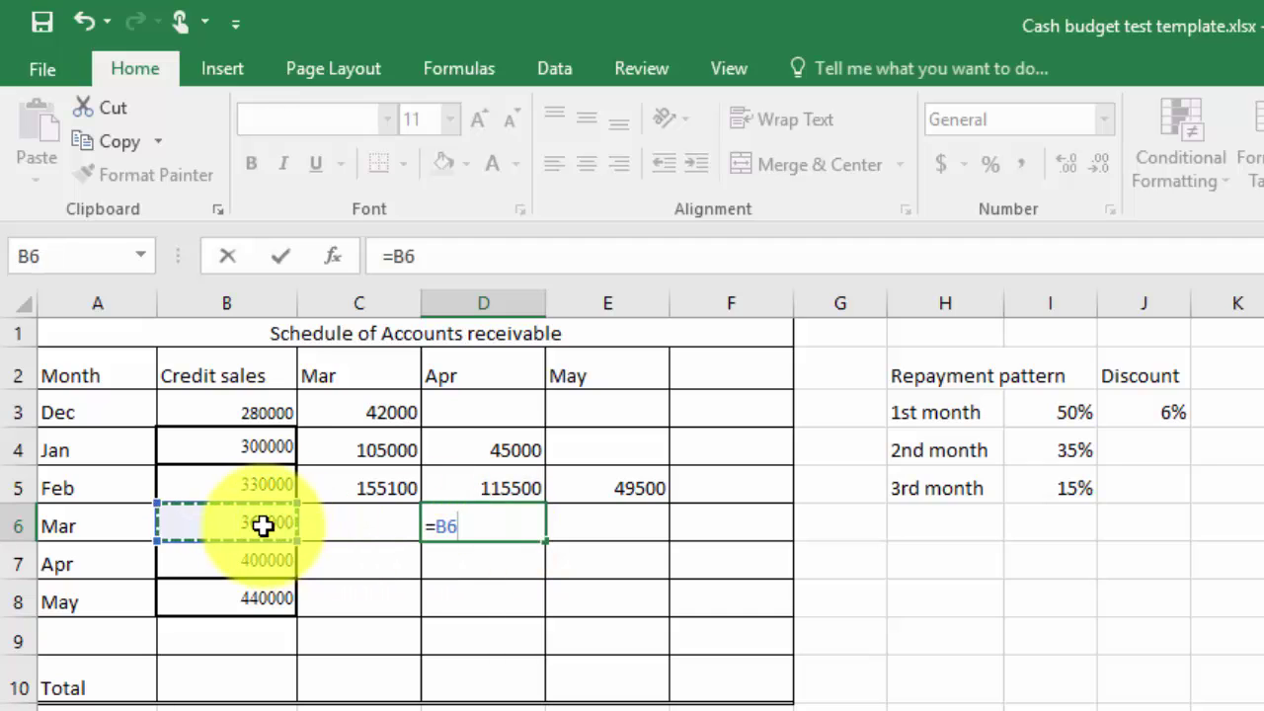
{"action": "type", "text": "*"}
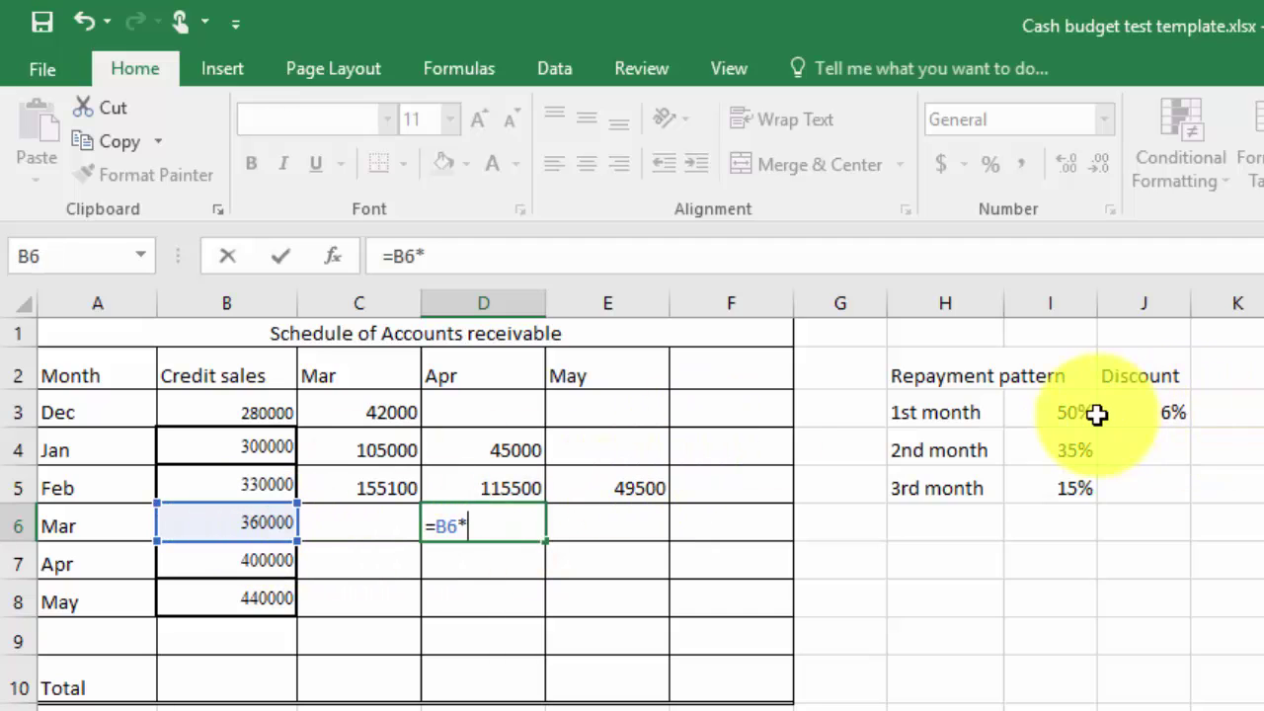
{"action": "left_click", "coordinate": [1046, 416]}
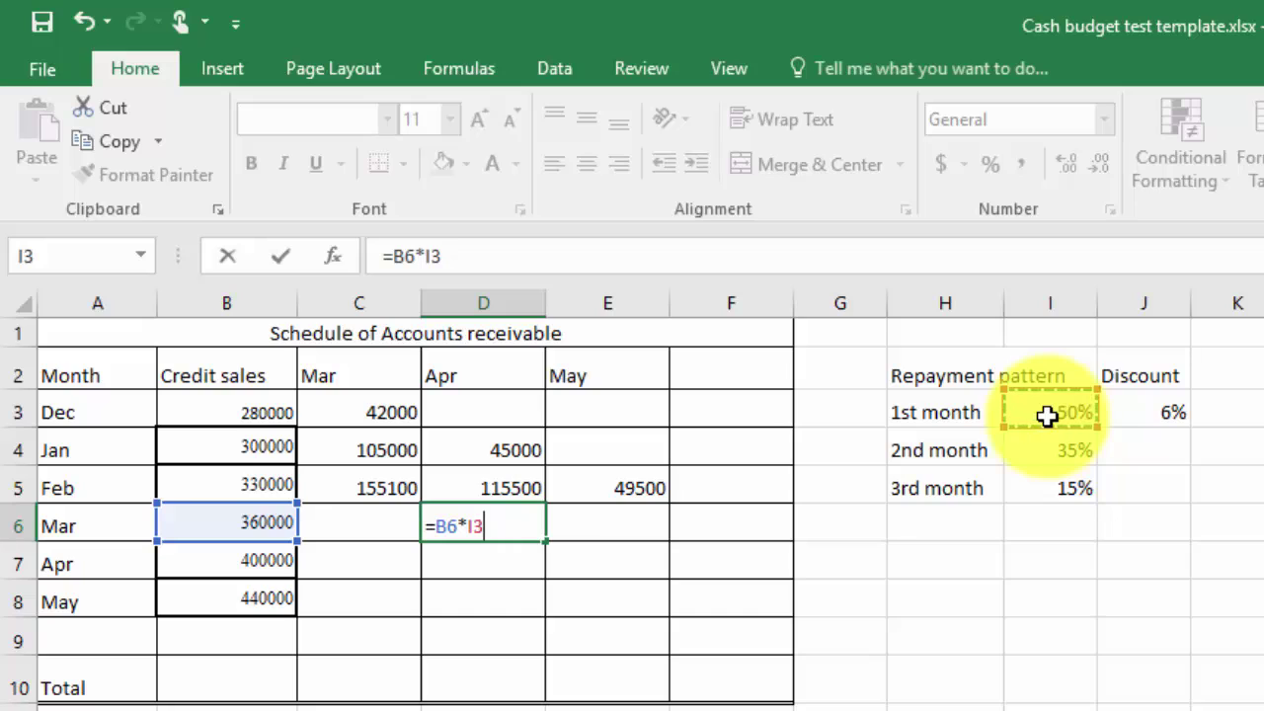
{"action": "type", "text": "*(1-"}
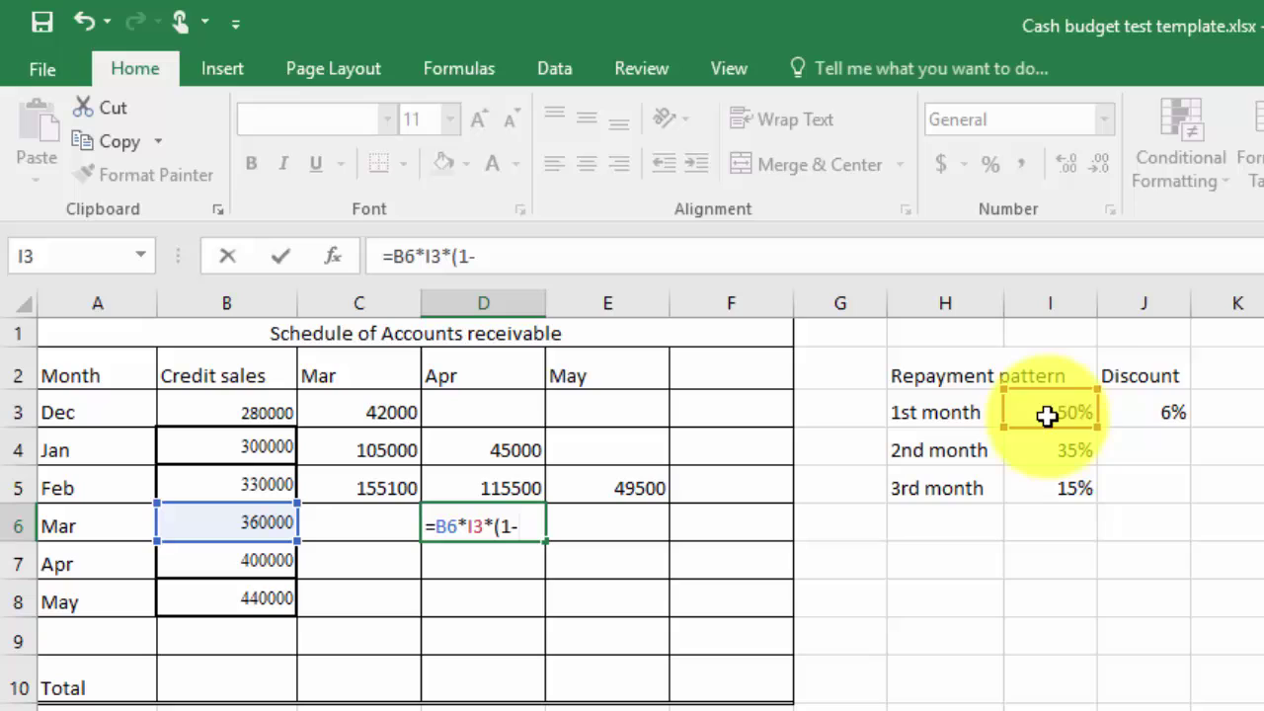
{"action": "left_click", "coordinate": [1182, 414]}
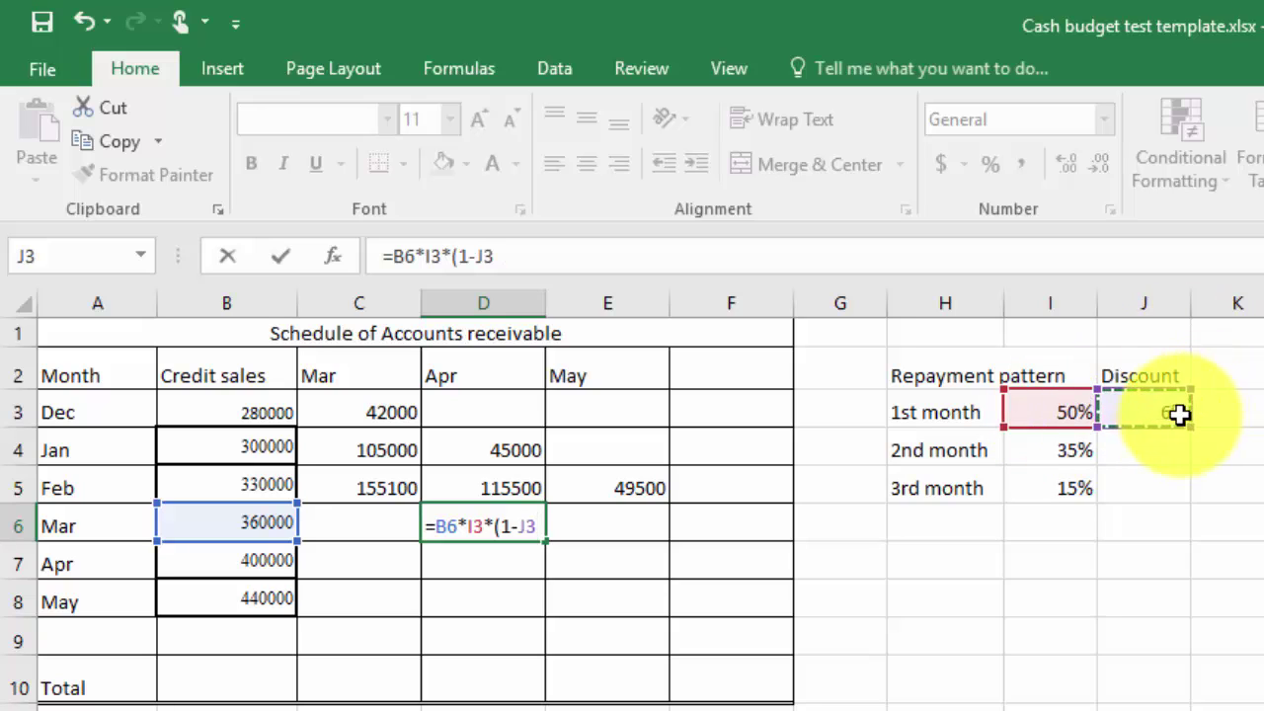
{"action": "type", "text": ")"}
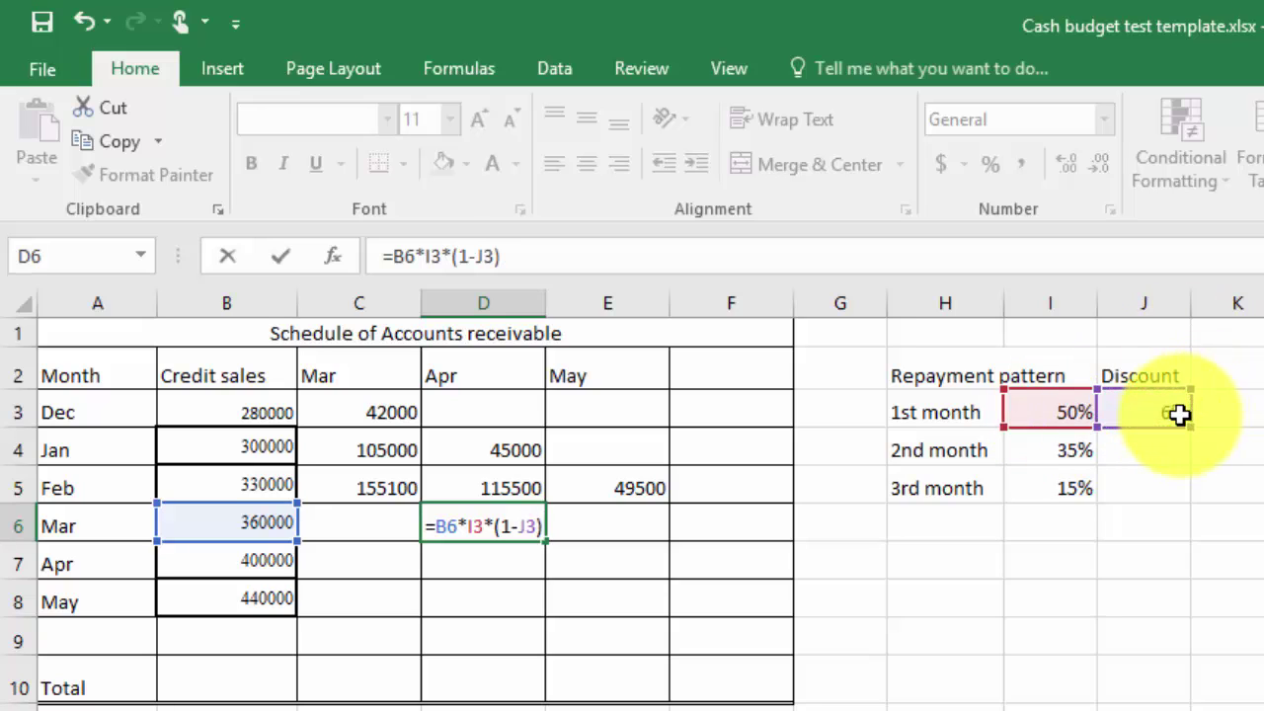
{"action": "key", "text": "Return"}
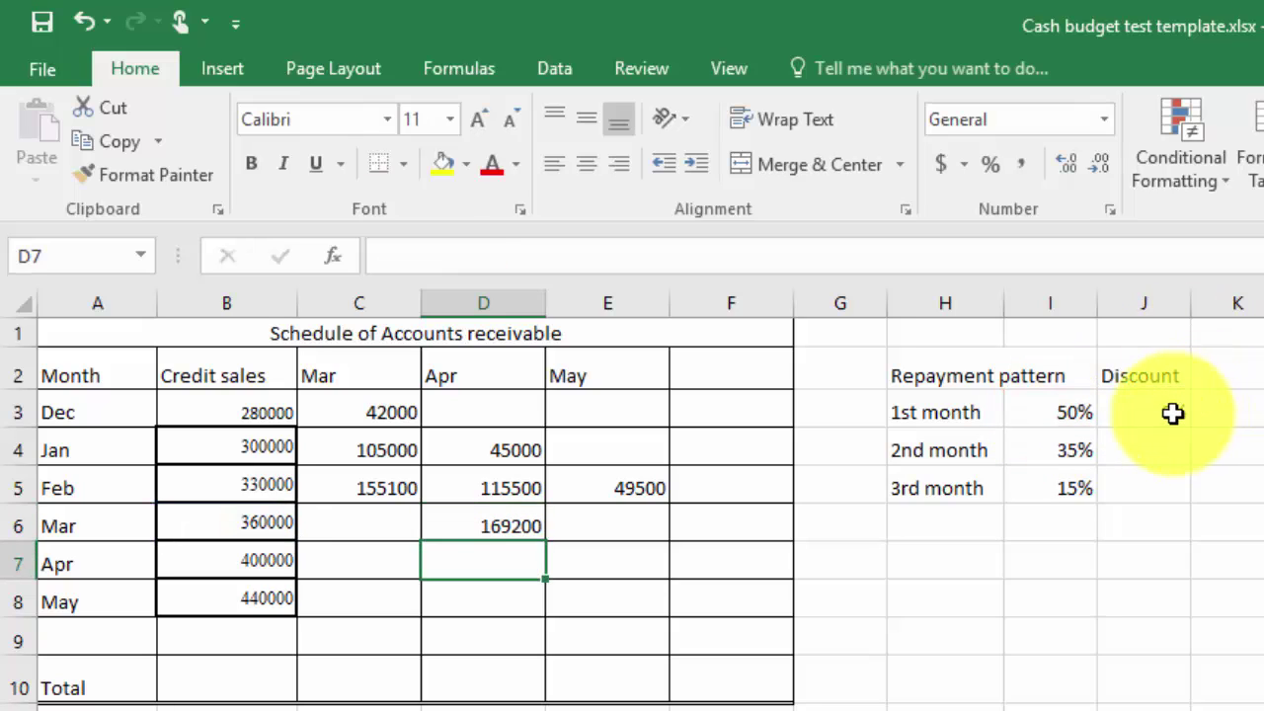
- Calculate the May collection from March's credit sales in E6 using the second-month repayment rate, =B6*I4
{"action": "left_click", "coordinate": [613, 528]}
{"action": "type", "text": "="}
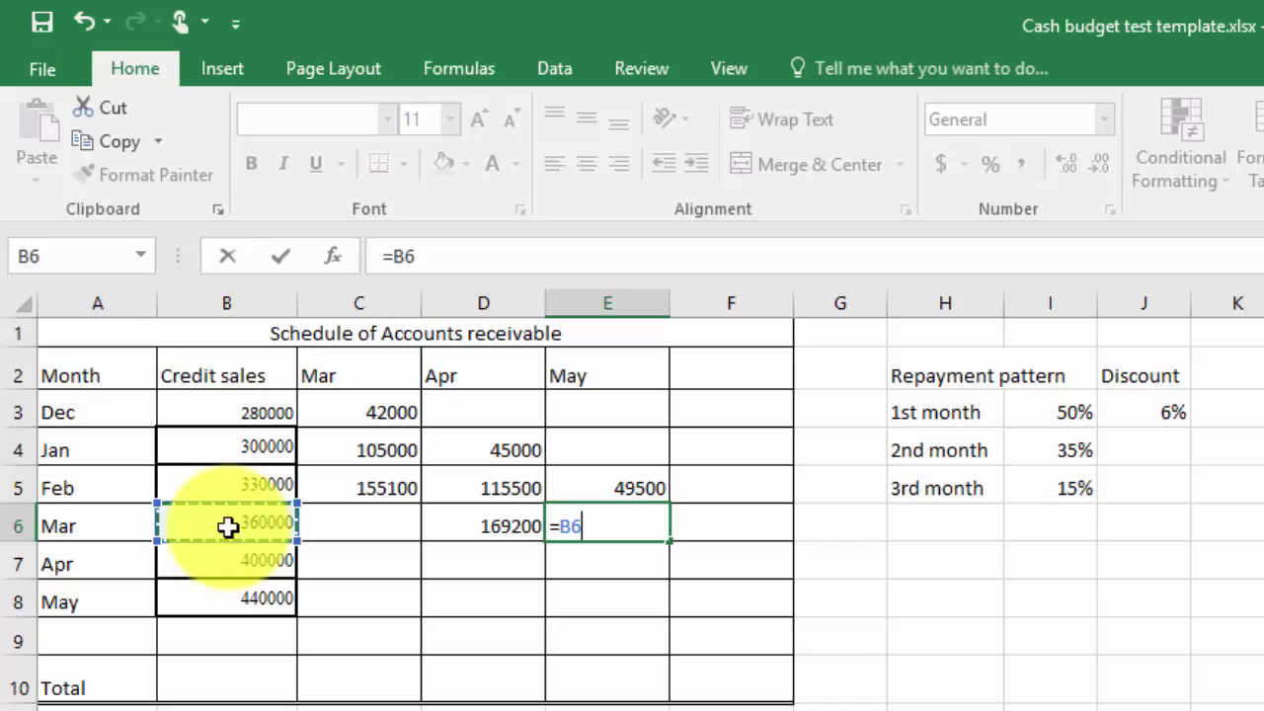
{"action": "type", "text": "*"}
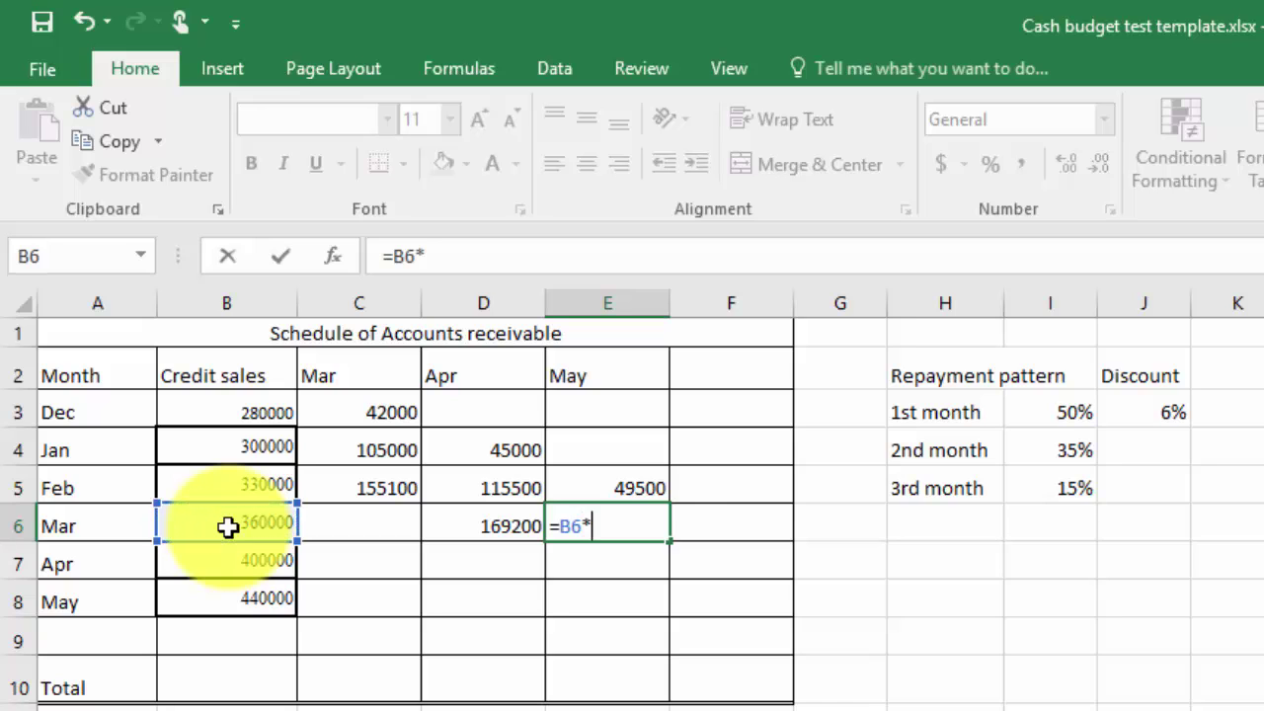
{"action": "left_click", "coordinate": [1031, 457]}
{"action": "key", "text": "Return"}
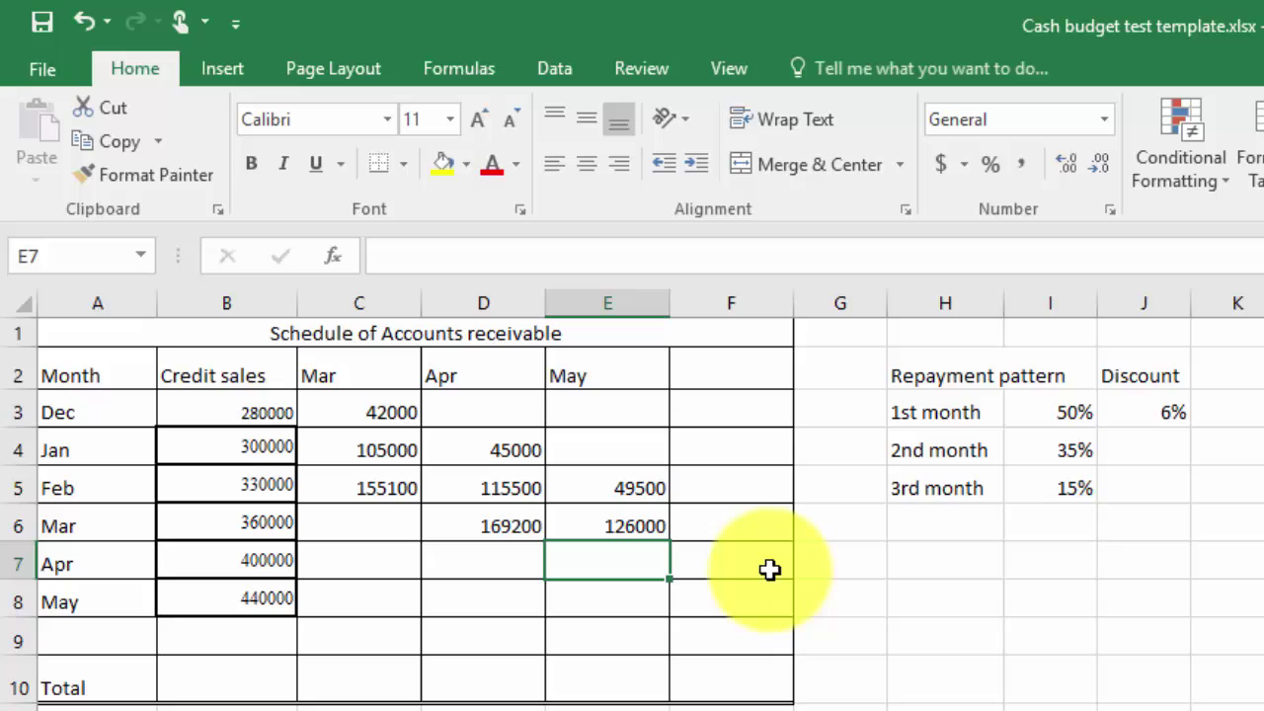
- Calculate the May collection from April's credit sales in E7 with the first-month rate less the discount, =B7*I3*(1-J3)
{"action": "type", "text": "="}
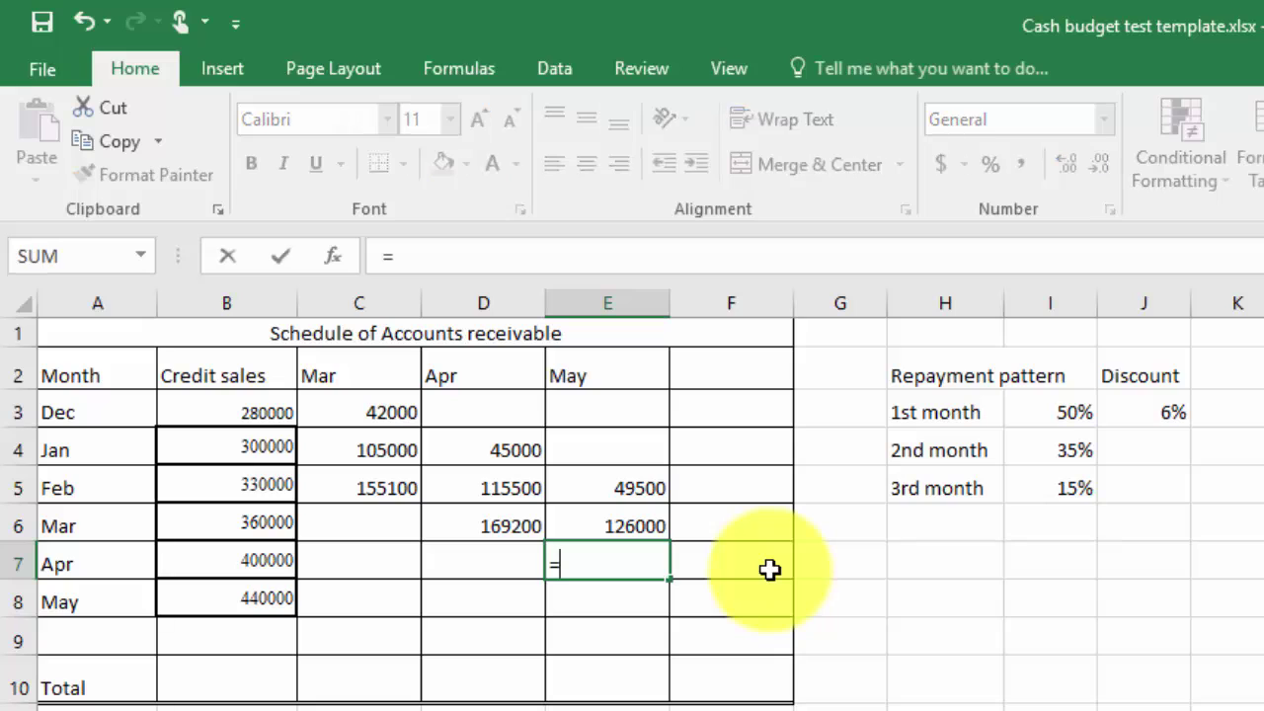
{"action": "left_click", "coordinate": [257, 562]}
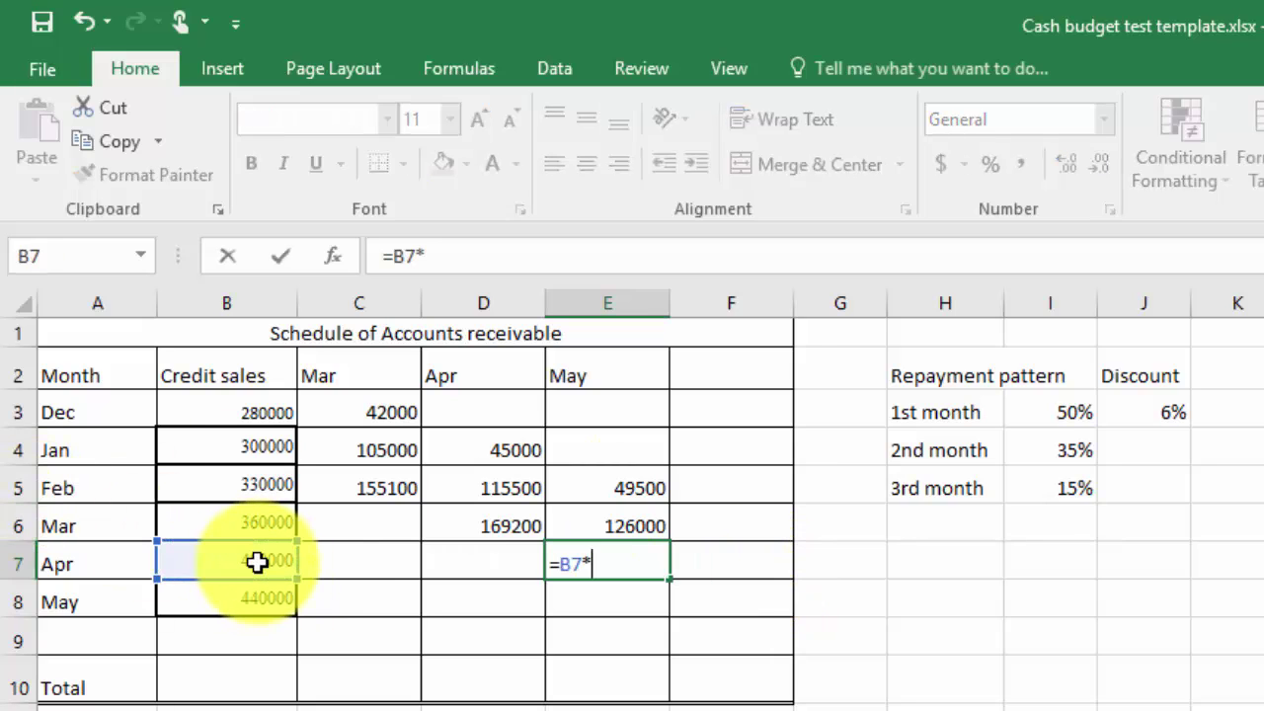
{"action": "type", "text": "*"}
{"action": "left_click", "coordinate": [1071, 414]}
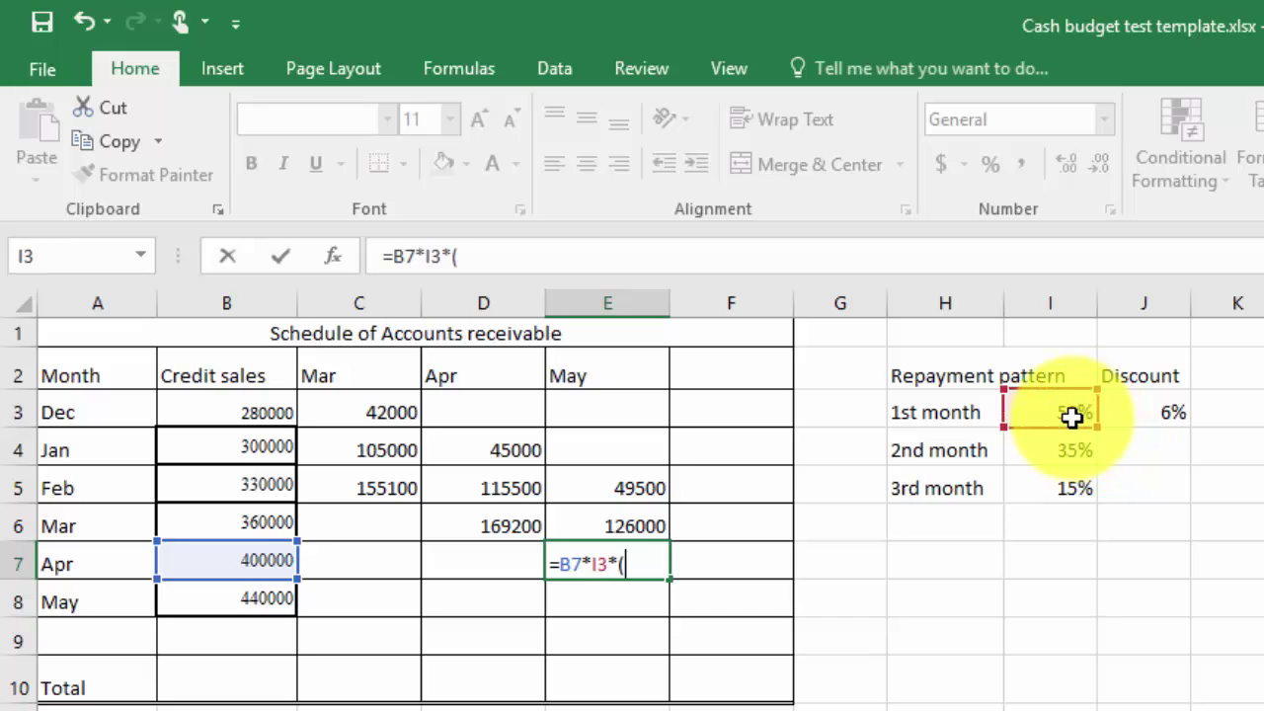
{"action": "left_click", "coordinate": [1175, 415]}
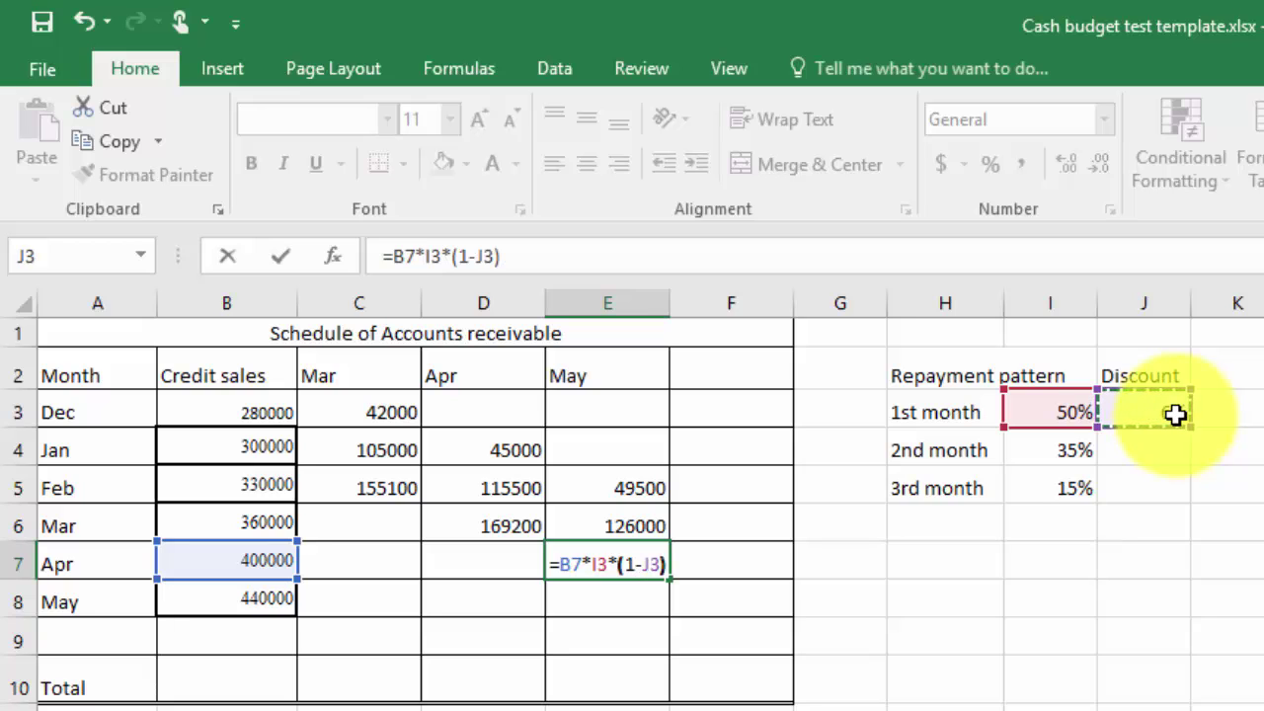
{"action": "key", "text": "Return"}
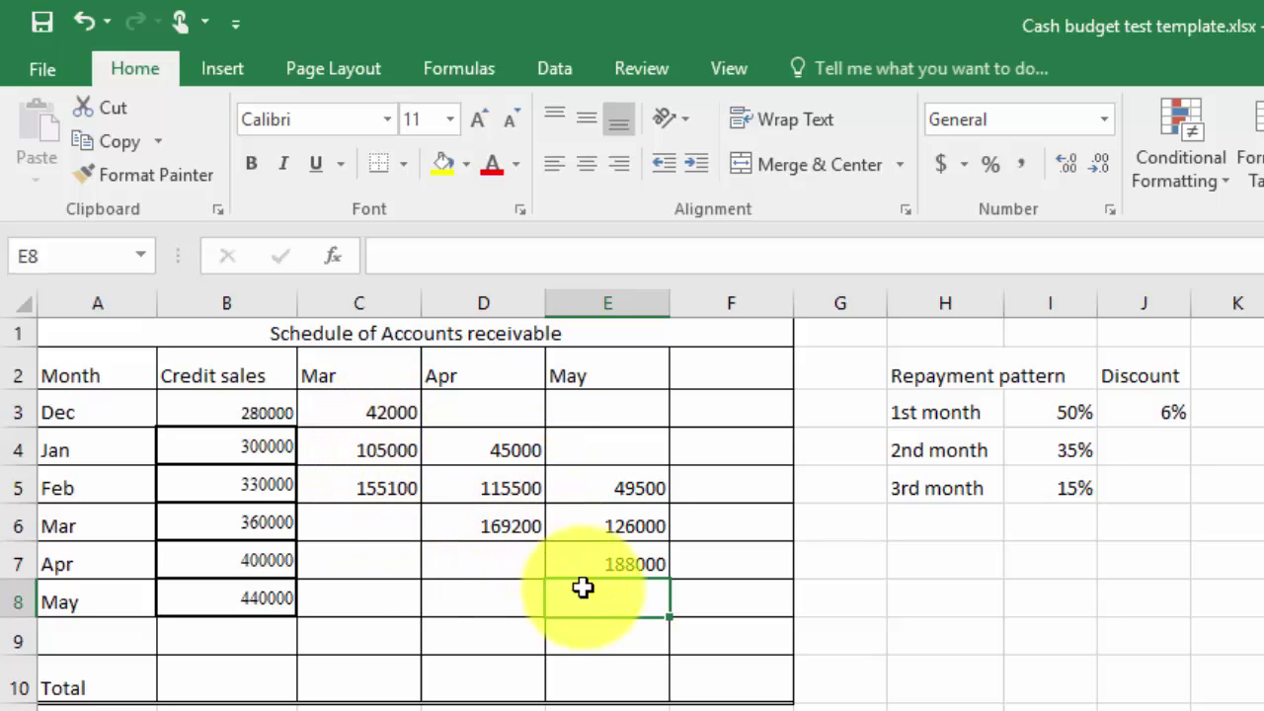
- Total the March collections in C10 with =SUM(C3:C9) and fill the formula across to the April and May totals in D10:E10
{"action": "left_click", "coordinate": [355, 691]}
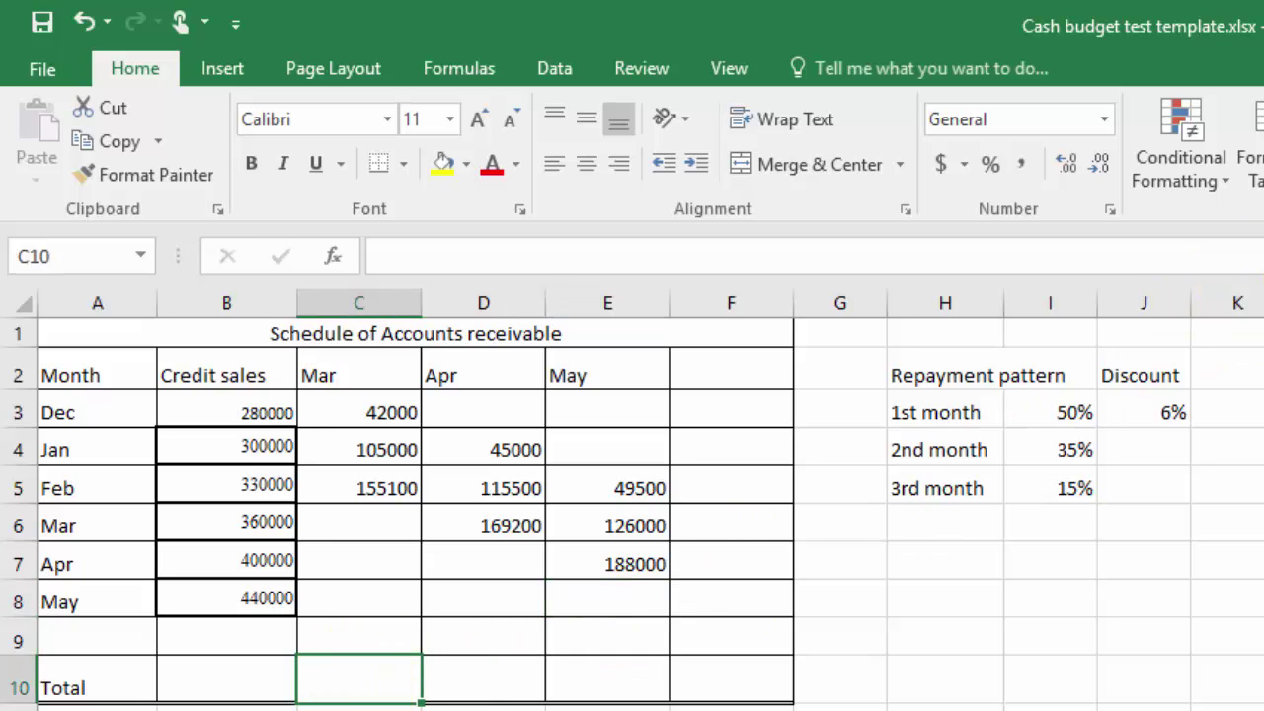
{"action": "key", "text": "alt+equal"}
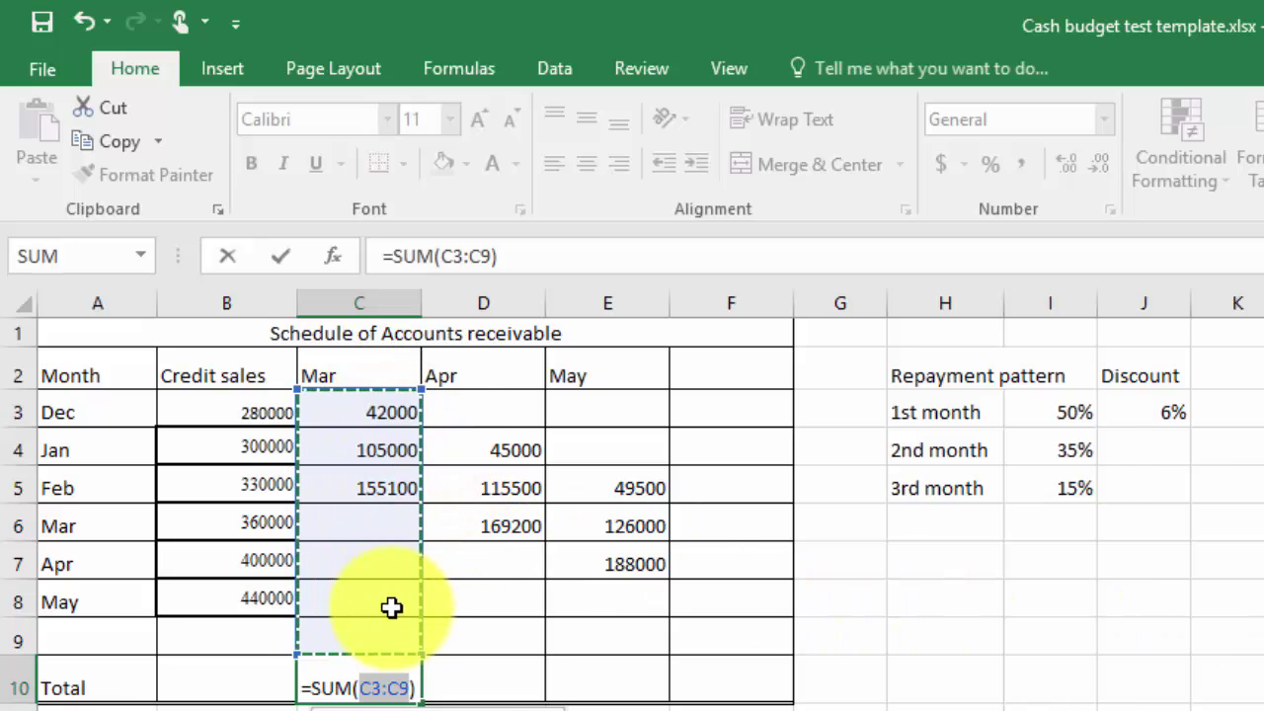
{"action": "key", "text": "Return"}
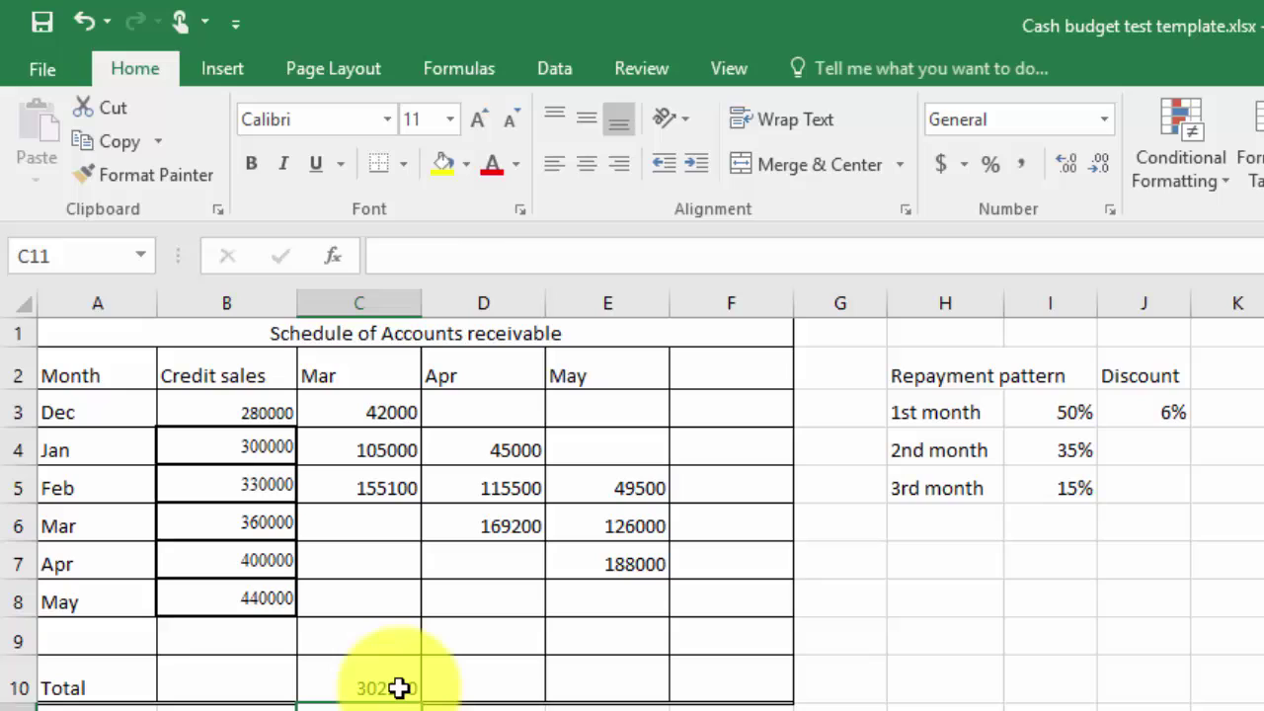
{"action": "left_click", "coordinate": [399, 688]}
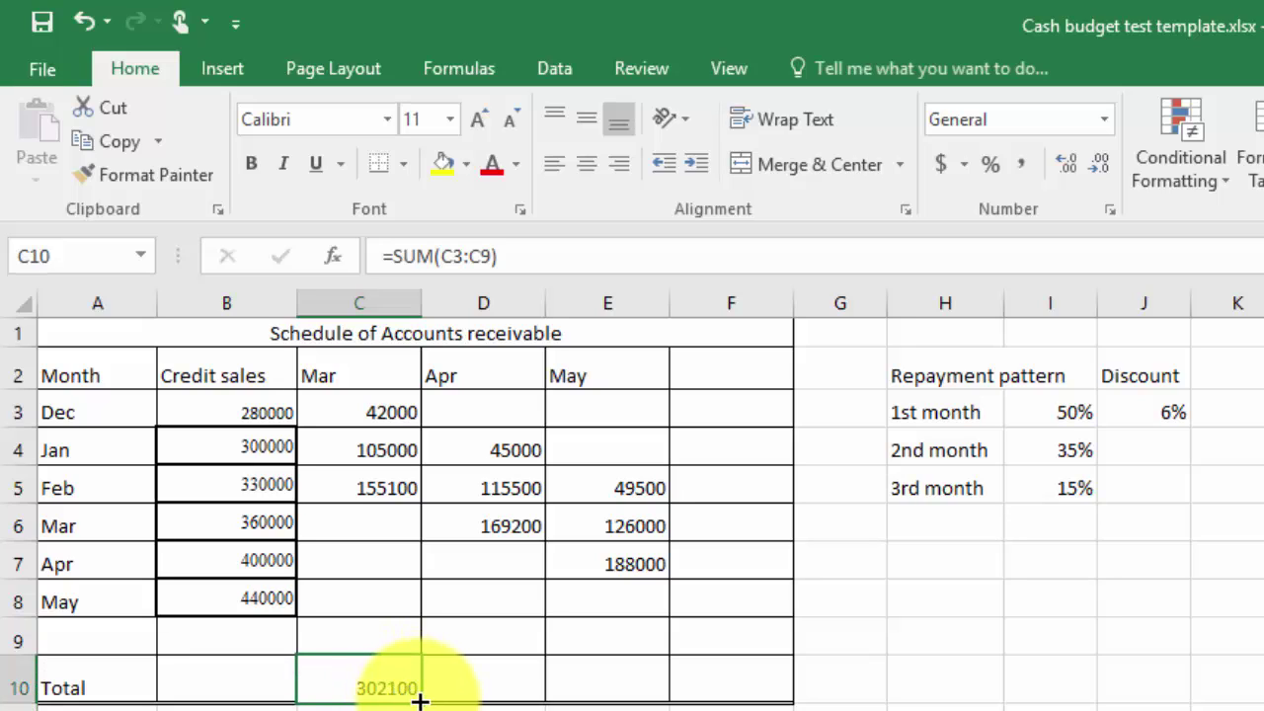
{"action": "left_click_drag", "start_coordinate": [427, 701], "coordinate": [655, 699]}
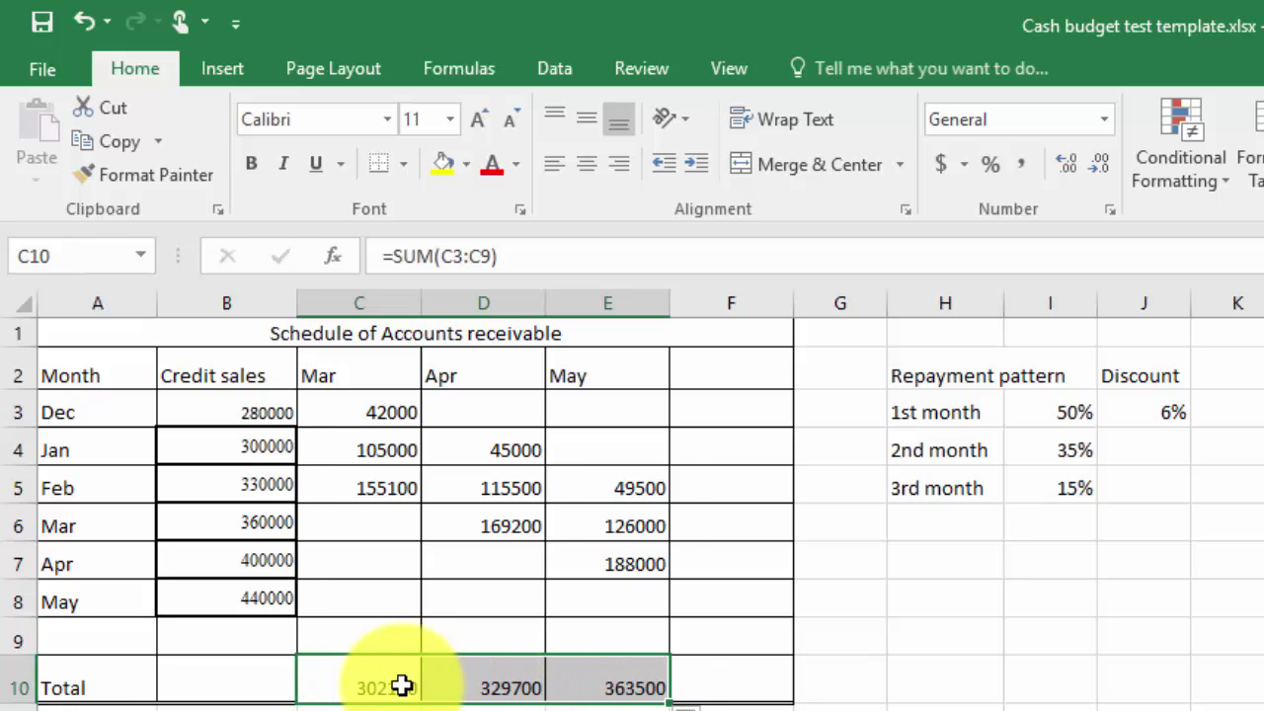
{"action": "left_click", "coordinate": [479, 682]}
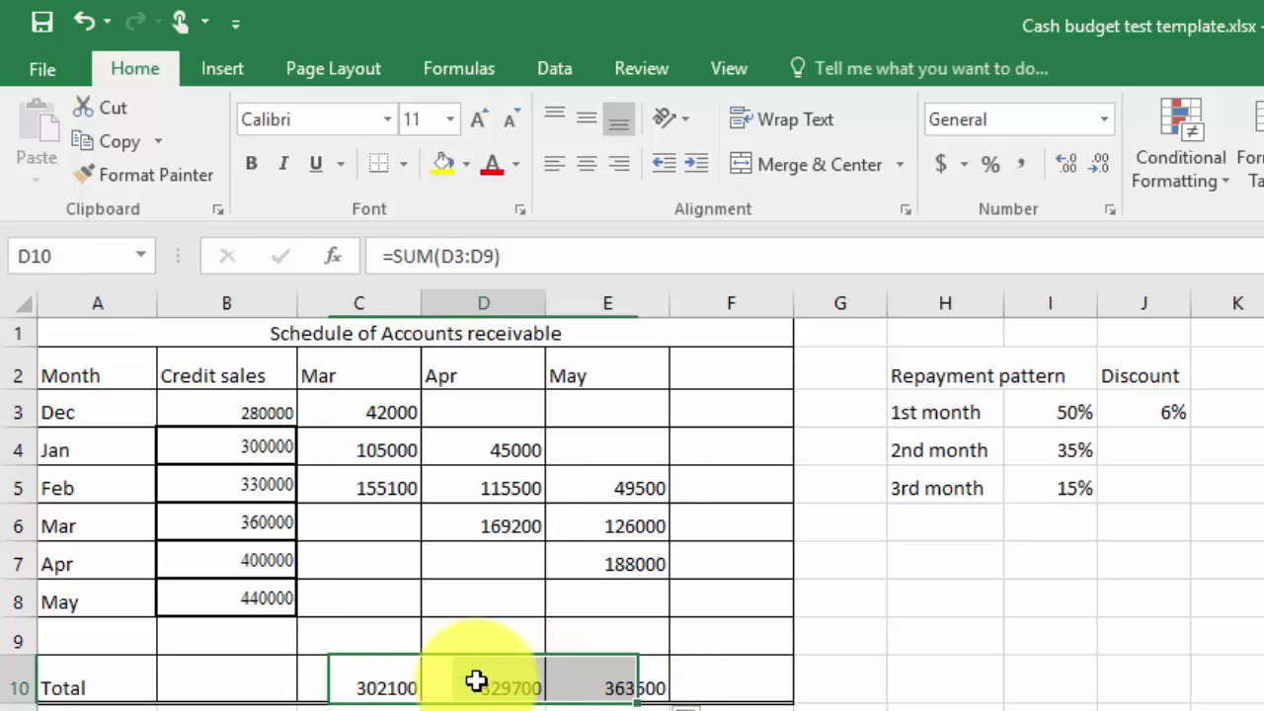
- Go to the Cash Budget sheet and fit the width of column A to its longest label
{"action": "left_click", "coordinate": [626, 685]}
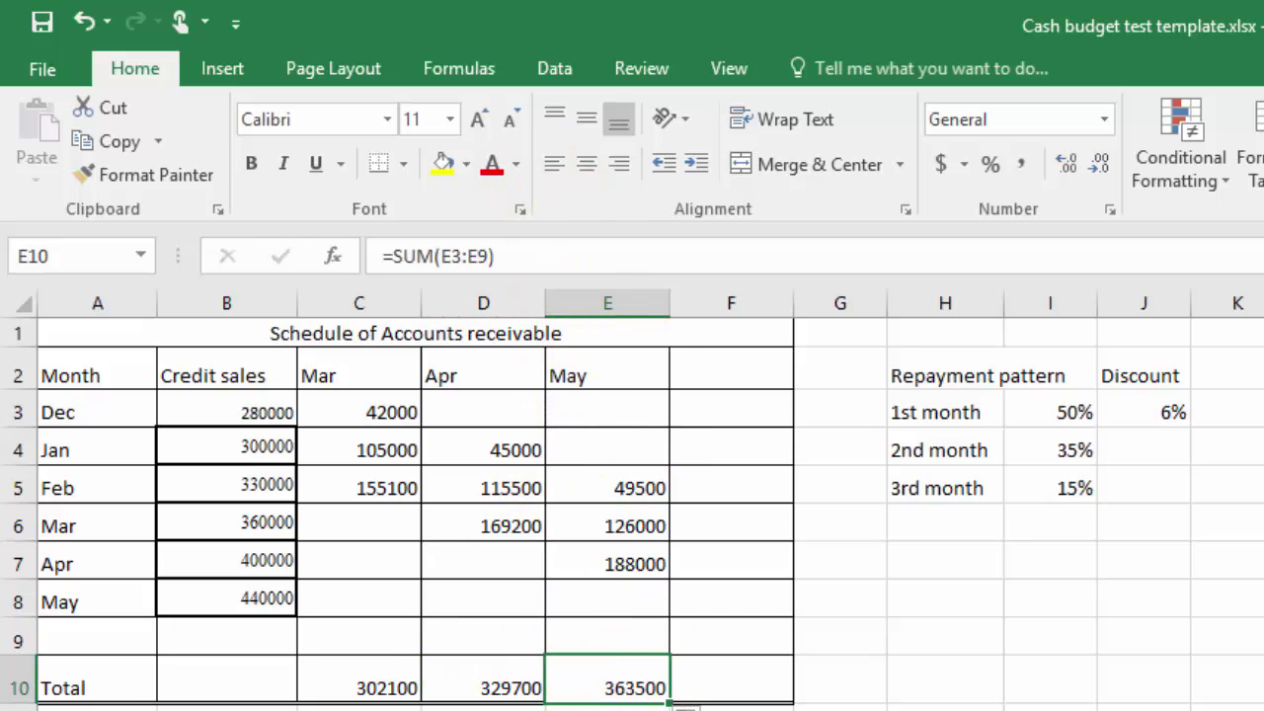
{"action": "key", "text": "ctrl+Page_Down"}
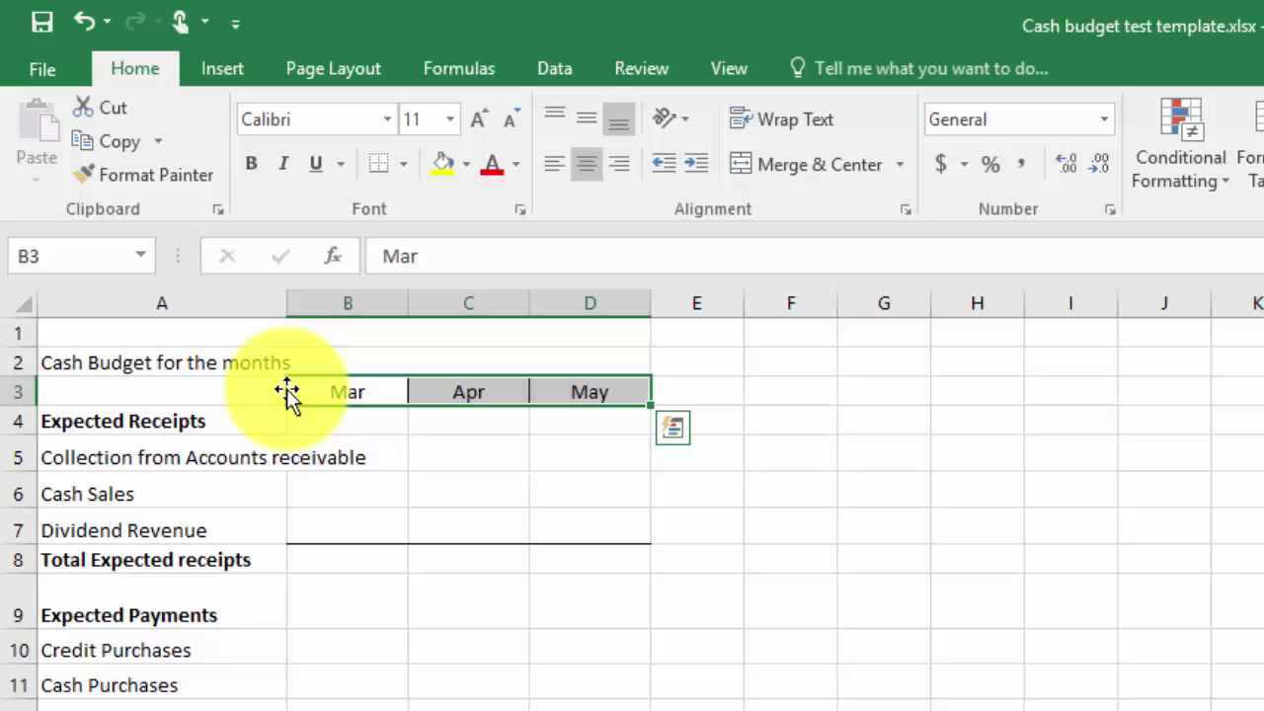
{"action": "double_click", "coordinate": [285, 306]}
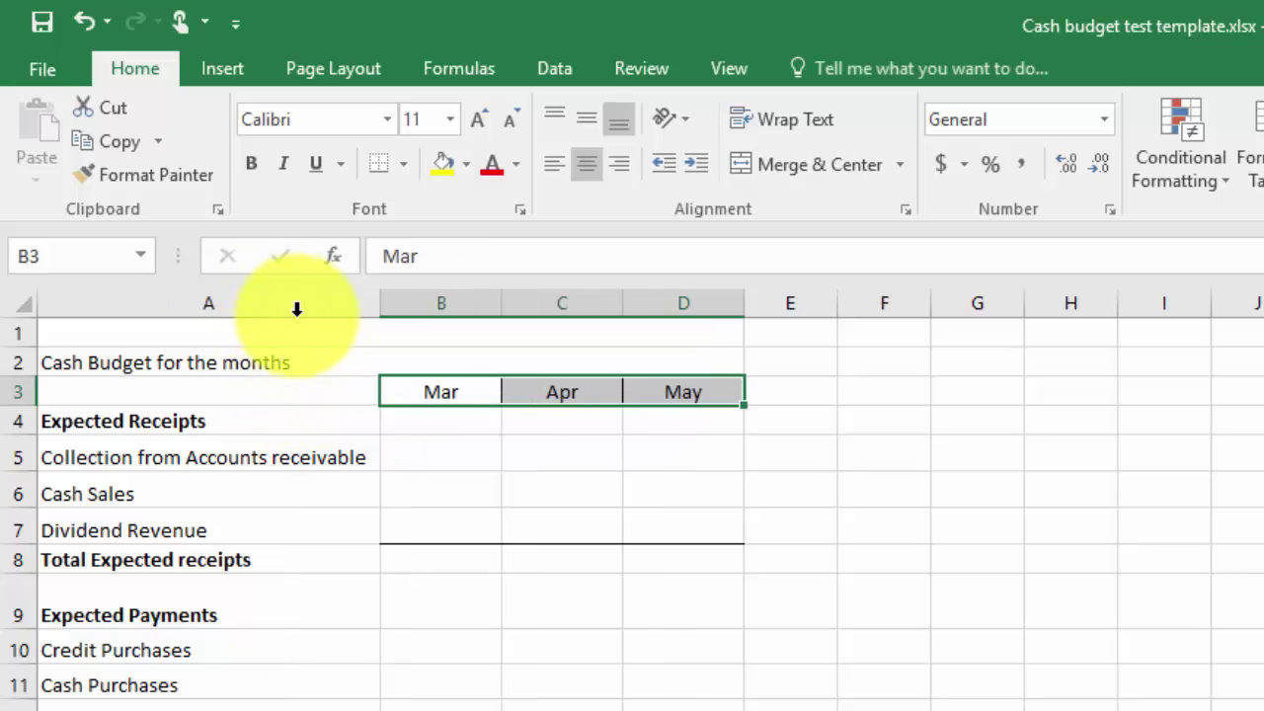
- Link March's collection from accounts receivable in B5 to ='Schedule of Accounts Receivable'!C10 and fill the formula across to April and May in C5:D5
{"action": "left_click", "coordinate": [455, 459]}
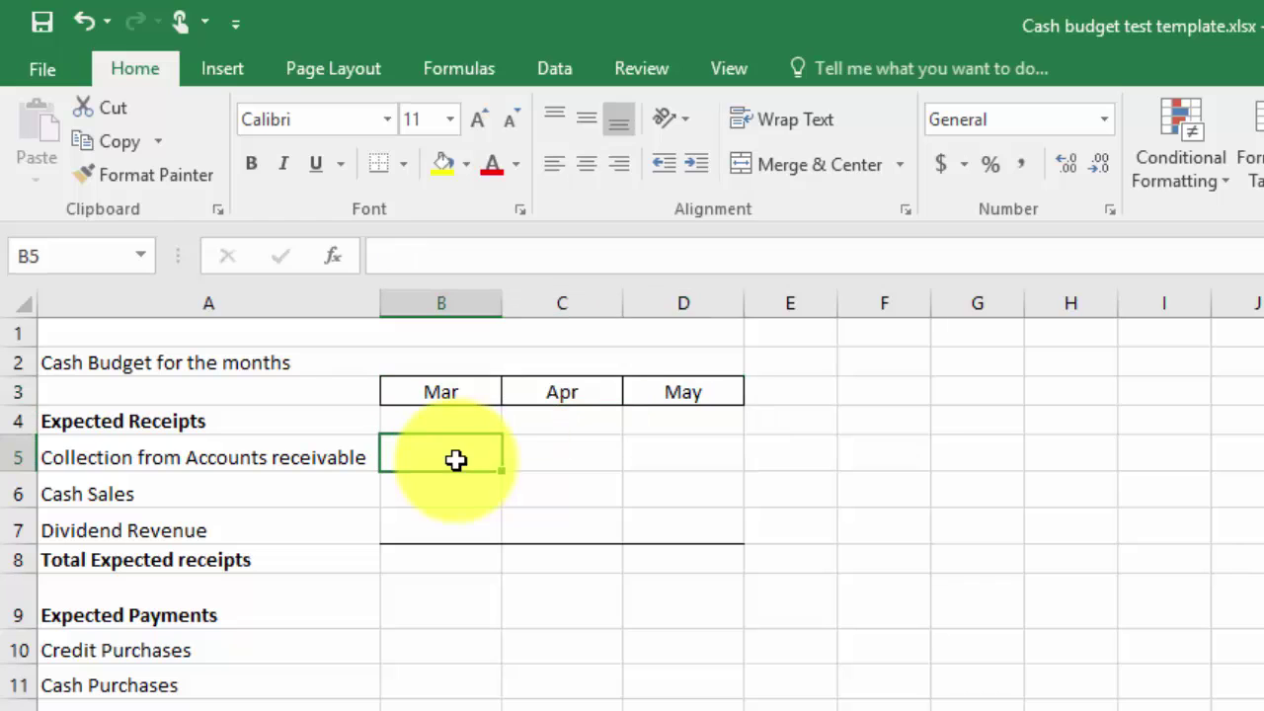
{"action": "type", "text": "="}
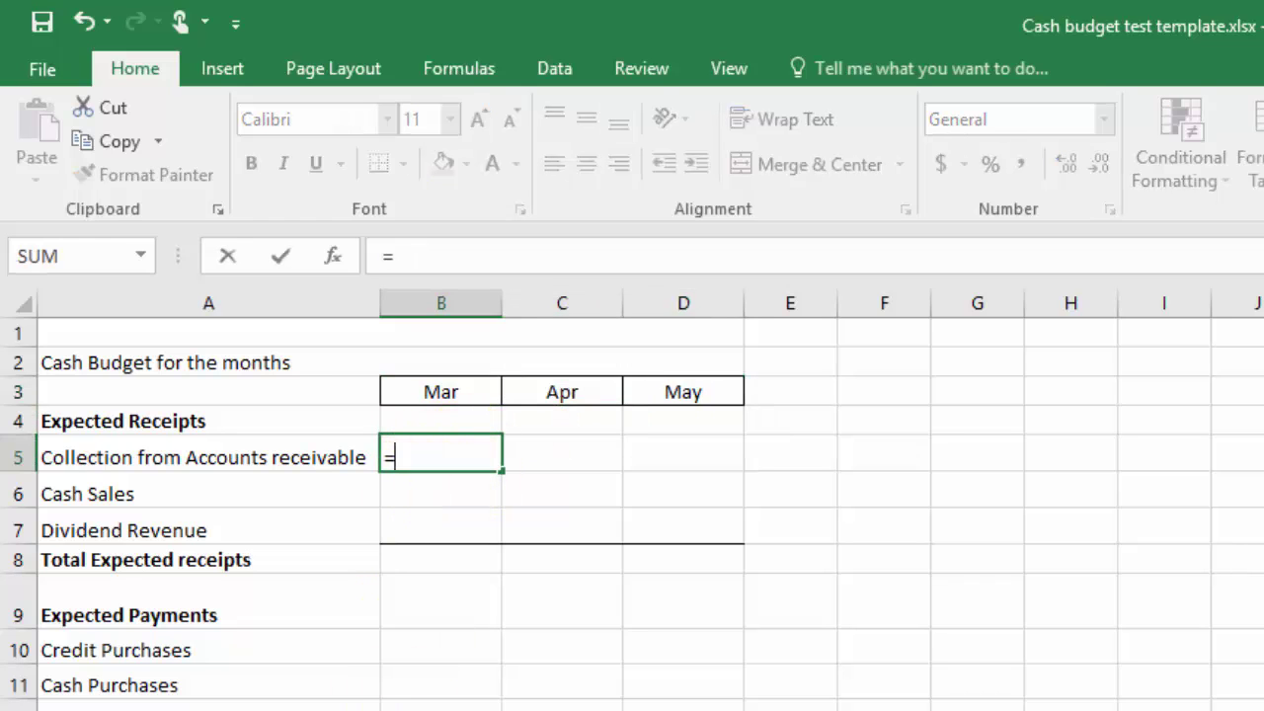
{"action": "key", "text": "ctrl+Page_Up"}
{"action": "left_click", "coordinate": [384, 690]}
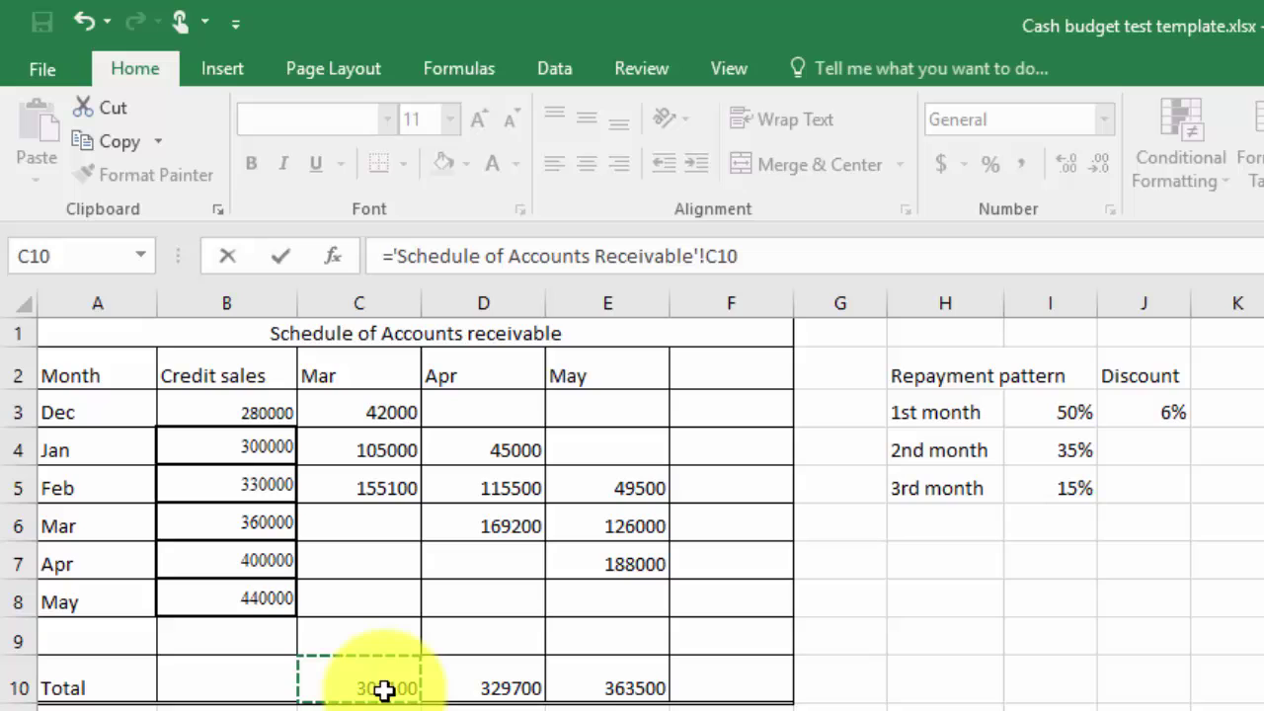
{"action": "key", "text": "Return"}
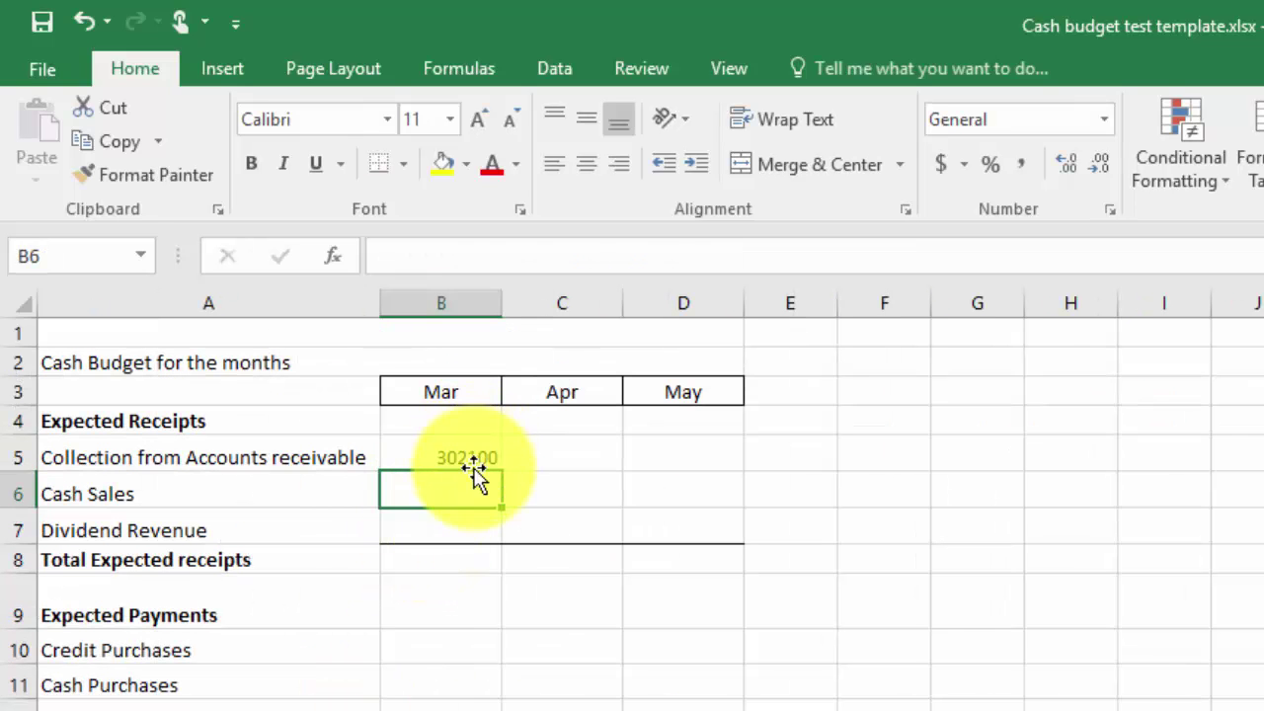
{"action": "left_click", "coordinate": [484, 458]}
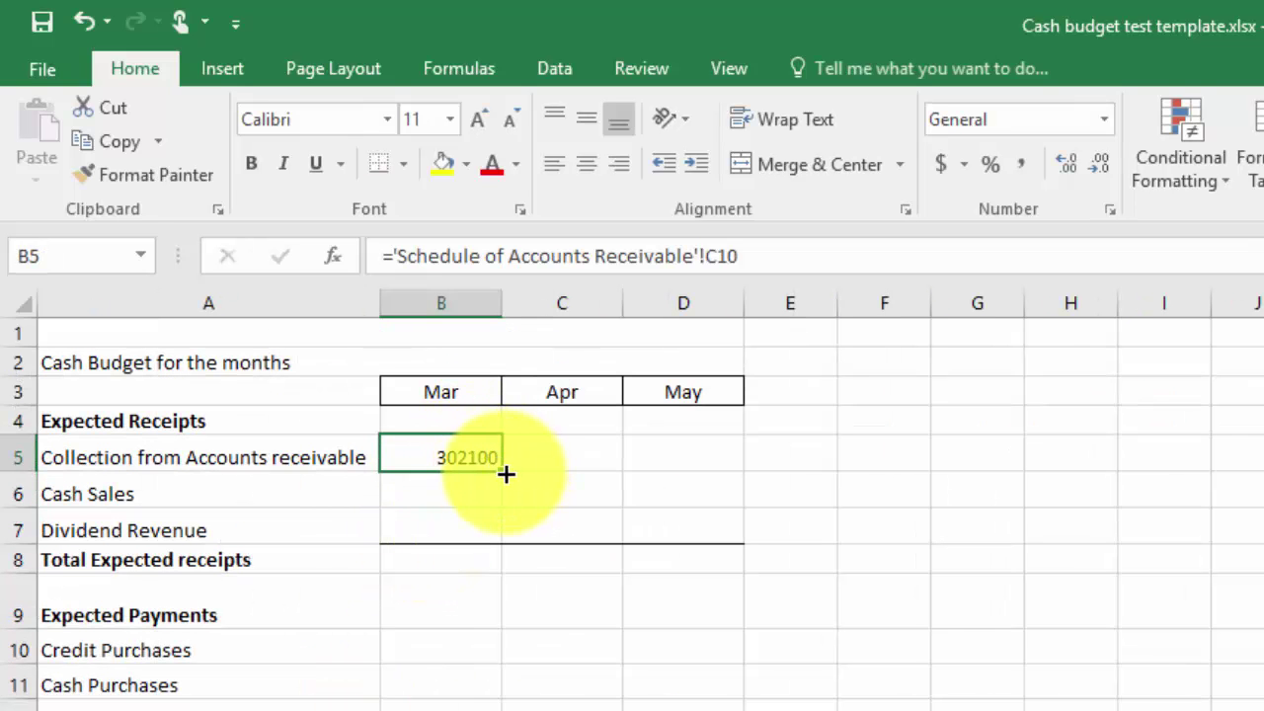
{"action": "left_click_drag", "start_coordinate": [505, 474], "coordinate": [708, 460]}
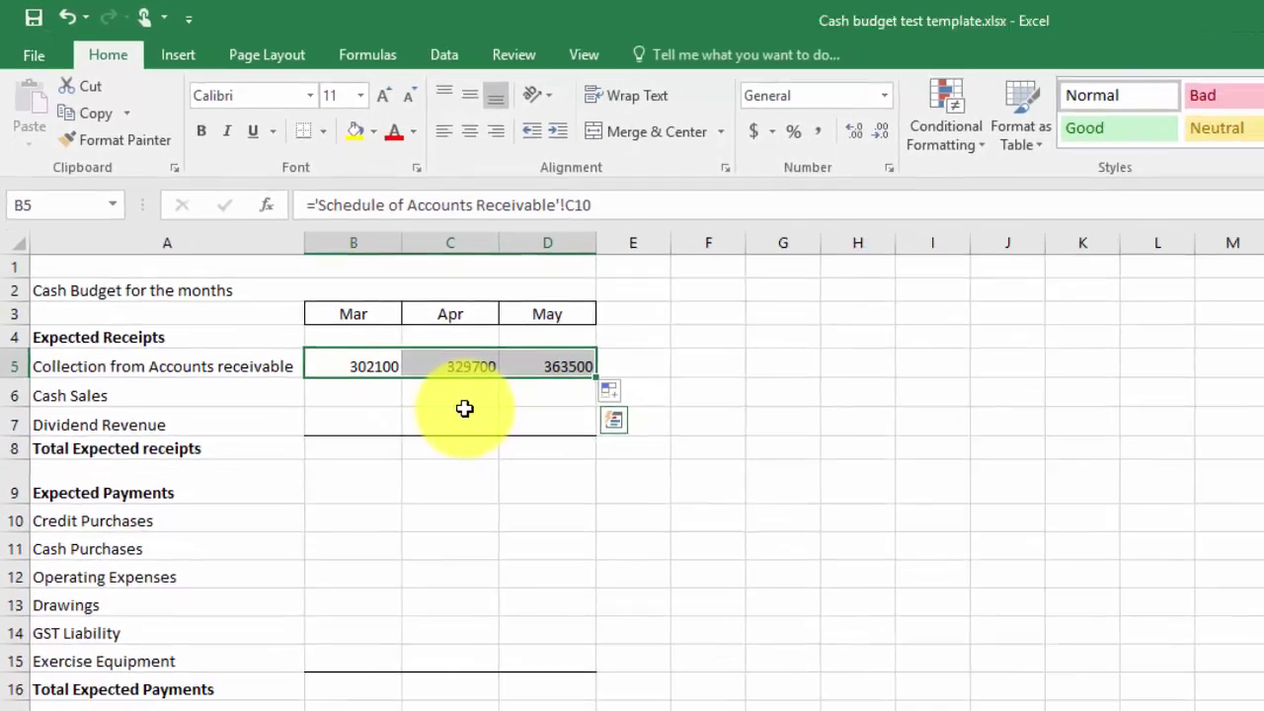
- Look up the 1 March bank balance in the Word exam document and enter 15000 as March's opening cash balance in B17 in Excel
{"action": "key", "text": "alt+Tab"}
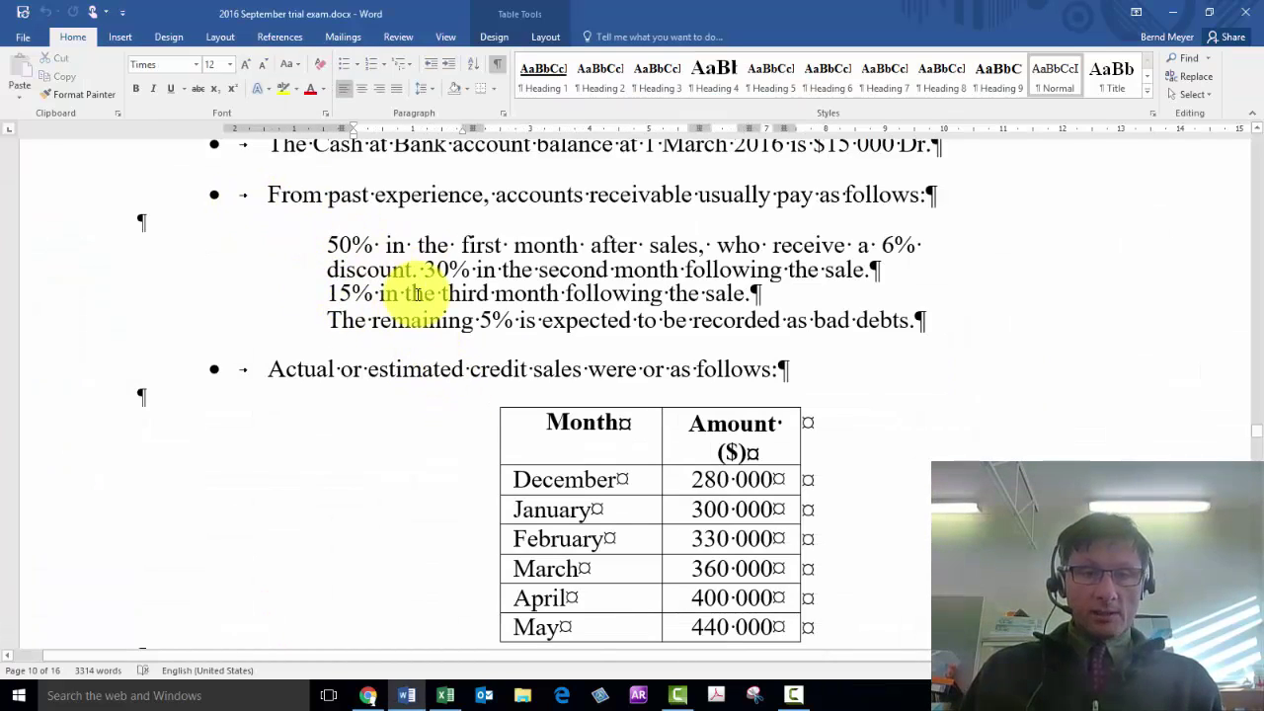
{"action": "scroll", "coordinate": [514, 385], "scroll_direction": "down", "scroll_amount": 1}
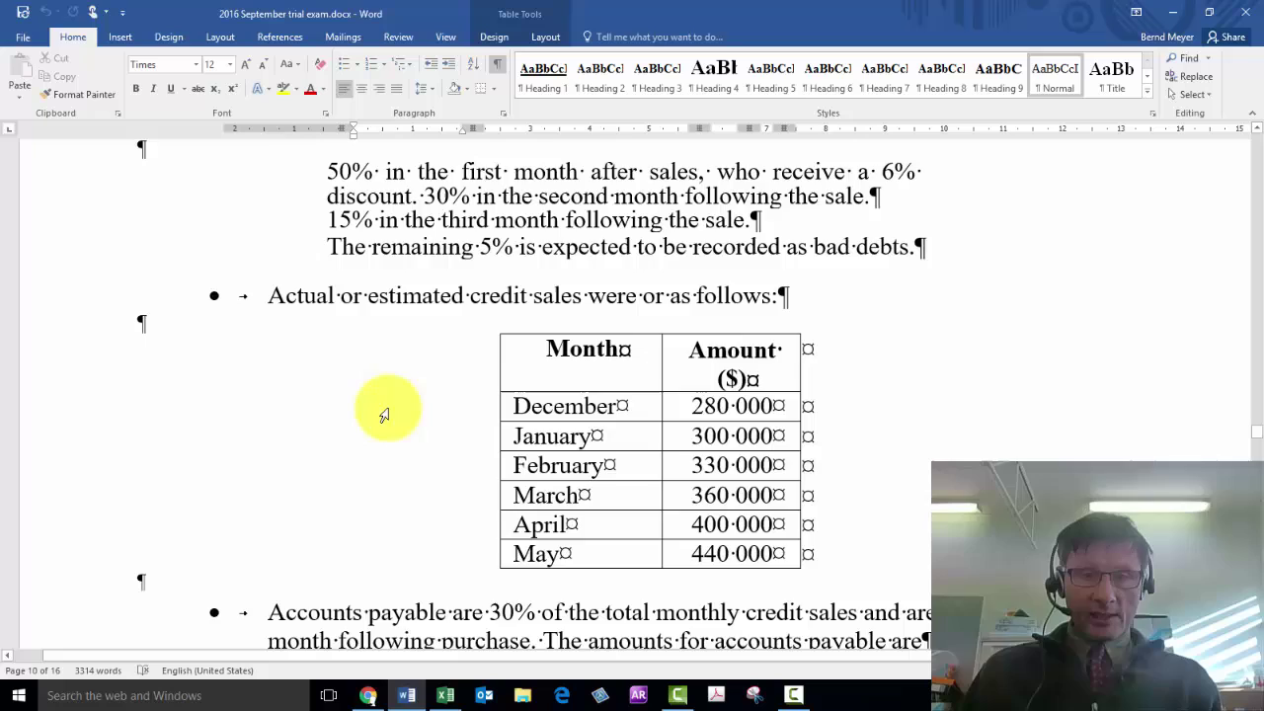
{"action": "scroll", "coordinate": [386, 406], "scroll_direction": "up", "scroll_amount": 2}
{"action": "scroll", "coordinate": [388, 408], "scroll_direction": "up", "scroll_amount": 1}
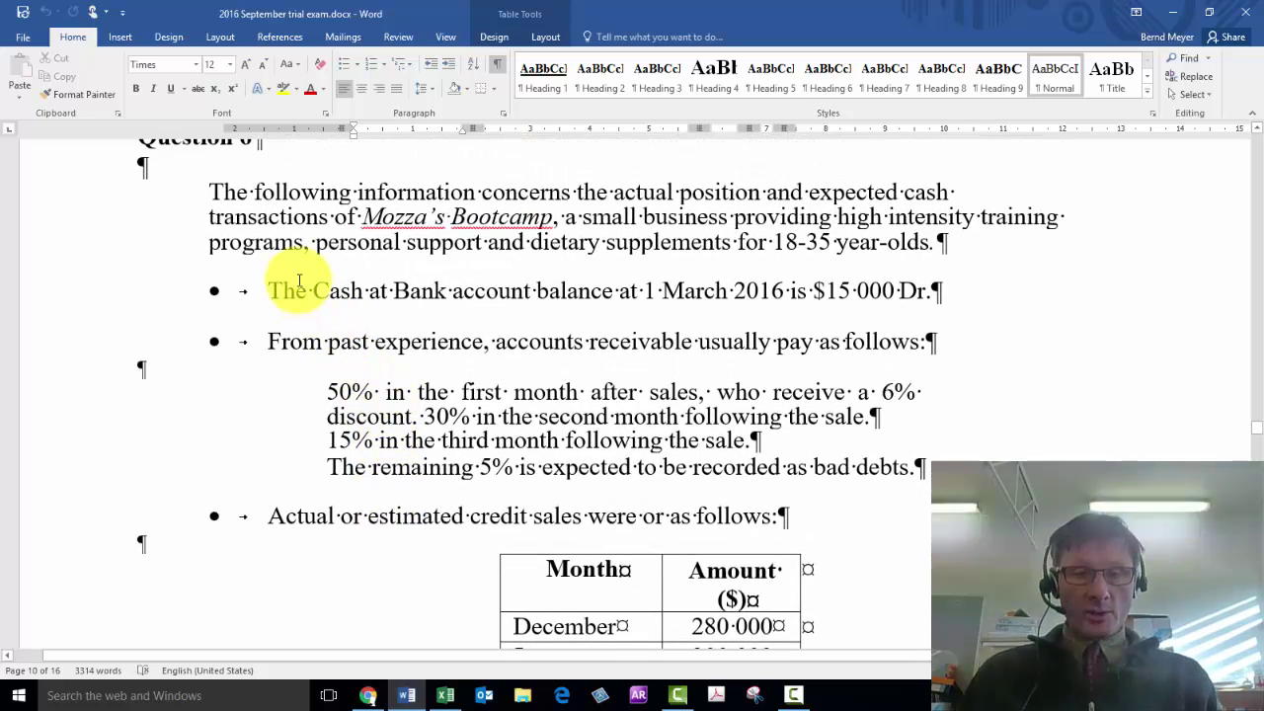
{"action": "key", "text": "alt+Tab"}
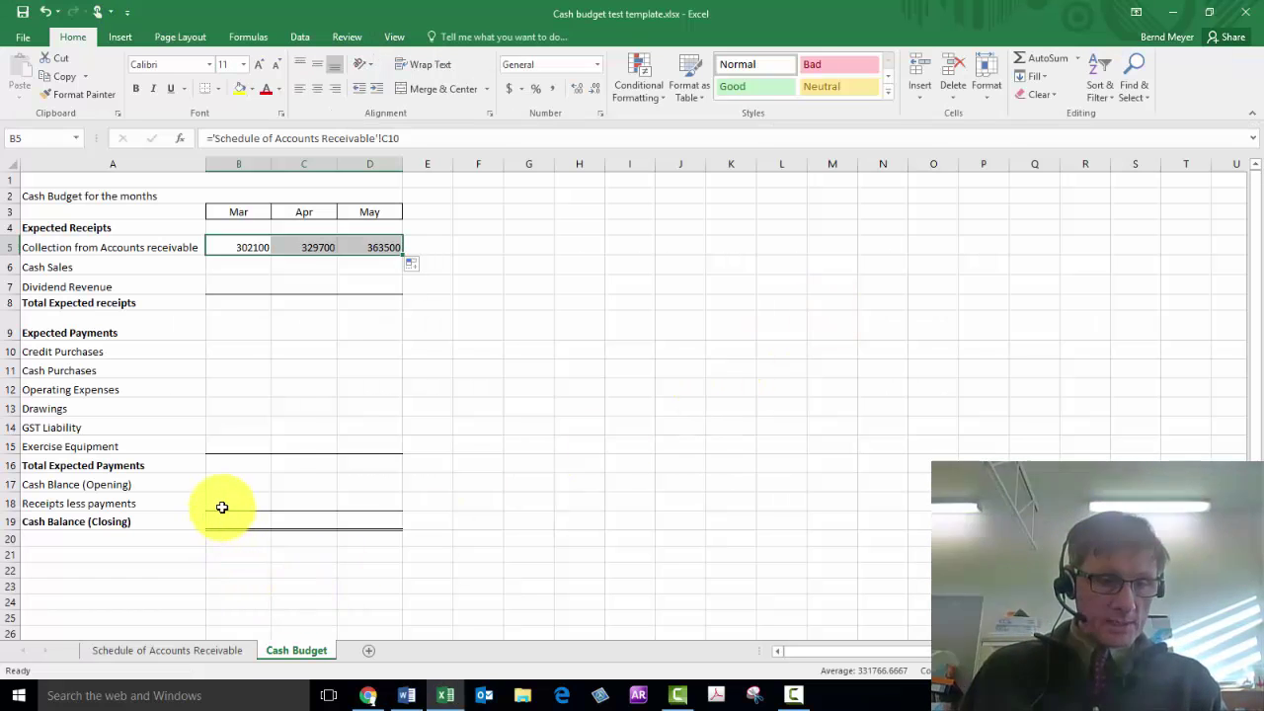
{"action": "left_click", "coordinate": [234, 483]}
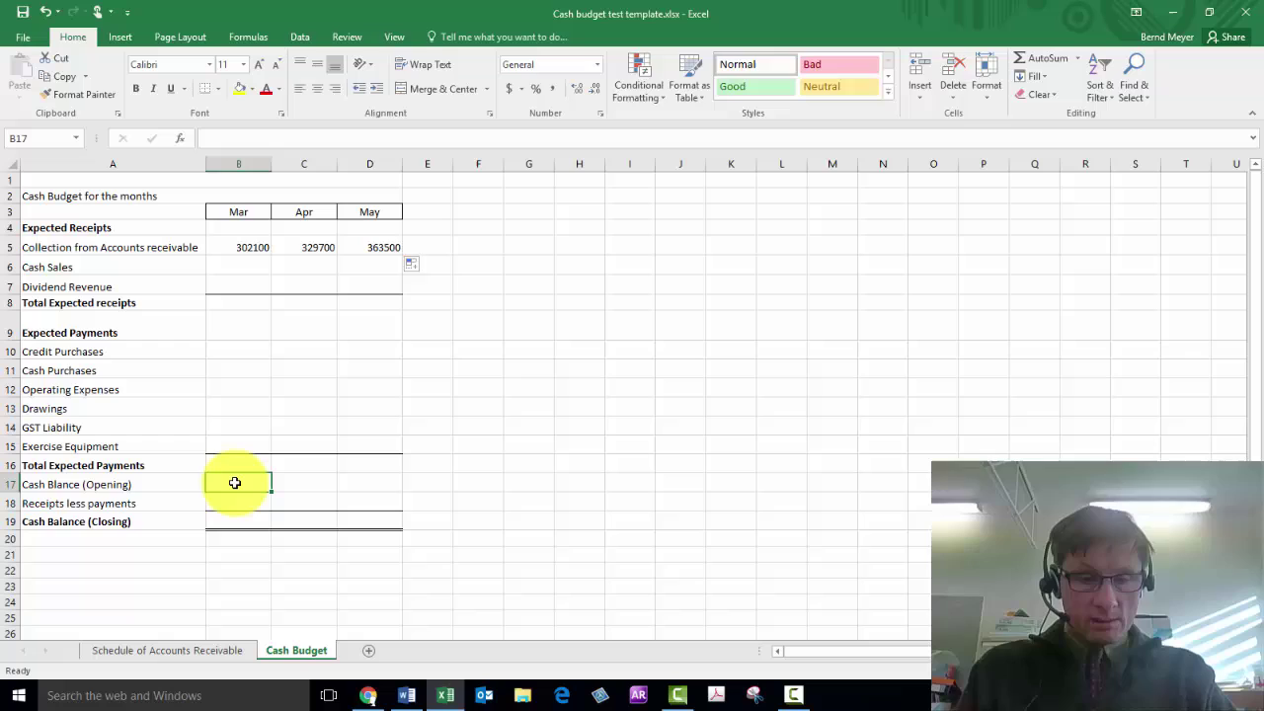
{"action": "type", "text": "15000"}
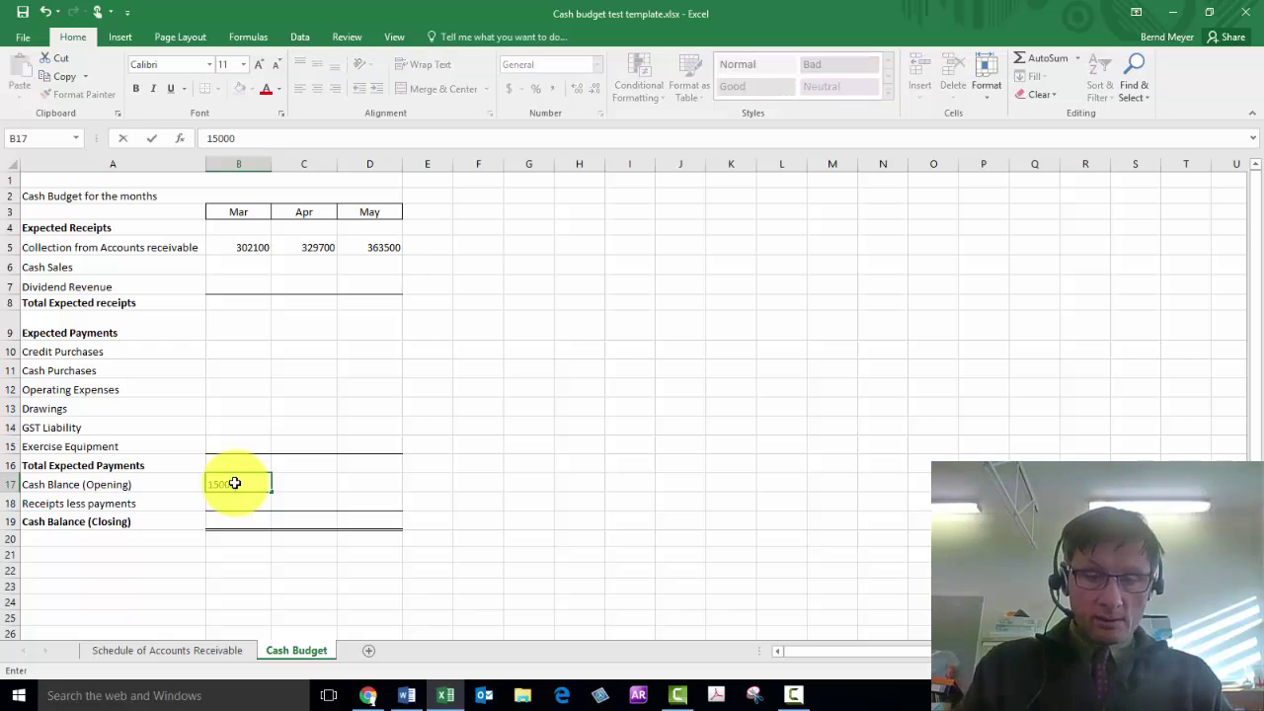
{"action": "key", "text": "Return"}
- Enter credit purchases of 99000, 108000 and 120000 in B10:D10 from the Word accounts payable table, paid one month later, and check them against it
{"action": "key", "text": "alt+Tab"}
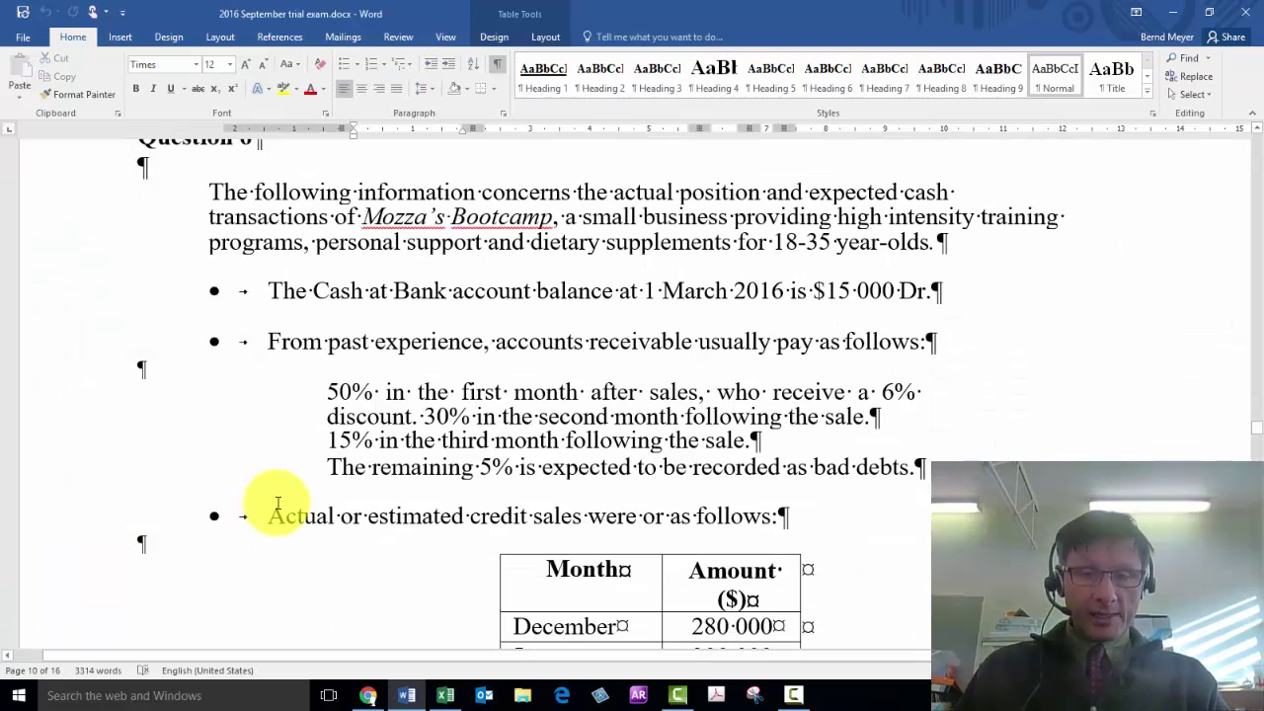
{"action": "scroll", "coordinate": [278, 504], "scroll_direction": "down", "scroll_amount": 5}
{"action": "scroll", "coordinate": [277, 505], "scroll_direction": "down", "scroll_amount": 5}
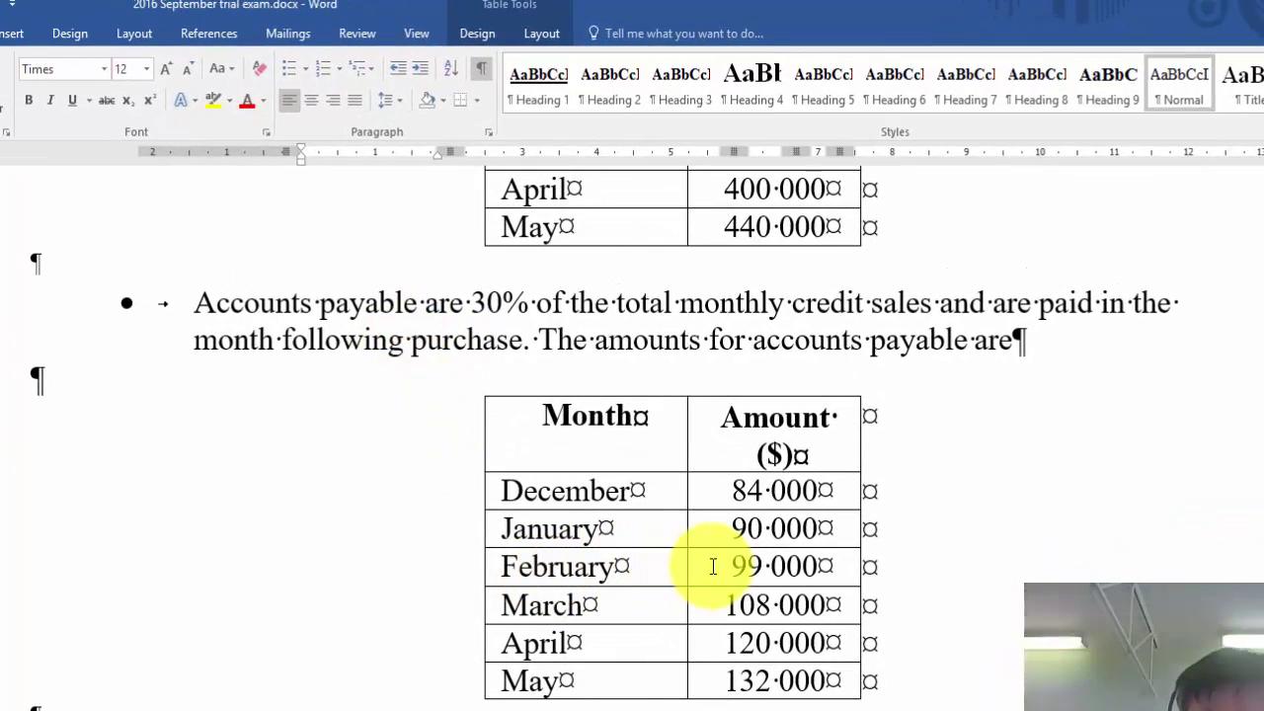
{"action": "key", "text": "alt+Tab"}
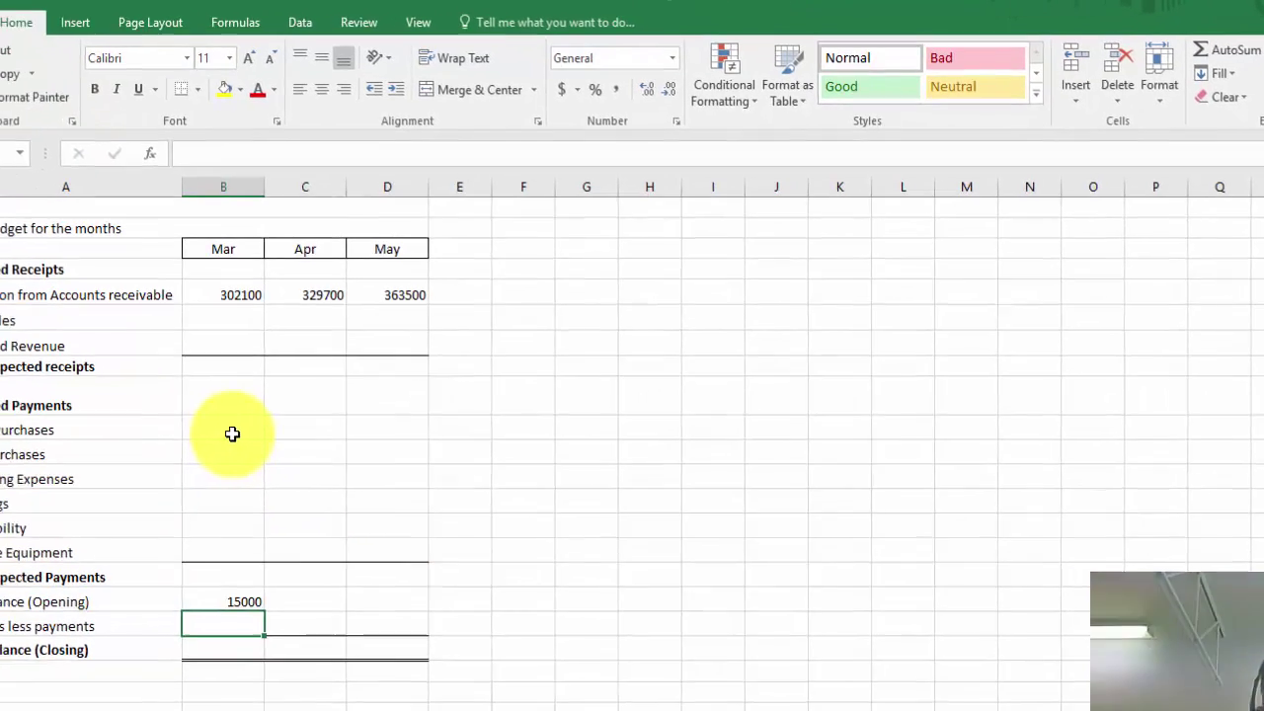
{"action": "left_click", "coordinate": [165, 448]}
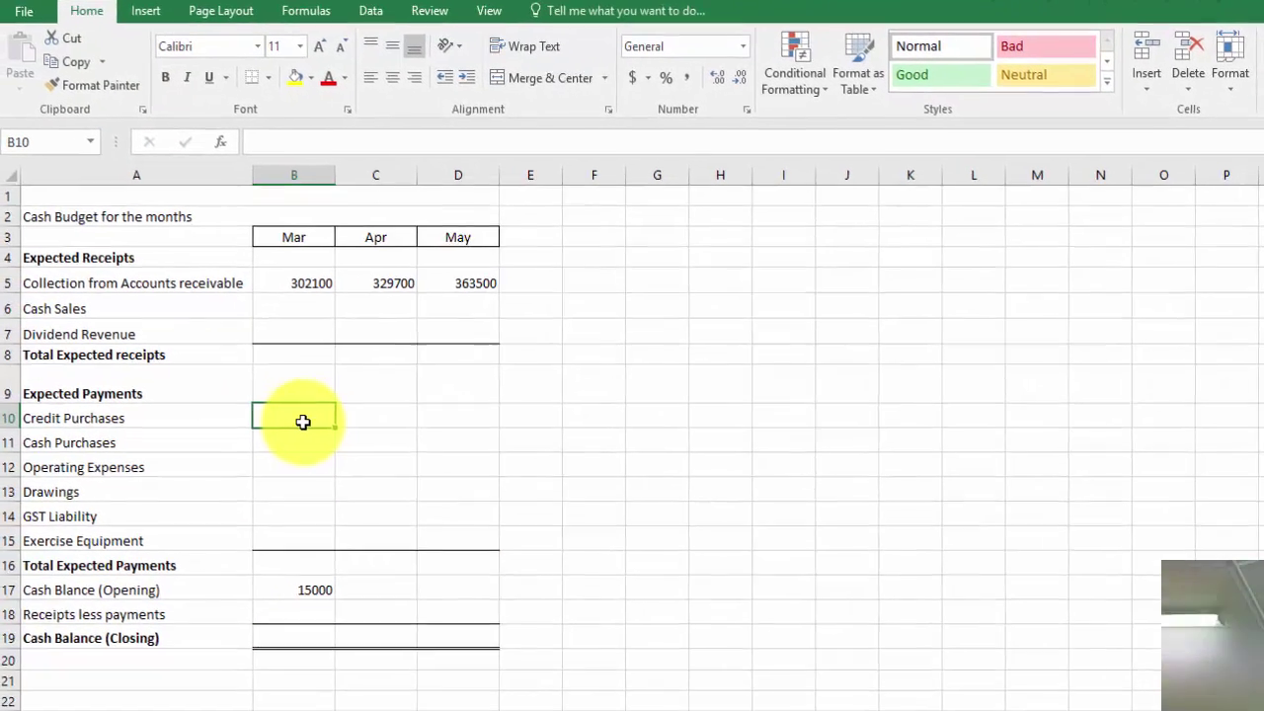
{"action": "type", "text": "99"}
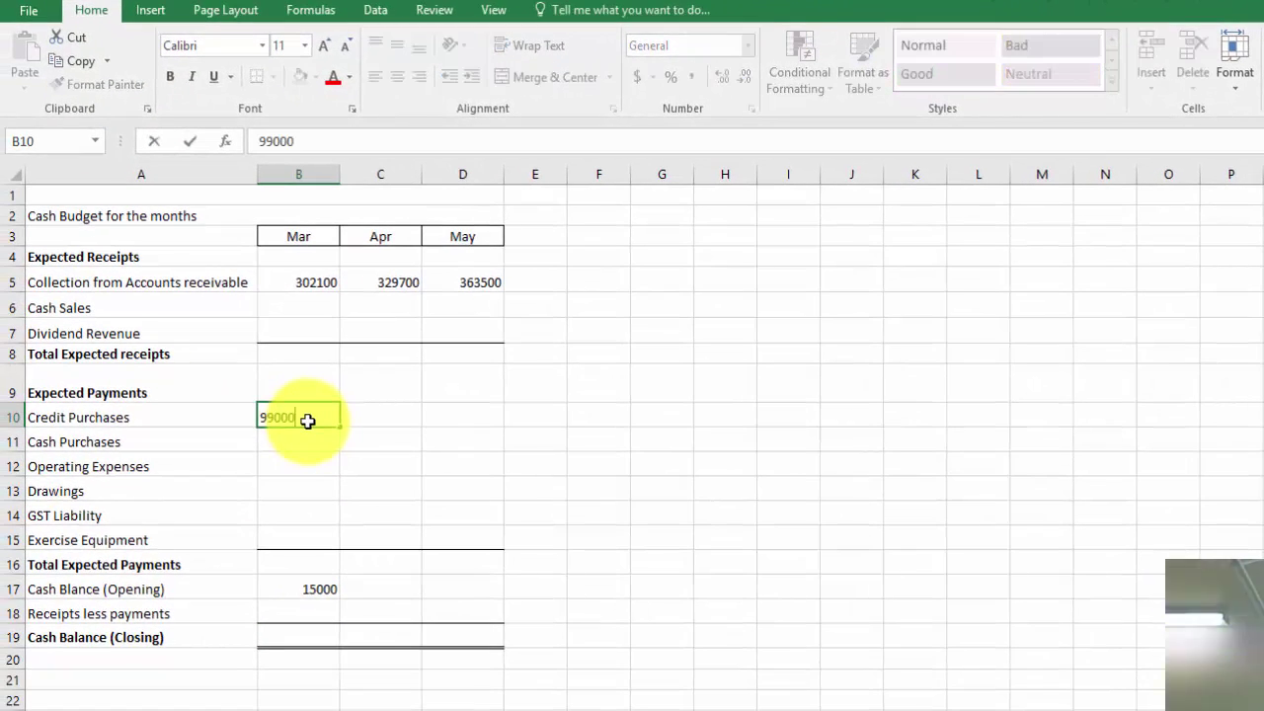
{"action": "type", "text": "000"}
{"action": "key", "text": "Tab"}
{"action": "type", "text": "10"}
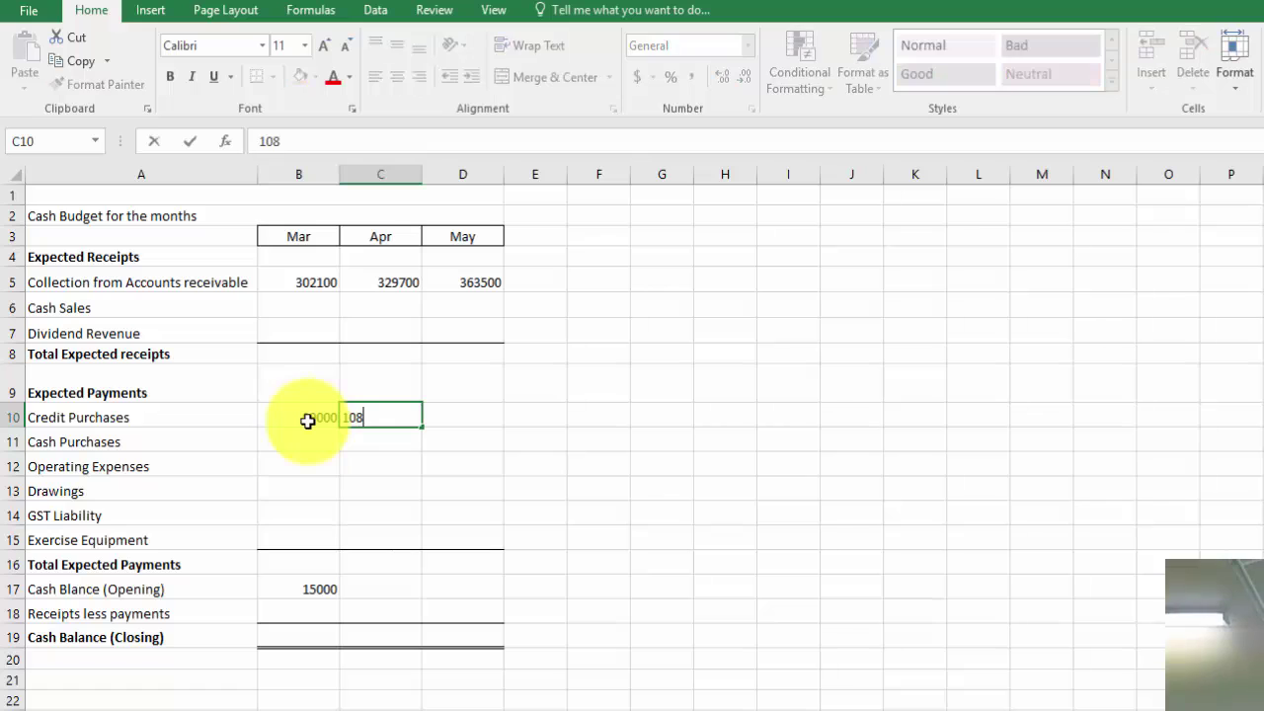
{"action": "type", "text": "8000"}
{"action": "key", "text": "Tab"}
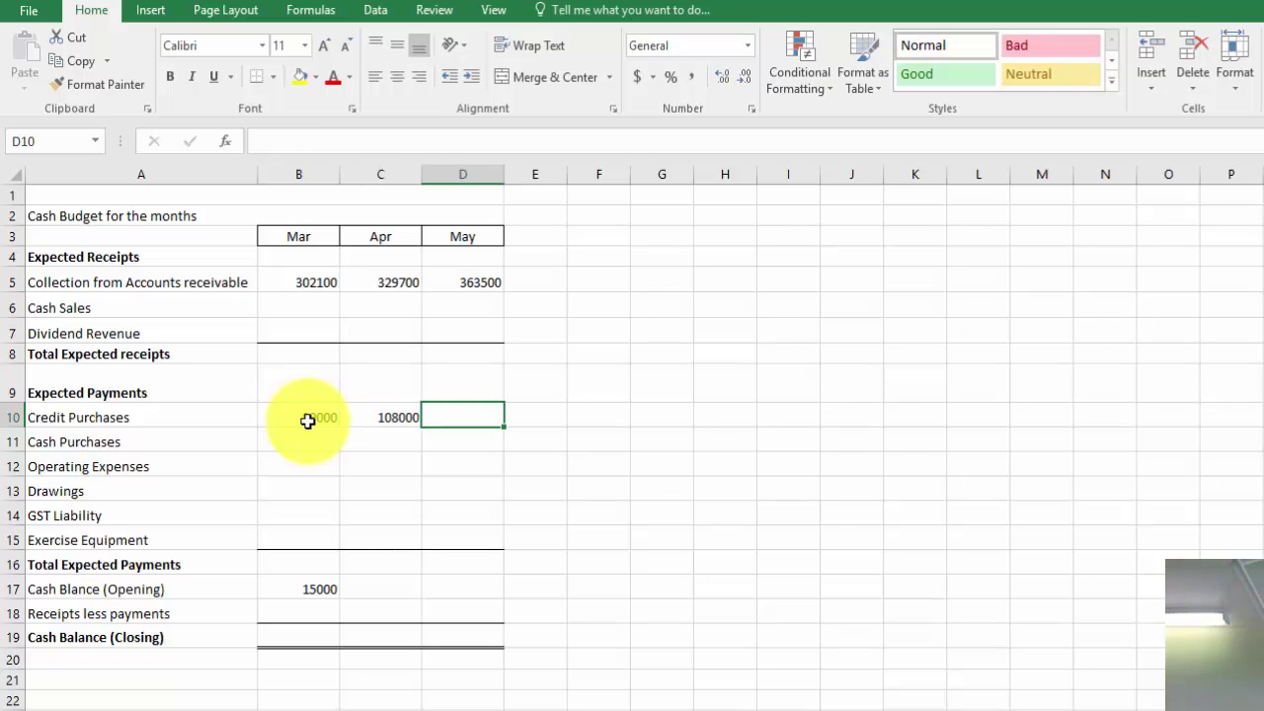
{"action": "type", "text": "1"}
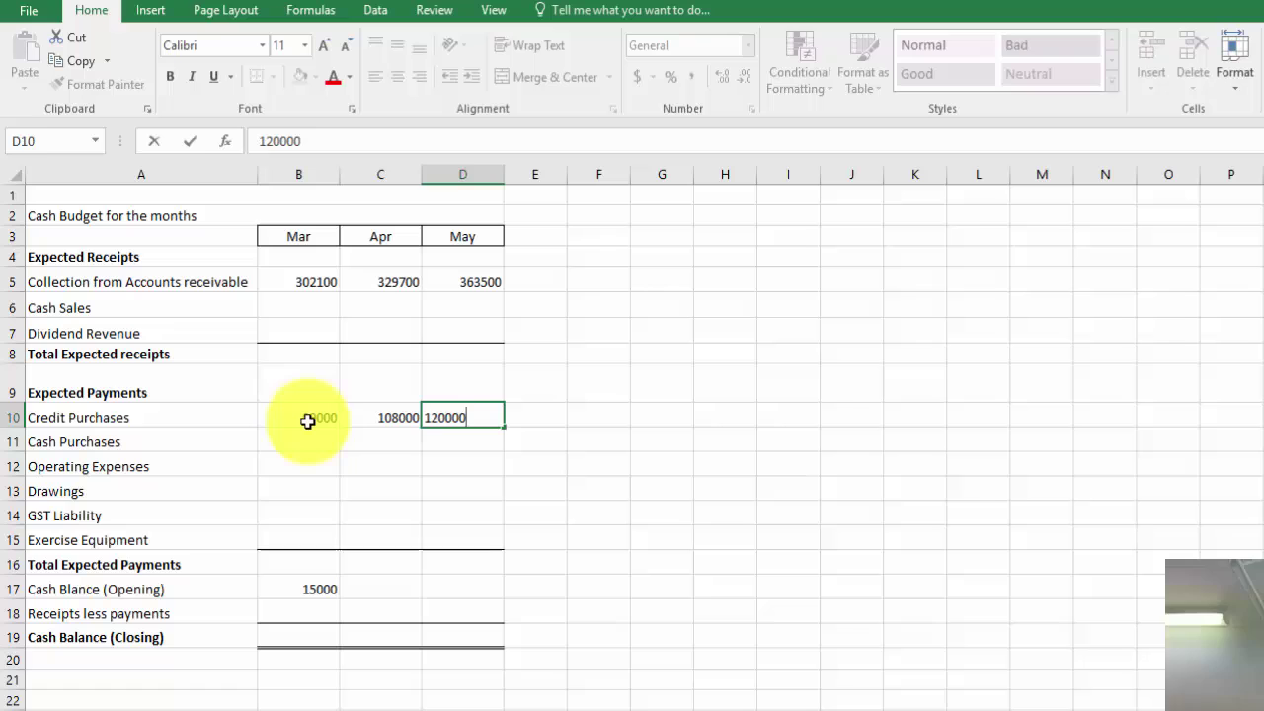
{"action": "type", "text": "20 000"}
{"action": "key", "text": "Return"}
{"action": "key", "text": "alt+Tab"}
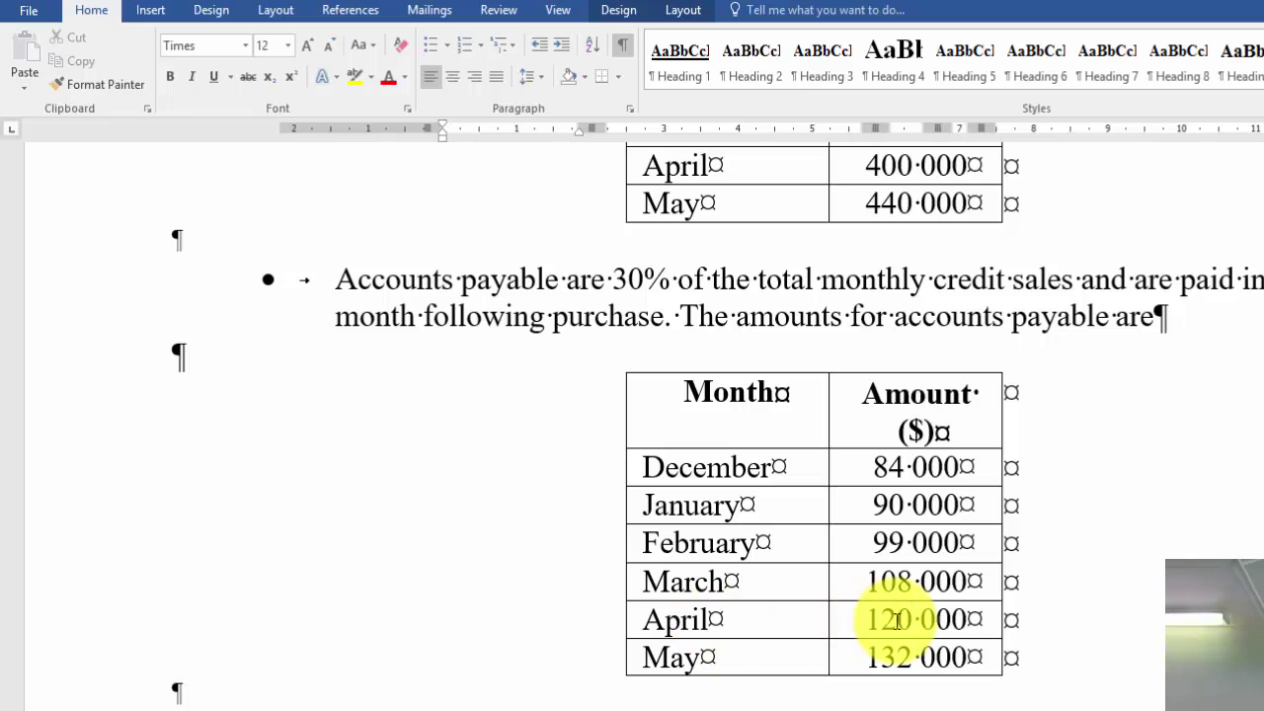
{"action": "key", "text": "alt+Tab"}
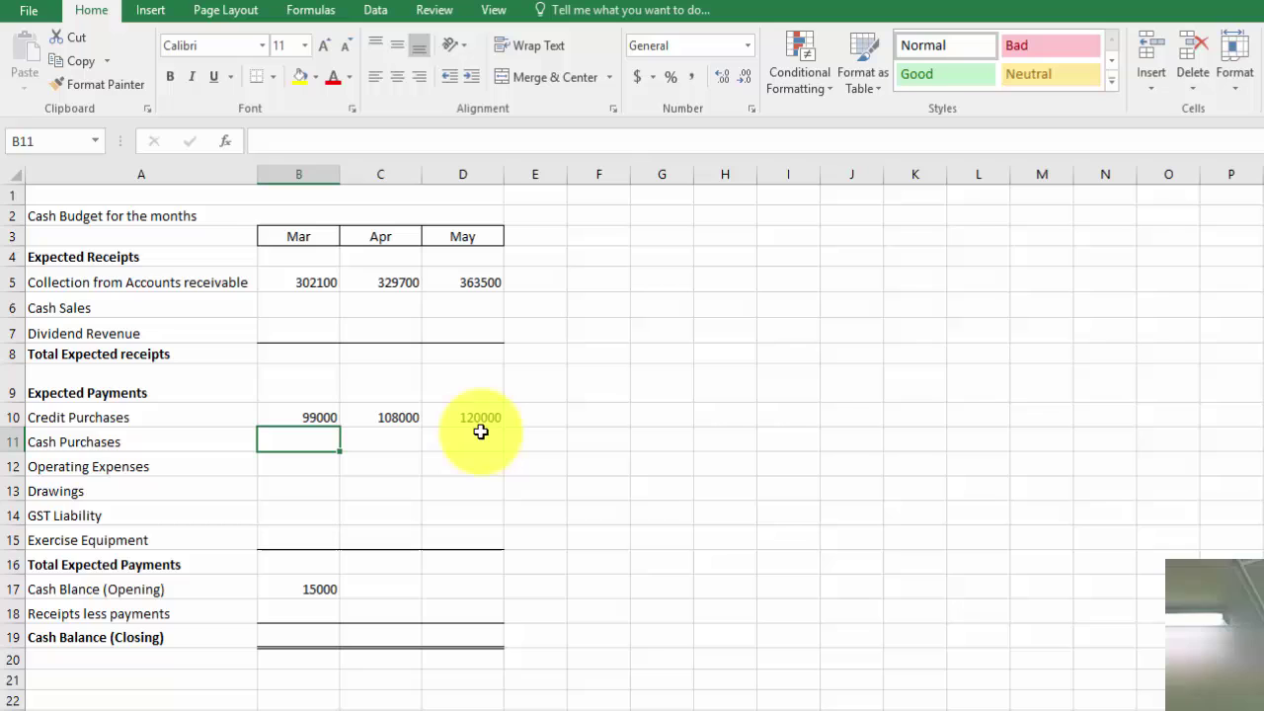
- Find the other estimates table in the Word document and enter cash sales of 125000 for March and 170000 for April in B6:C6 in Excel
{"action": "key", "text": "alt+Tab"}
{"action": "scroll", "coordinate": [709, 541], "scroll_direction": "down", "scroll_amount": 10}
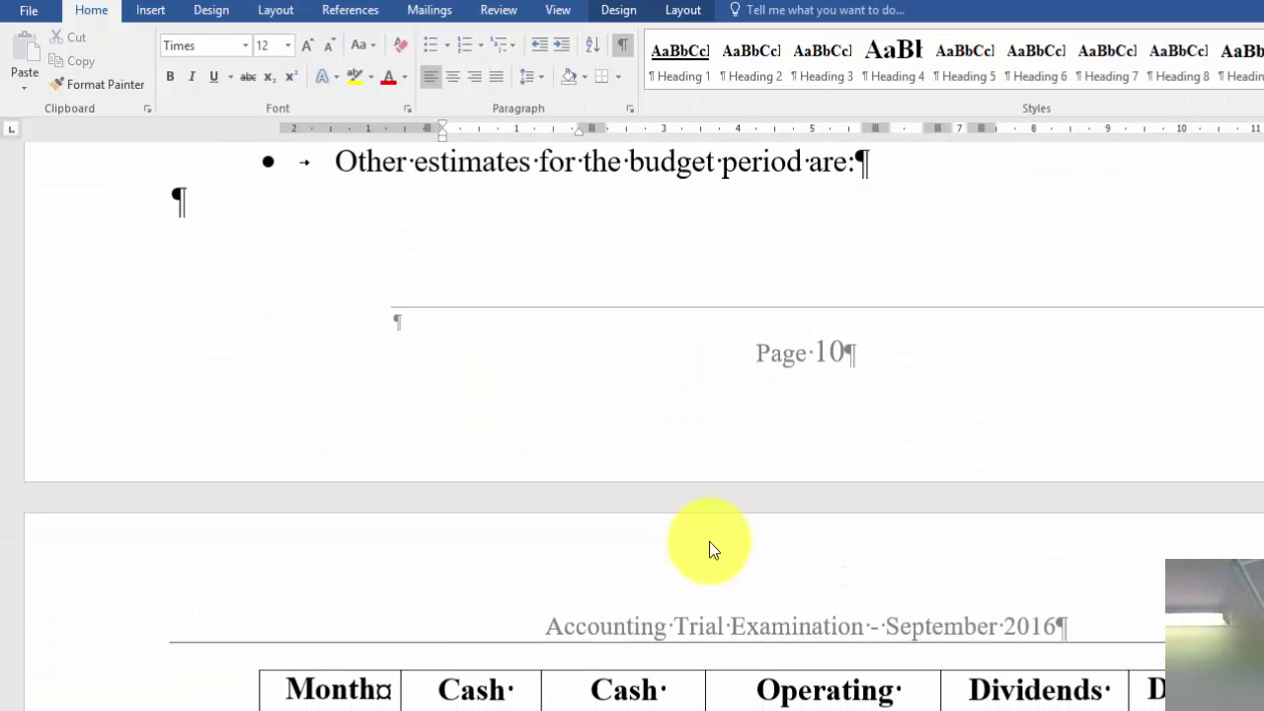
{"action": "scroll", "coordinate": [709, 541], "scroll_direction": "down", "scroll_amount": 8}
{"action": "scroll", "coordinate": [710, 541], "scroll_direction": "down", "scroll_amount": 1}
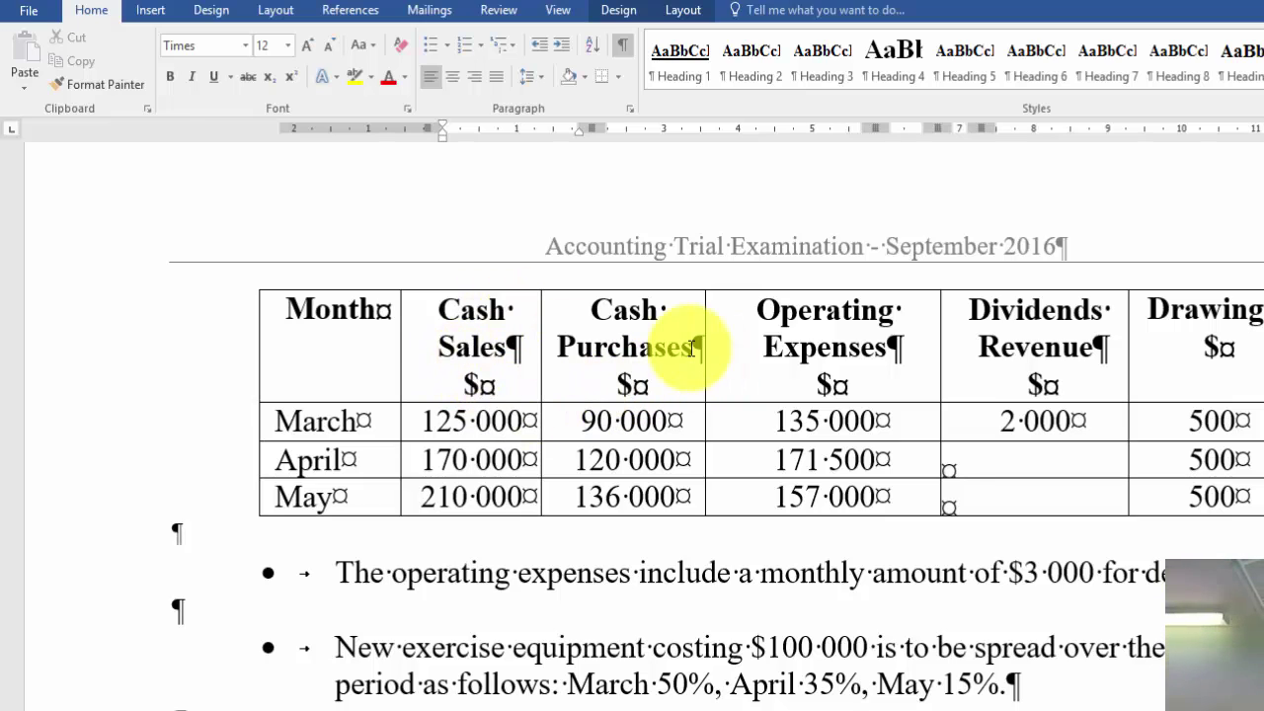
{"action": "key", "text": "alt+Tab"}
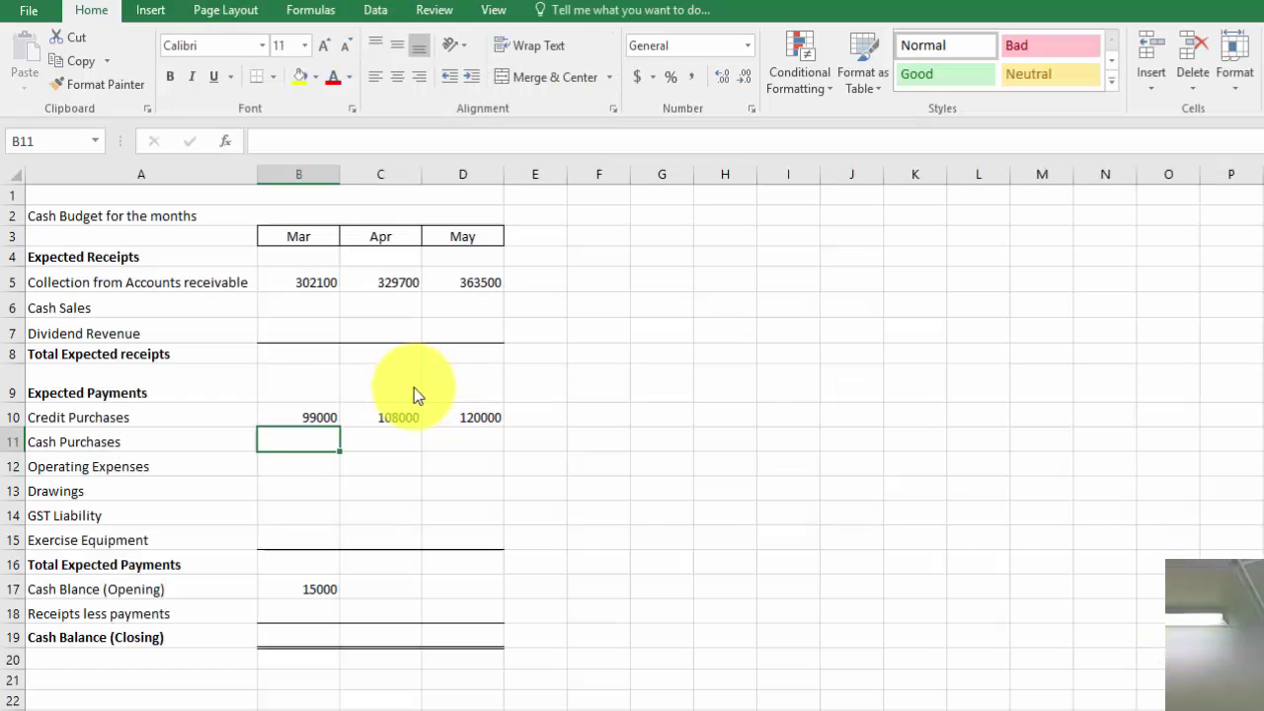
{"action": "left_click", "coordinate": [326, 307]}
{"action": "type", "text": "1"}
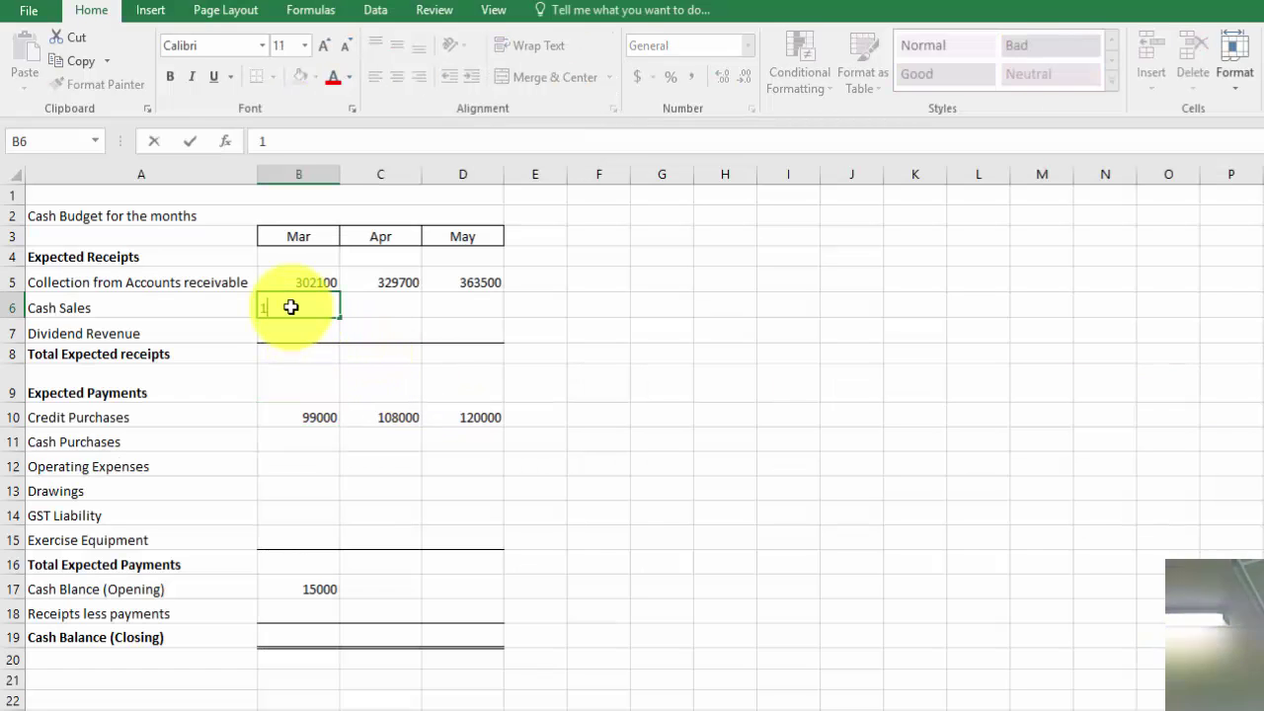
{"action": "type", "text": "25000"}
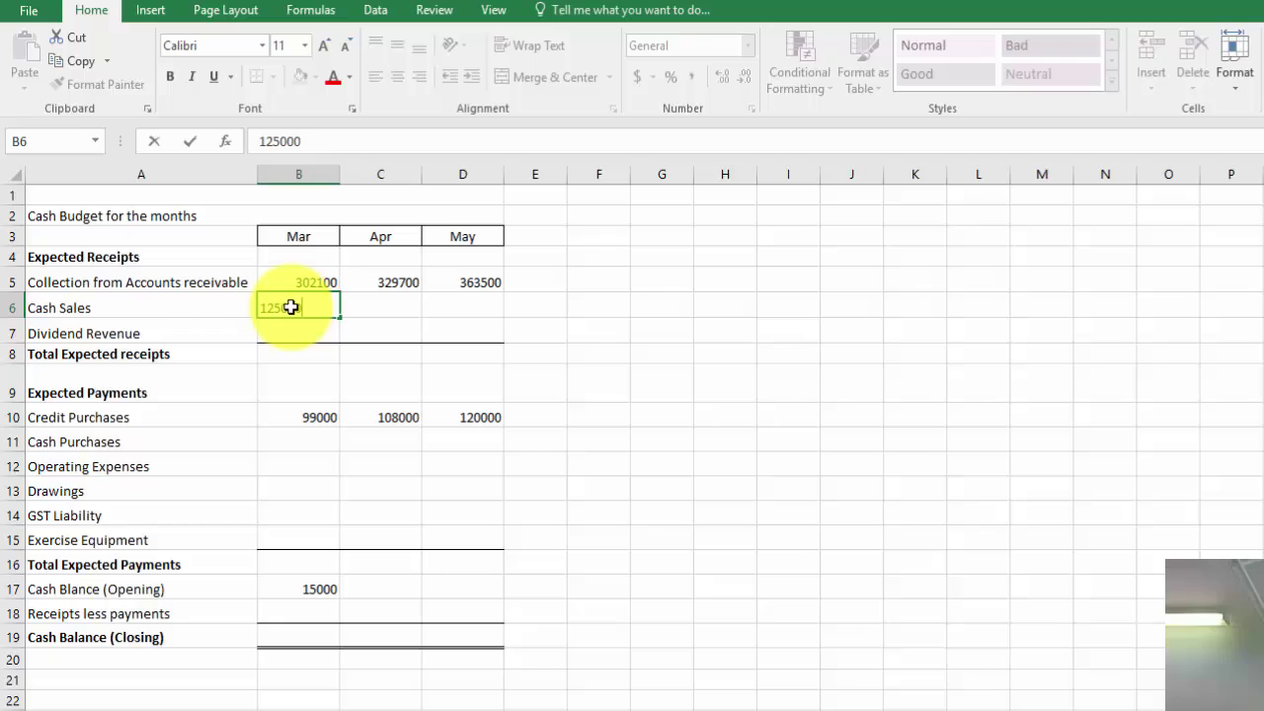
{"action": "key", "text": "Tab"}
{"action": "type", "text": "1"}
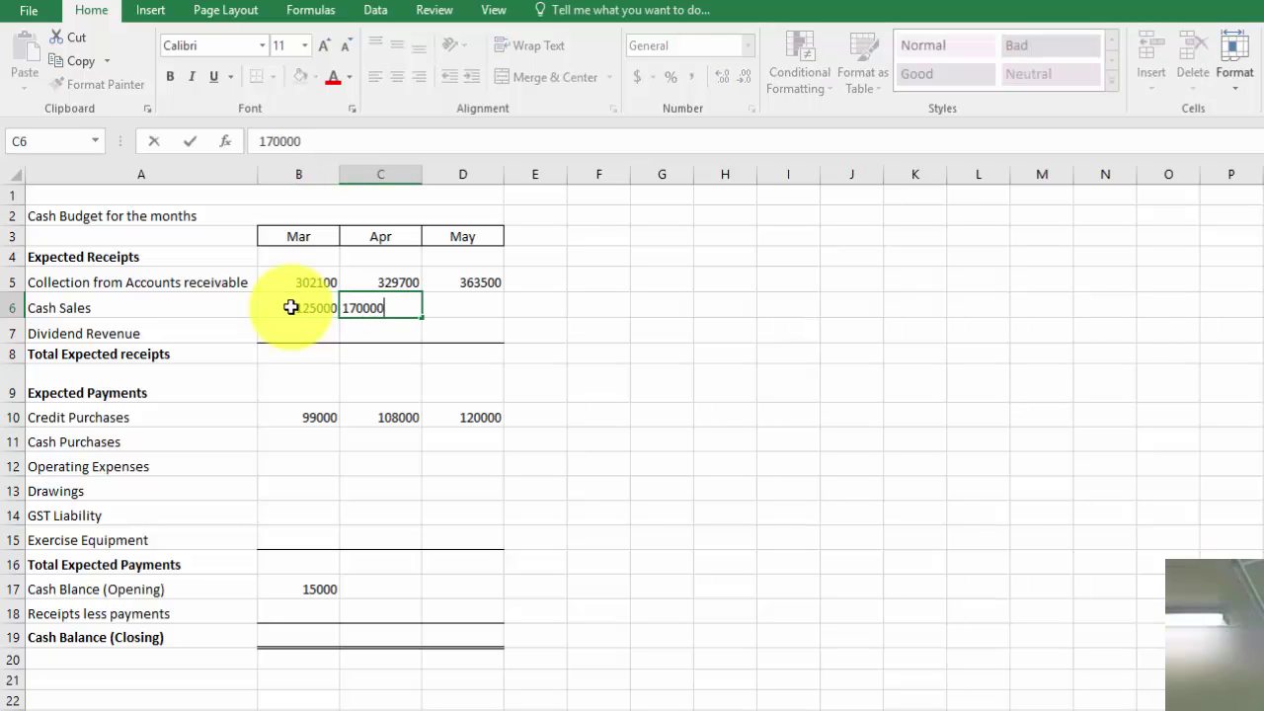
{"action": "type", "text": "70 000"}
{"action": "key", "text": "Tab"}
- Look up May's cash sales in the Word estimates table and enter 210000 in D6 of the cash budget
{"action": "key", "text": "alt+Tab"}
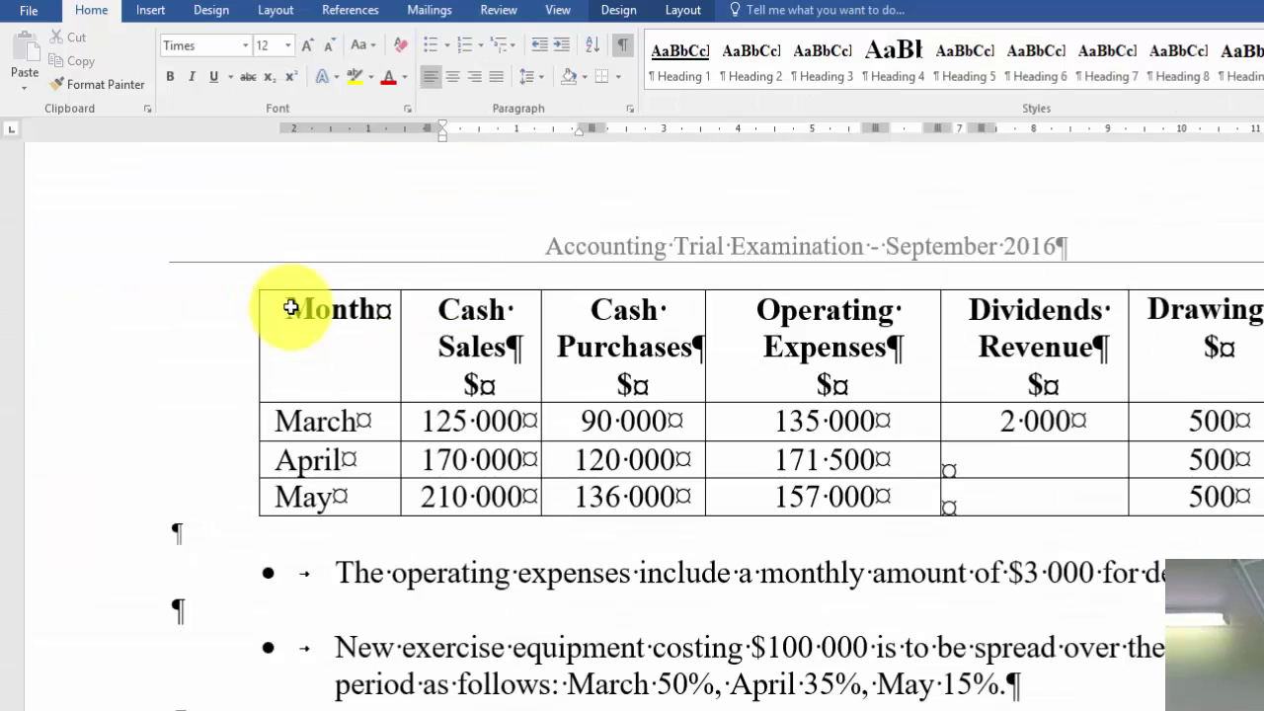
{"action": "key", "text": "alt+Tab"}
{"action": "type", "text": "21"}
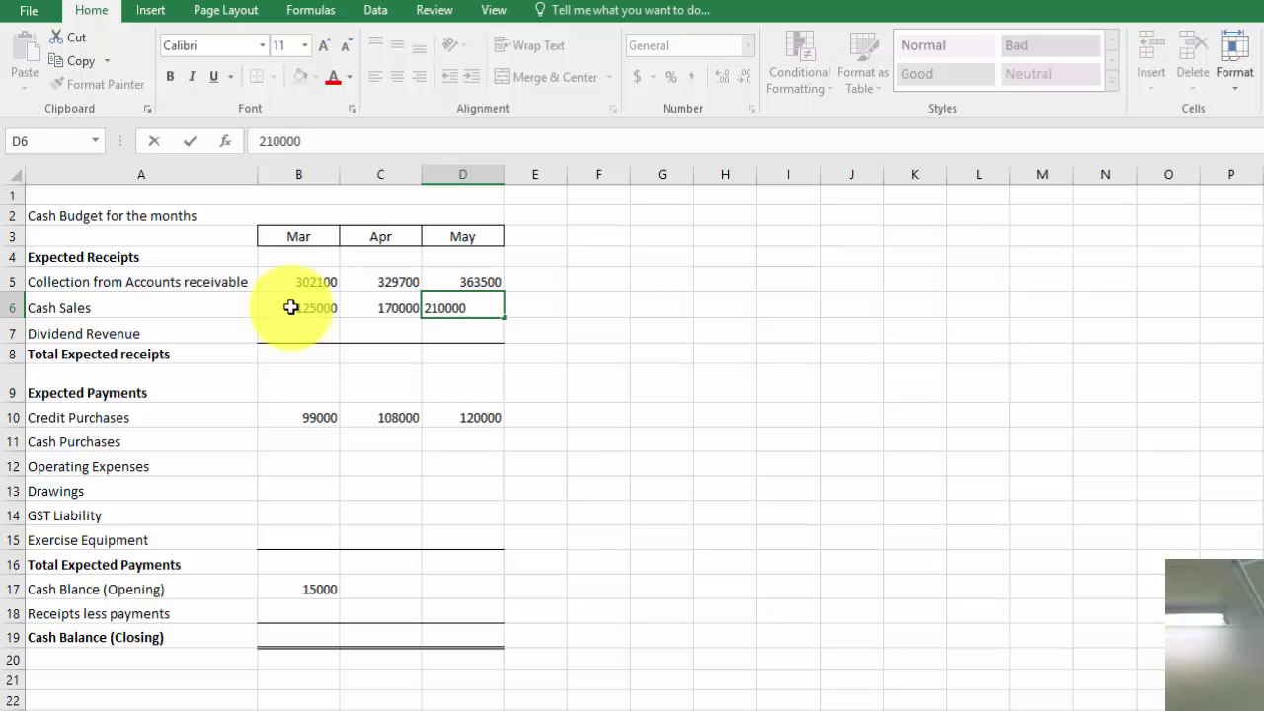
{"action": "key", "text": "Return"}
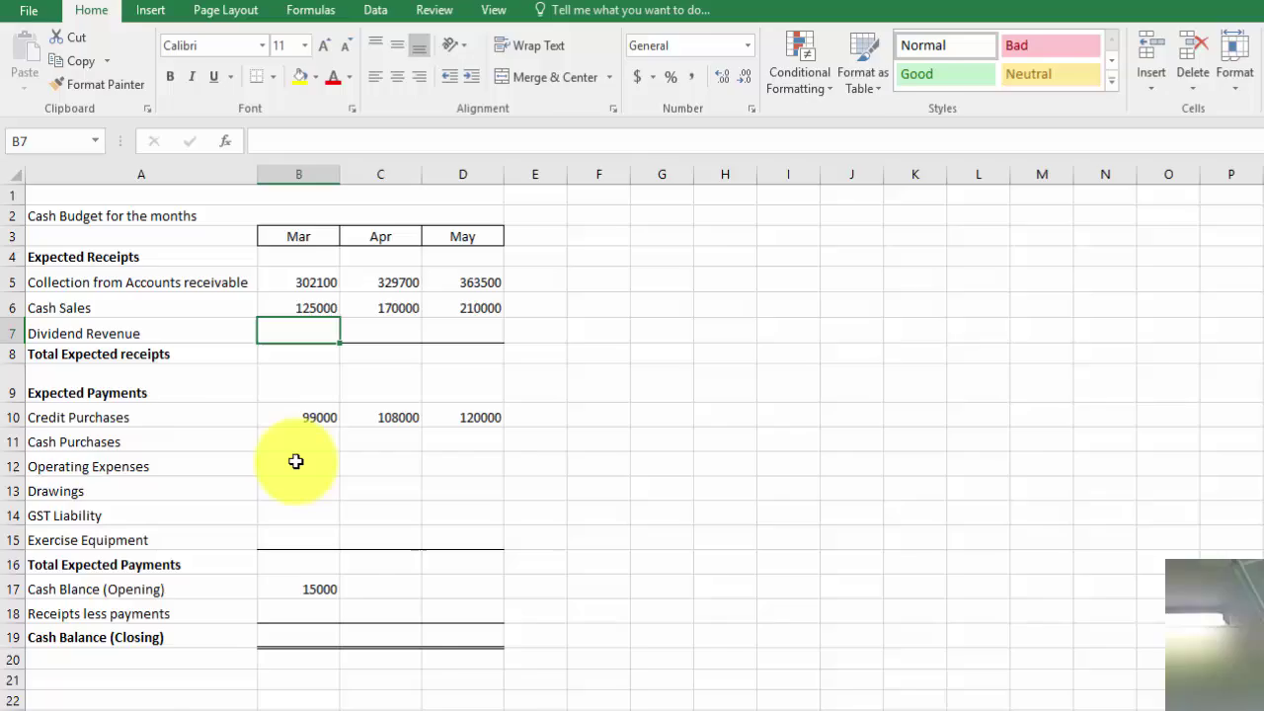
{"action": "key", "text": "alt+Tab"}
{"action": "key", "text": "alt+Tab"}
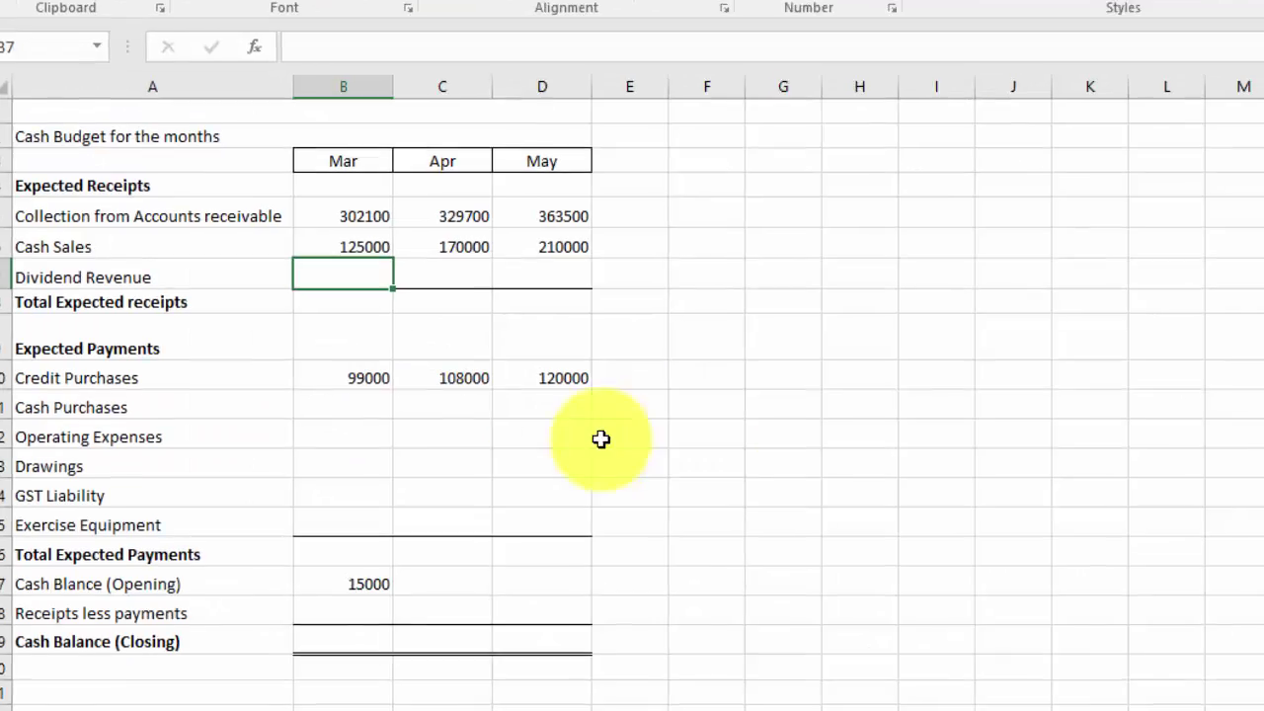
- Enter cash purchases of 90000, 120000 and 136000 in B11:D11, checking the May figure in the Word estimates table
{"action": "left_click", "coordinate": [362, 407]}
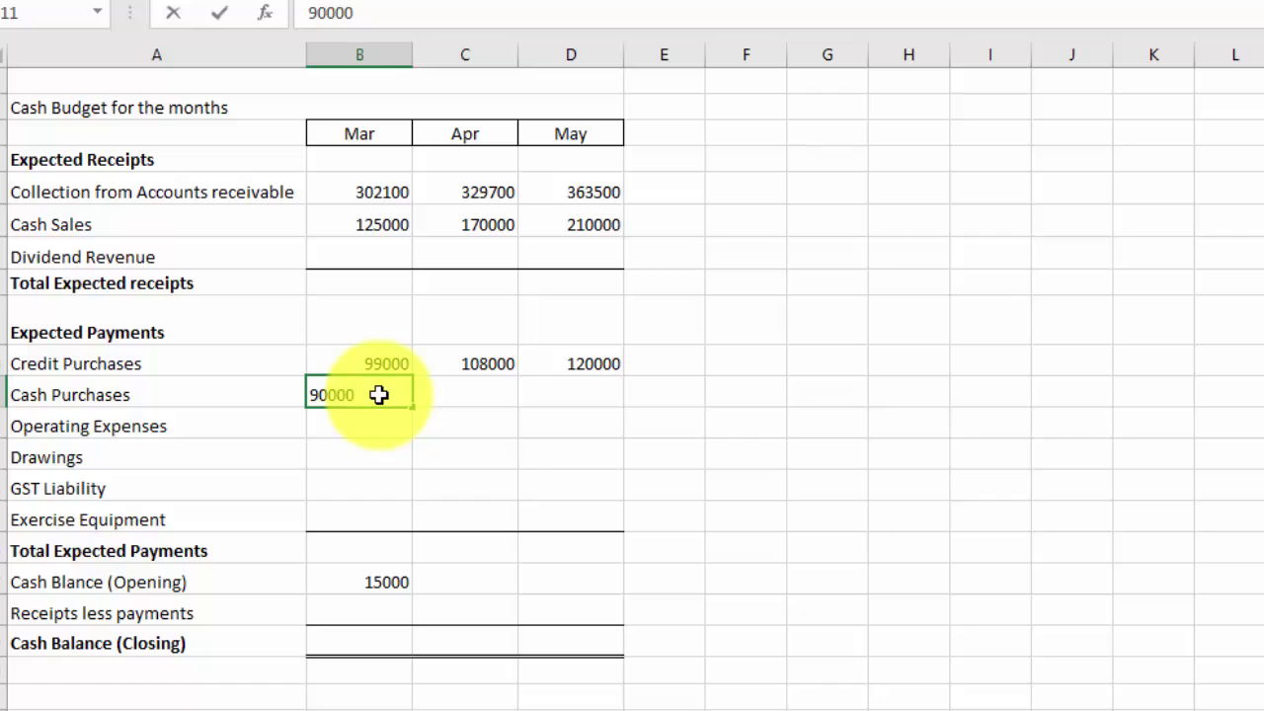
{"action": "key", "text": "Tab"}
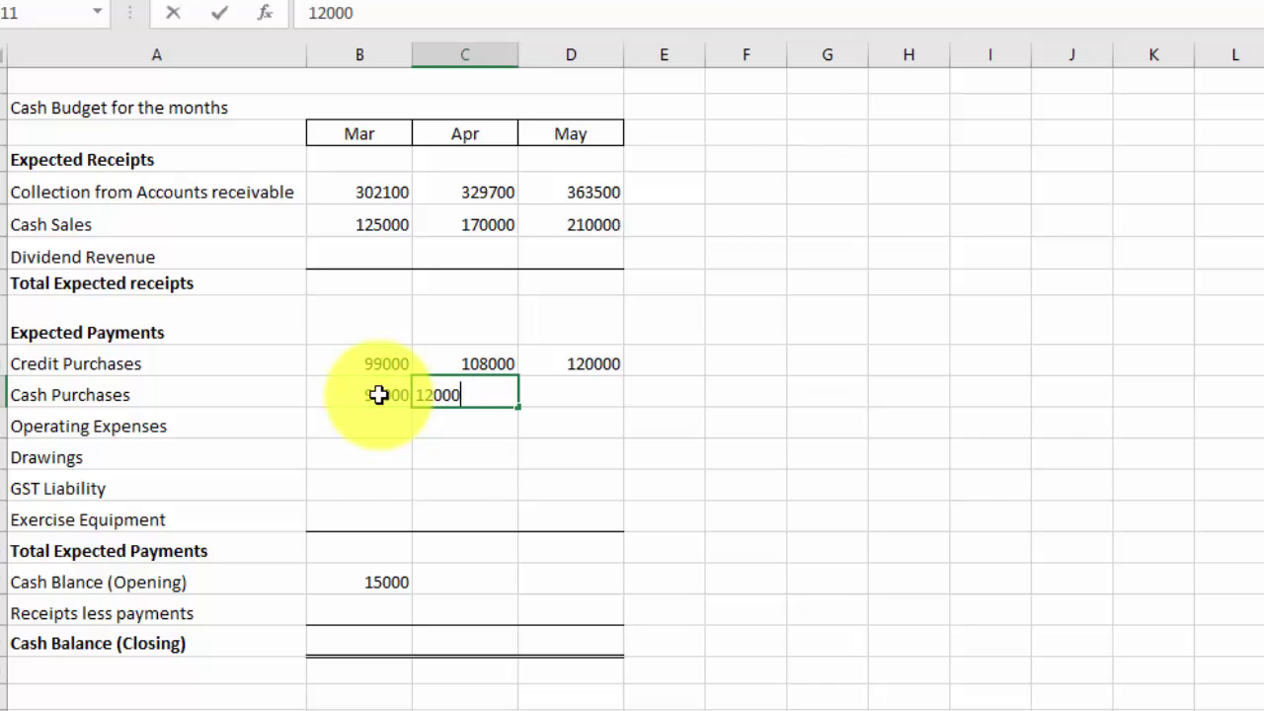
{"action": "key", "text": "Tab"}
{"action": "key", "text": "alt+Tab"}
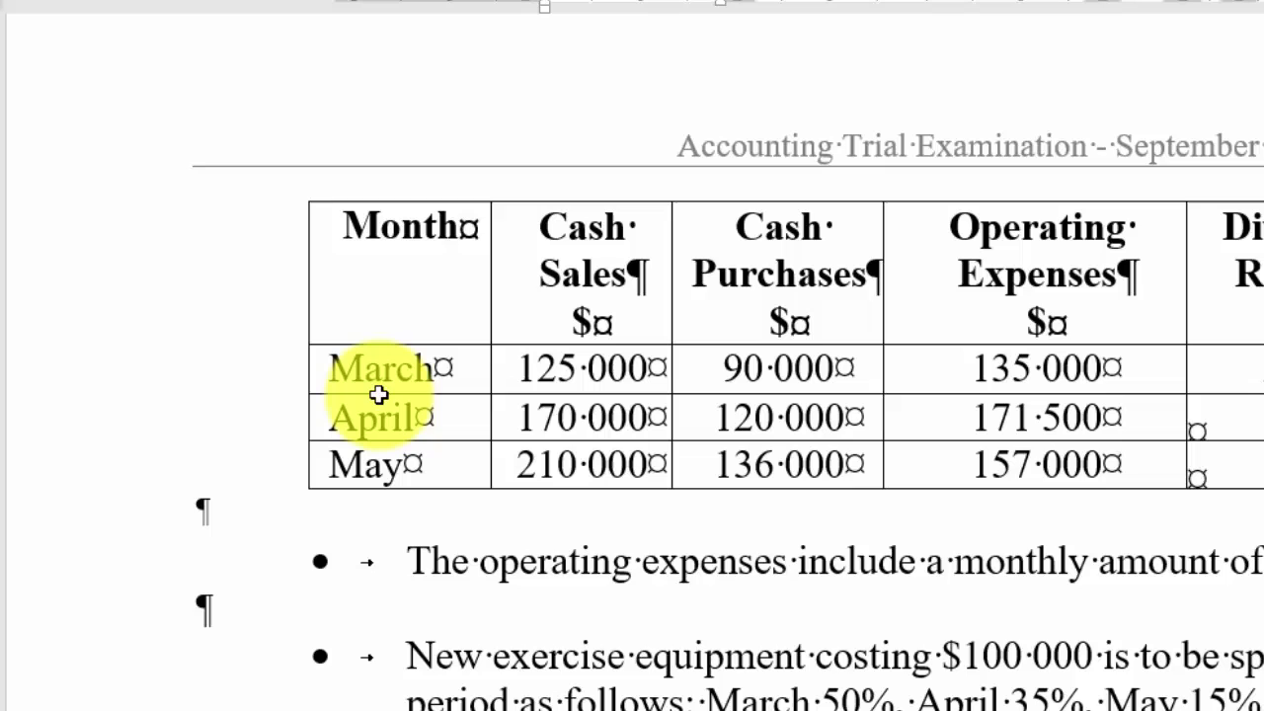
{"action": "key", "text": "alt+Tab"}
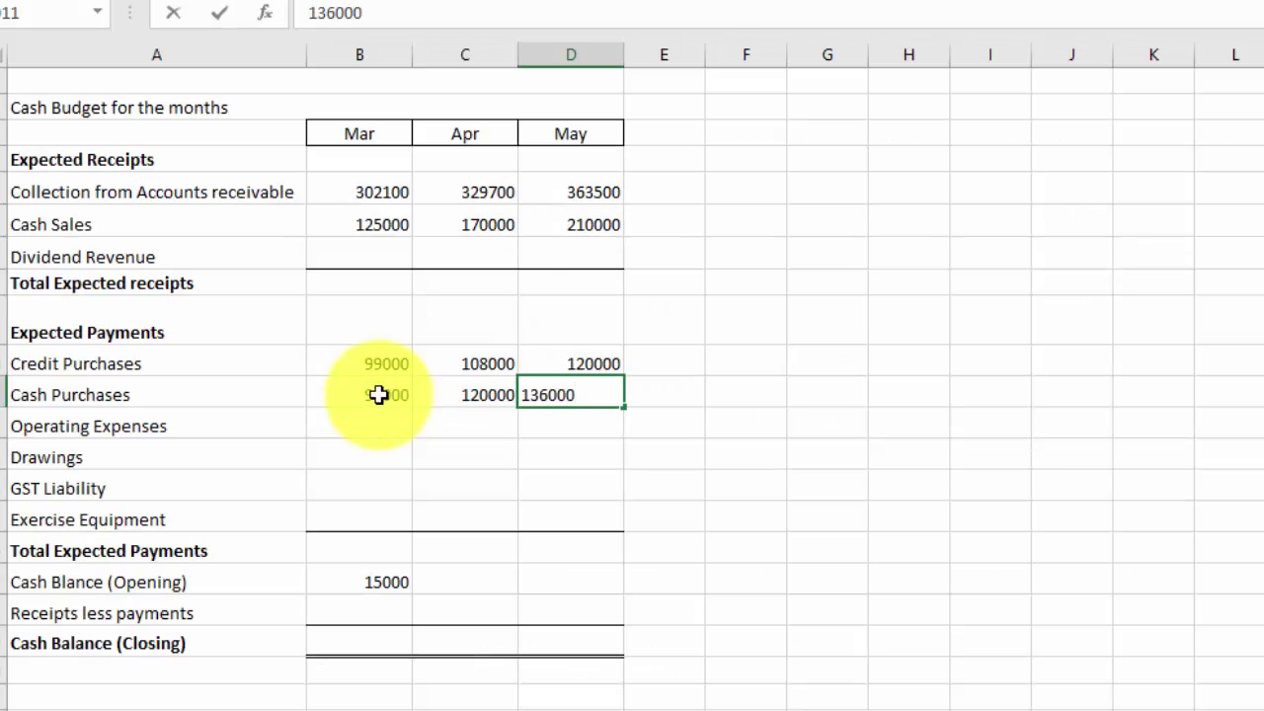
{"action": "key", "text": "Return"}
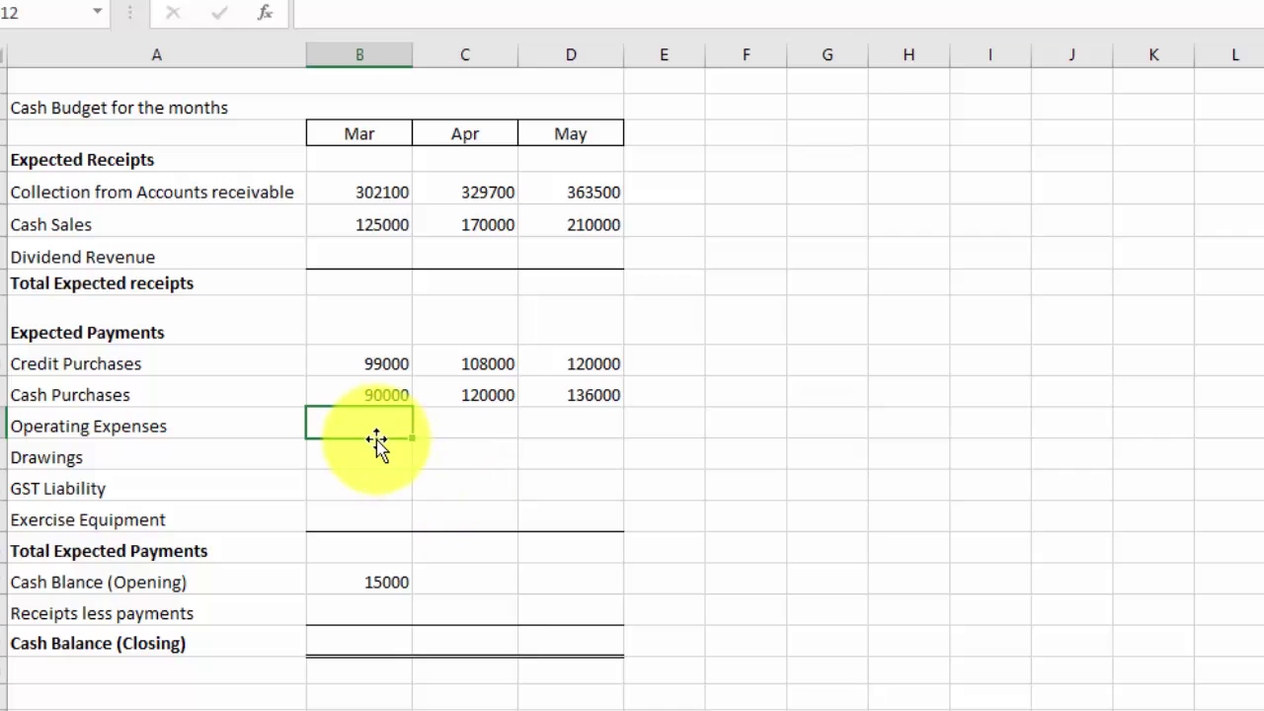
- Look up operating expenses in Word and enter them less 3000 monthly depreciation in Excel's B12:D12 as 132000, 158500 and 154000
{"action": "key", "text": "alt+Tab"}
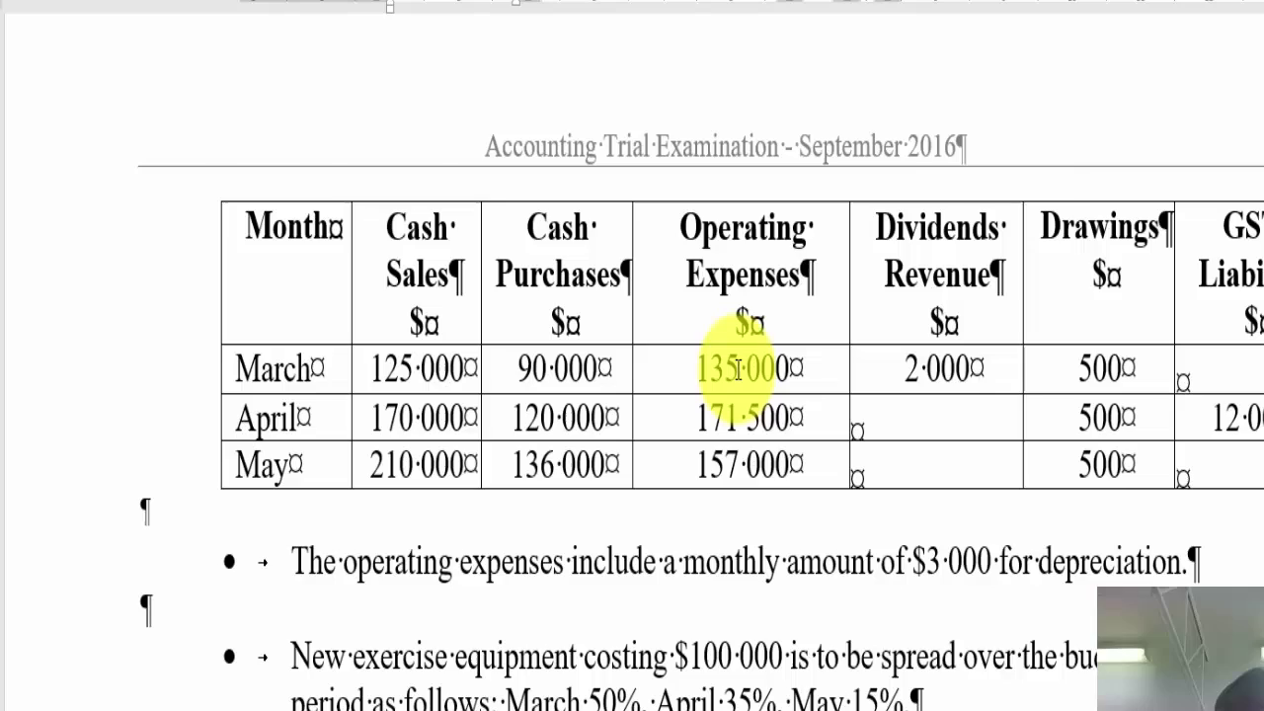
{"action": "key", "text": "alt+Tab"}
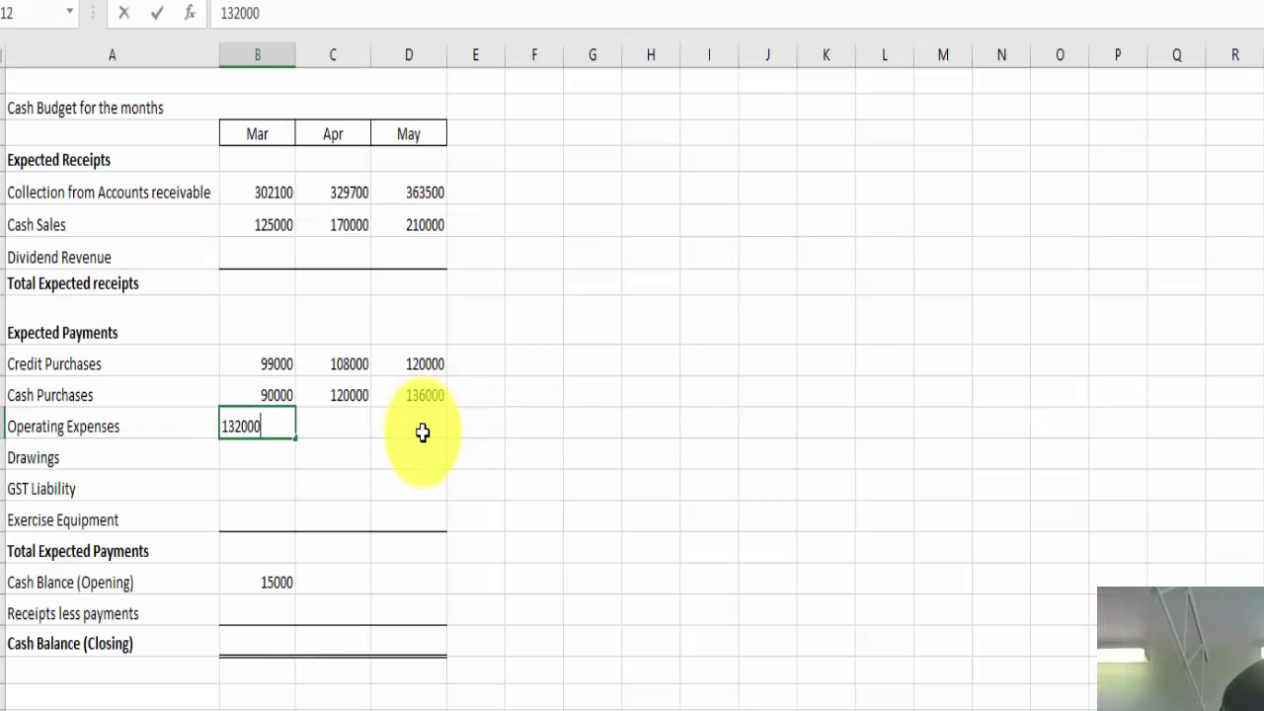
{"action": "key", "text": "Tab"}
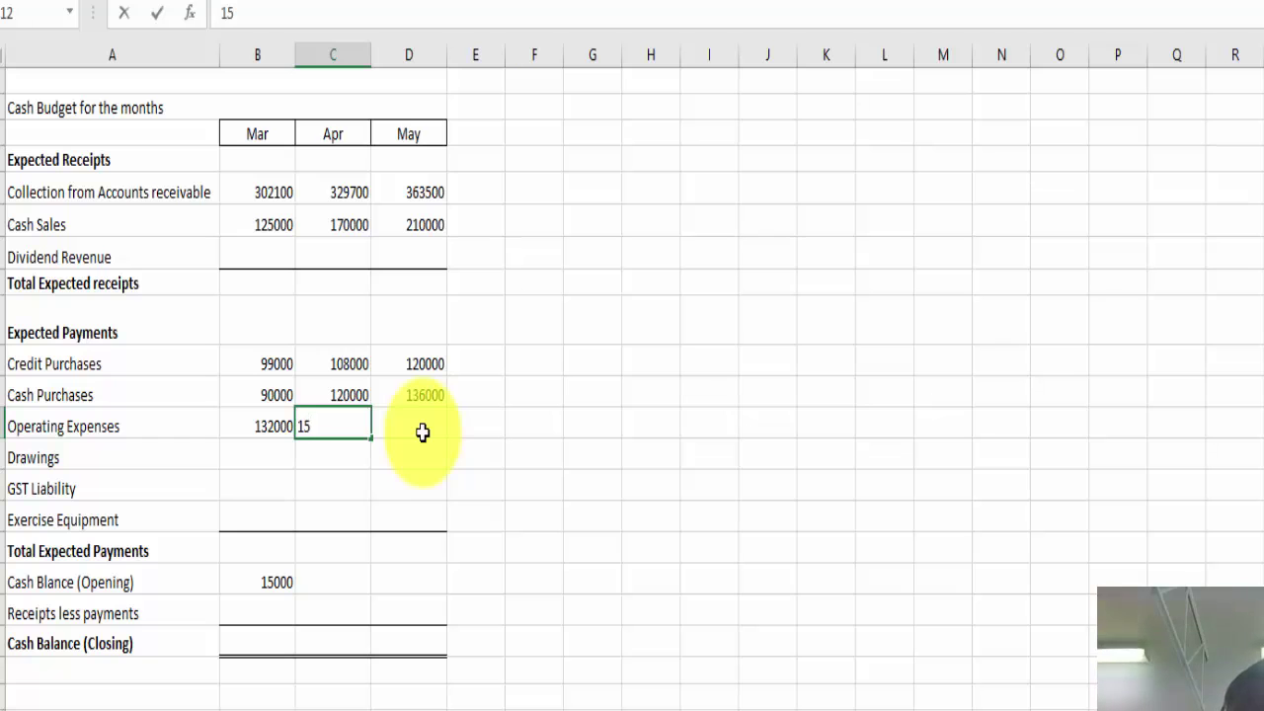
{"action": "key", "text": "Tab"}
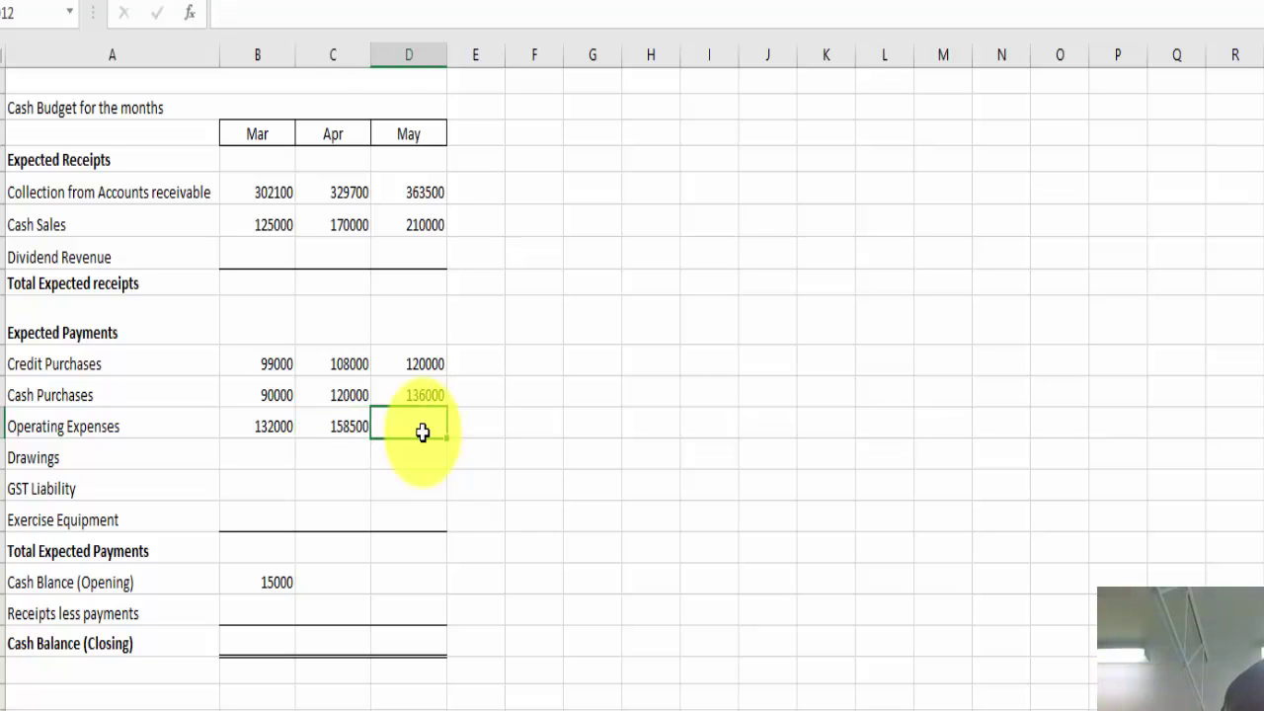
{"action": "key", "text": "alt+Tab"}
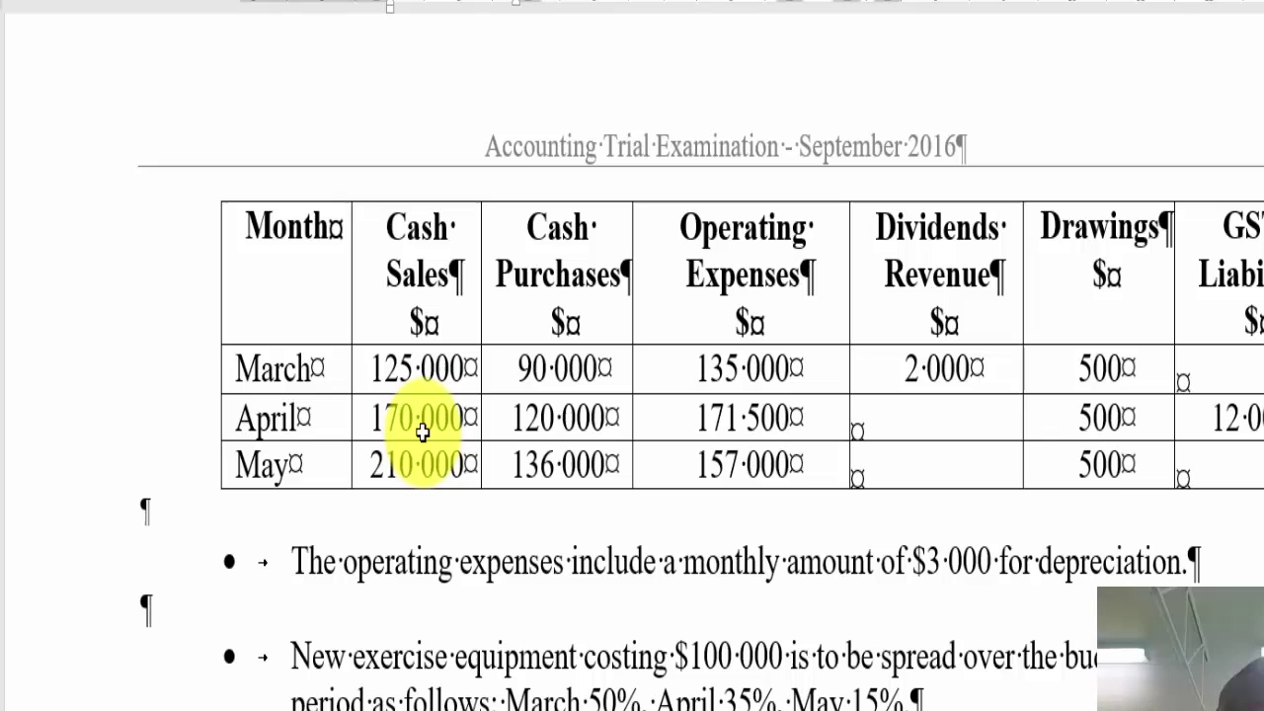
{"action": "key", "text": "alt+Tab"}
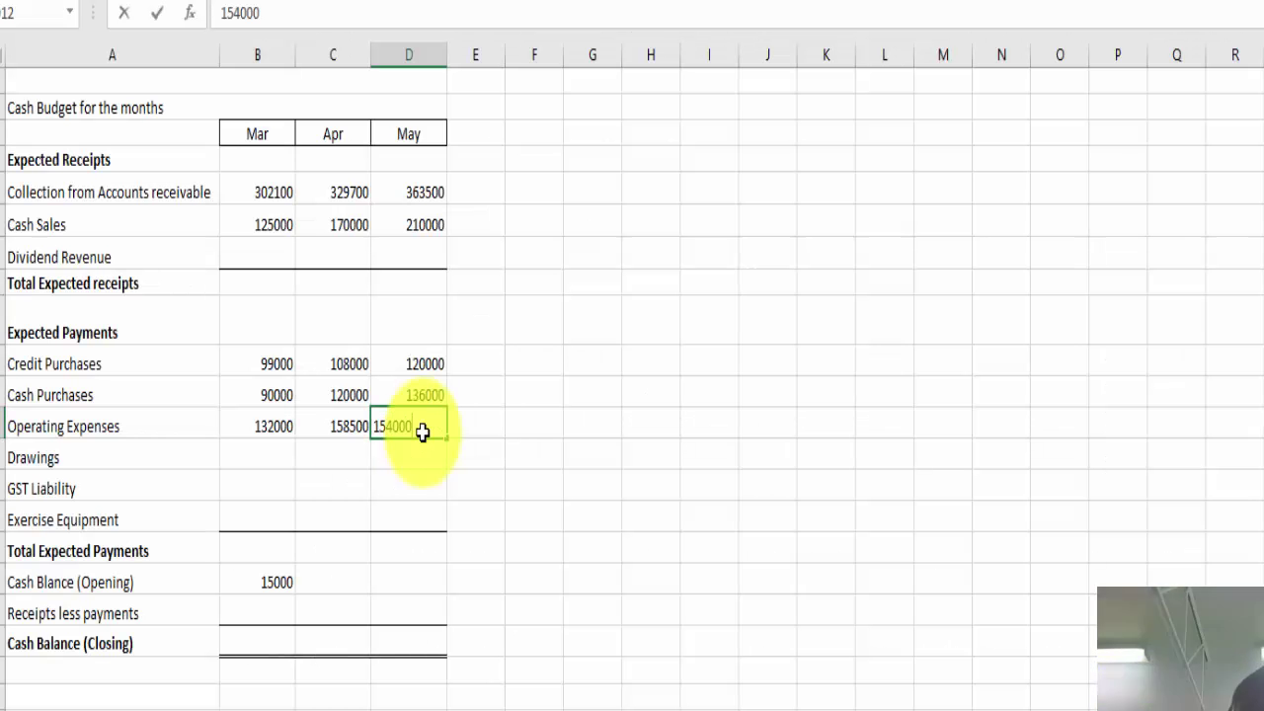
- Correct April's operating expenses in C12 to 168500
{"action": "left_click", "coordinate": [350, 427]}
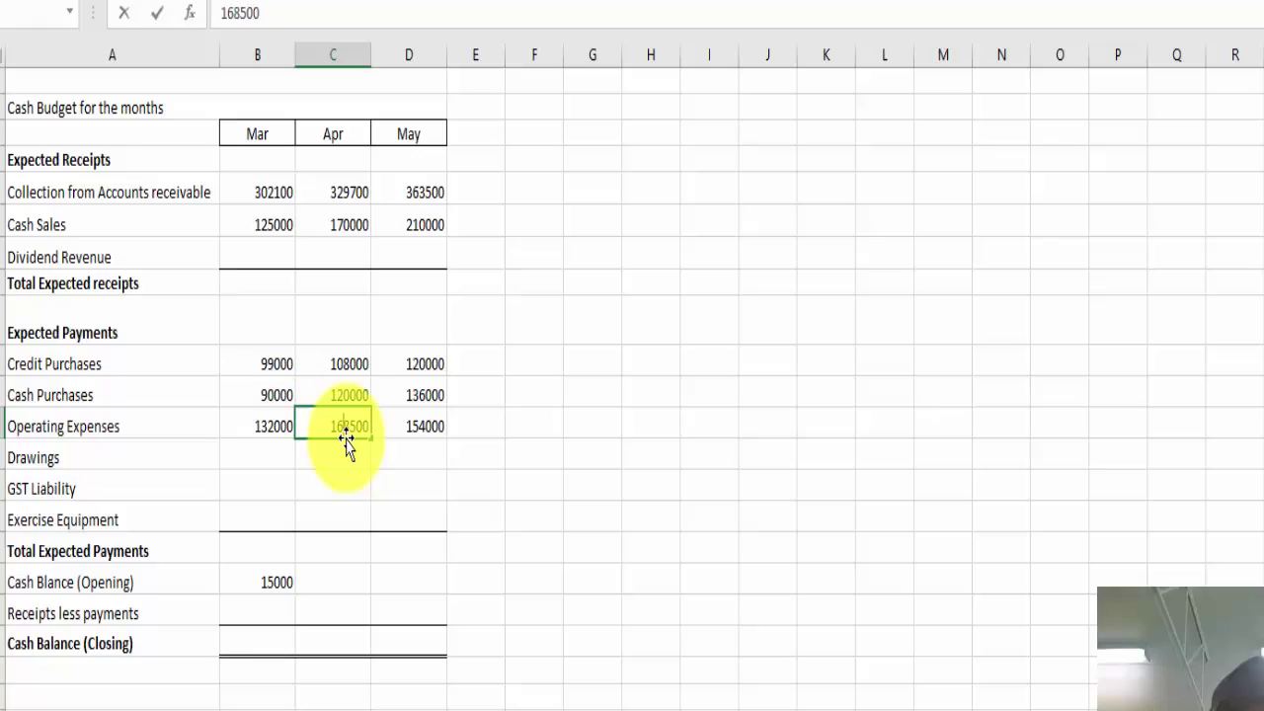
{"action": "type", "text": "168500"}
{"action": "key", "text": "Return"}
- Look up the dividend revenue in the Word estimates table and enter 2000 for March in B7 in Excel
{"action": "key", "text": "alt+Tab"}
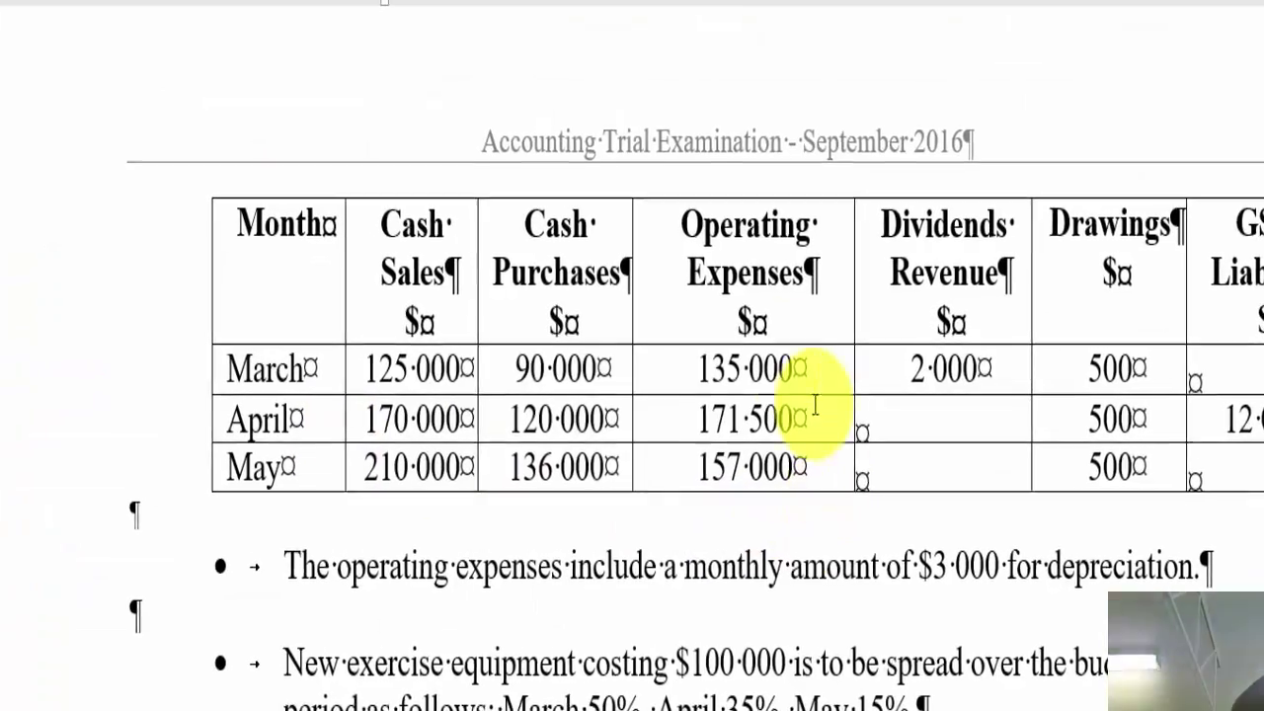
{"action": "key", "text": "alt+Tab"}
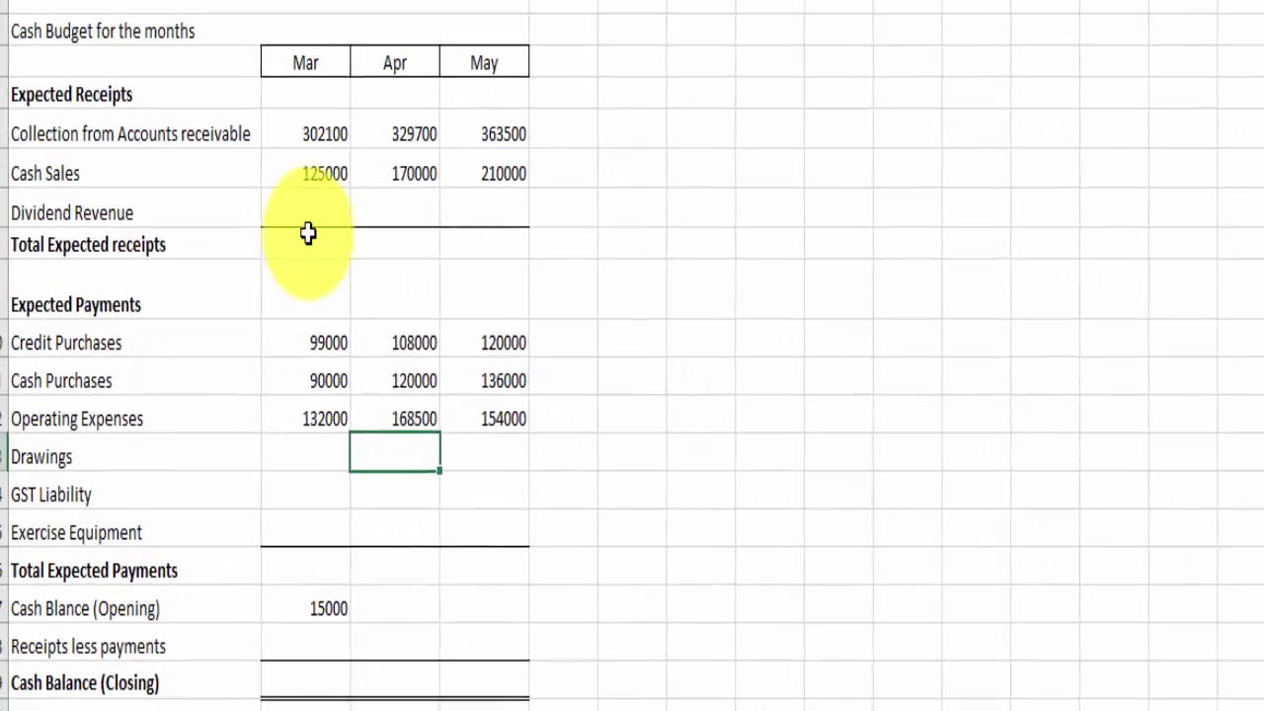
{"action": "left_click", "coordinate": [351, 198]}
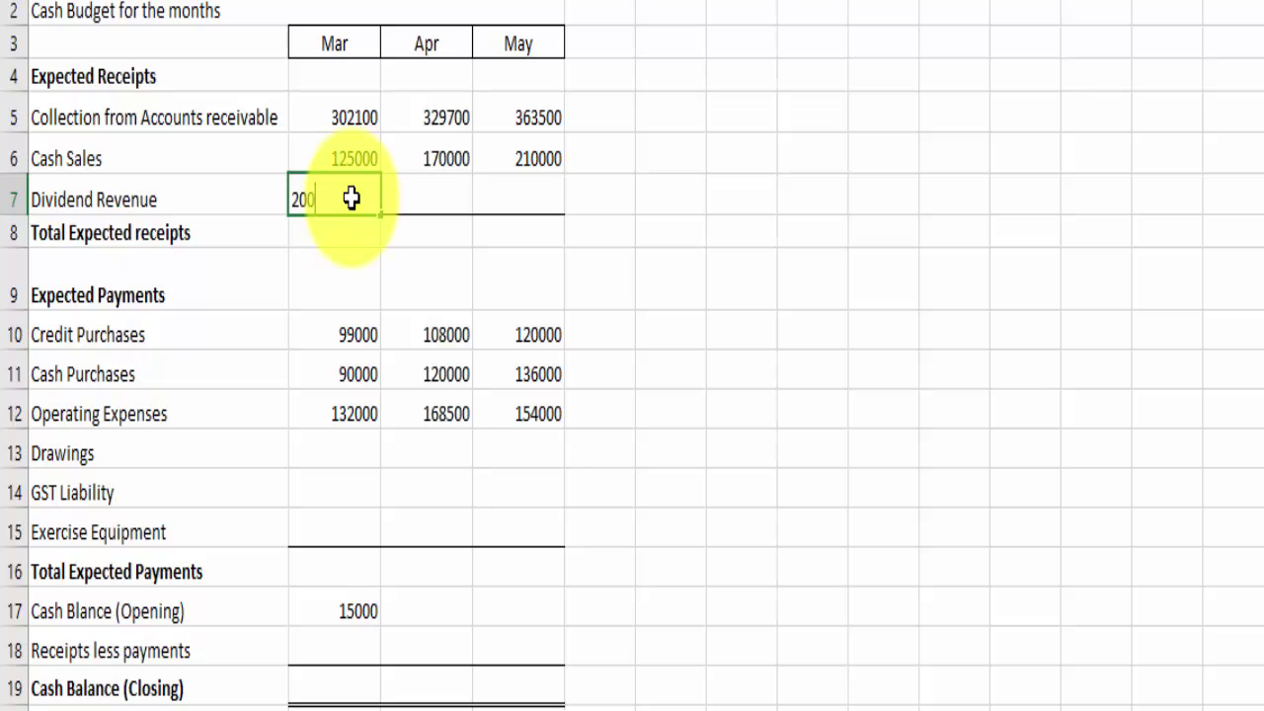
{"action": "type", "text": "2000"}
{"action": "key", "text": "Return"}
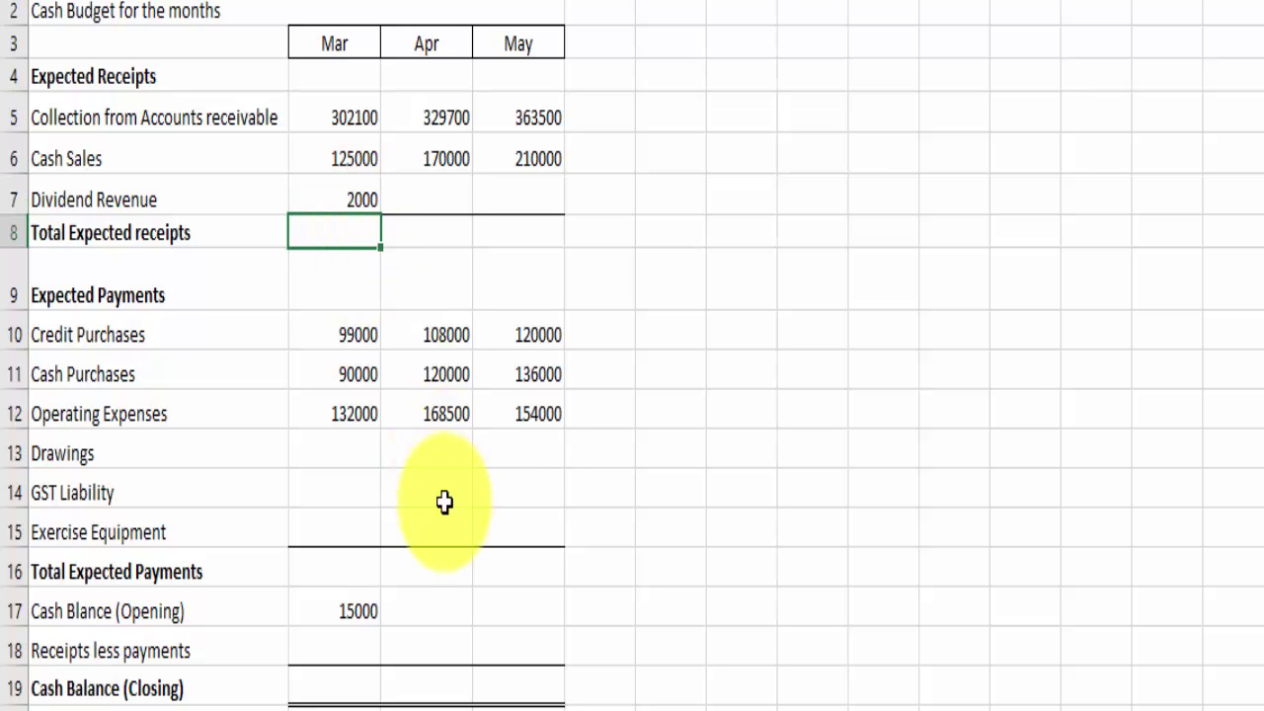
- Enter drawings of 500 for all three months in B13:D13 and a GST liability of 12000 for April in C14
{"action": "left_click", "coordinate": [351, 450]}
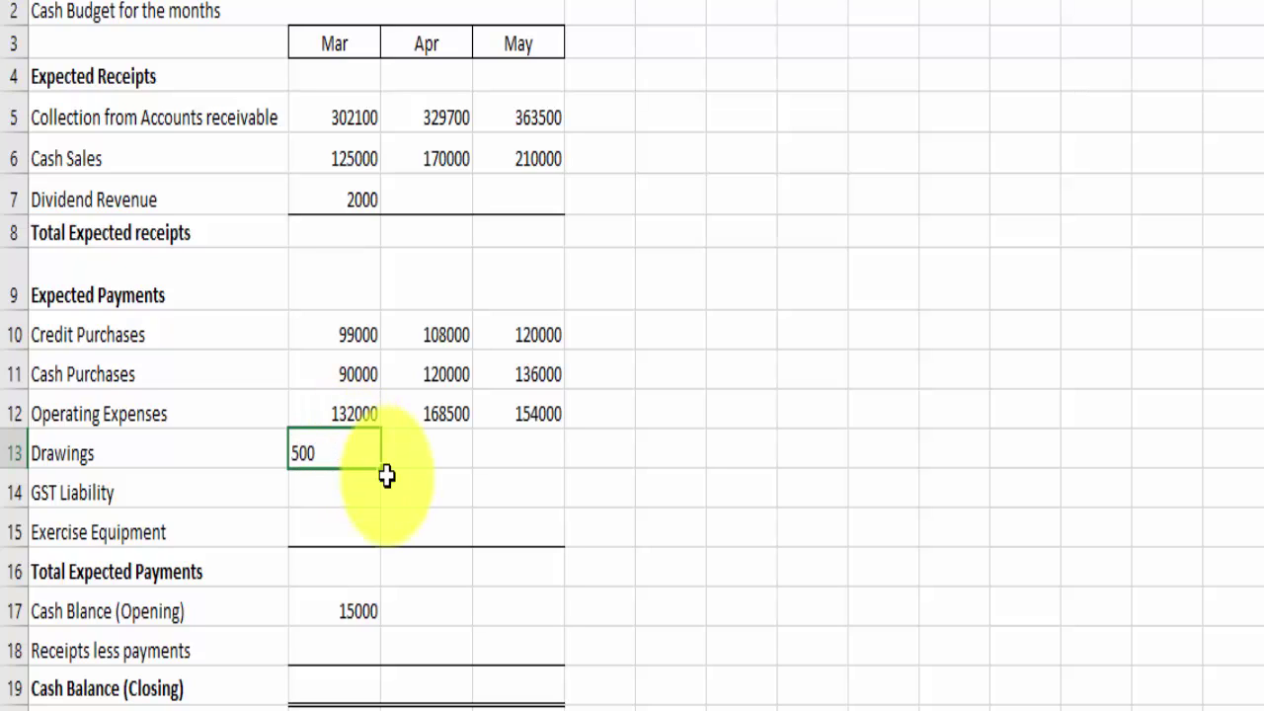
{"action": "left_click_drag", "start_coordinate": [383, 476], "coordinate": [555, 464]}
{"action": "left_click", "coordinate": [446, 499]}
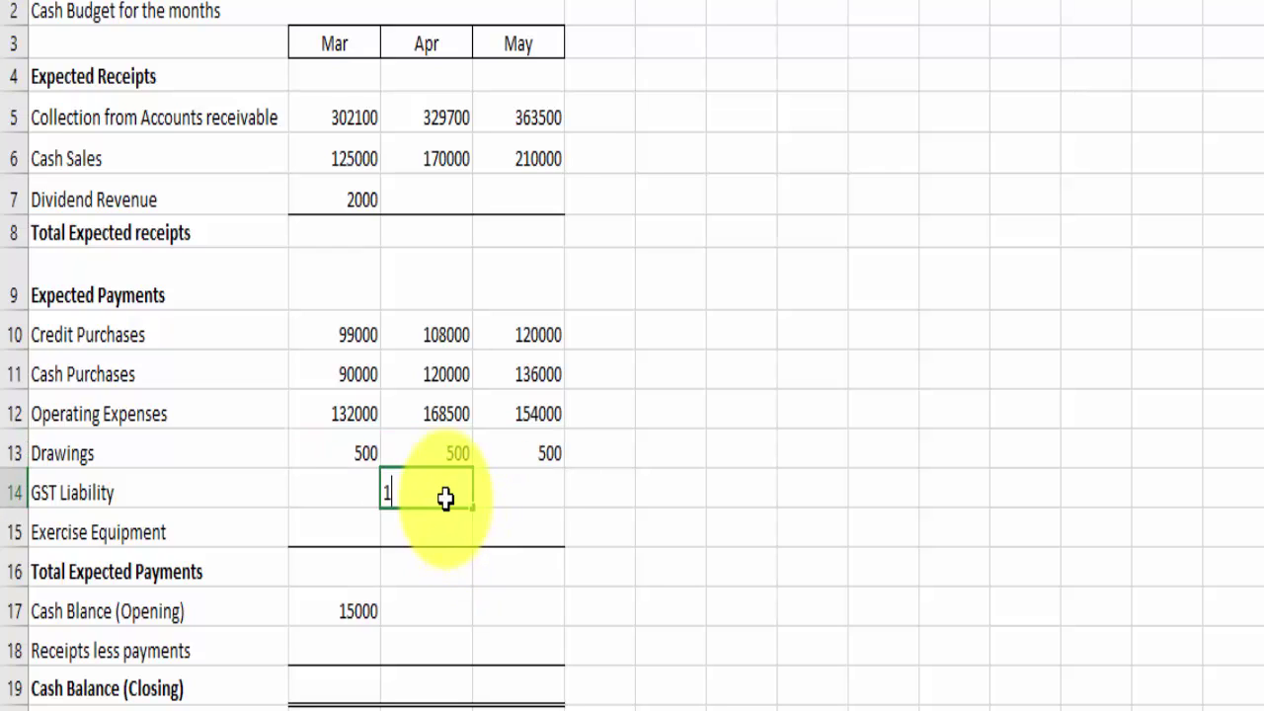
{"action": "key", "text": "Return"}
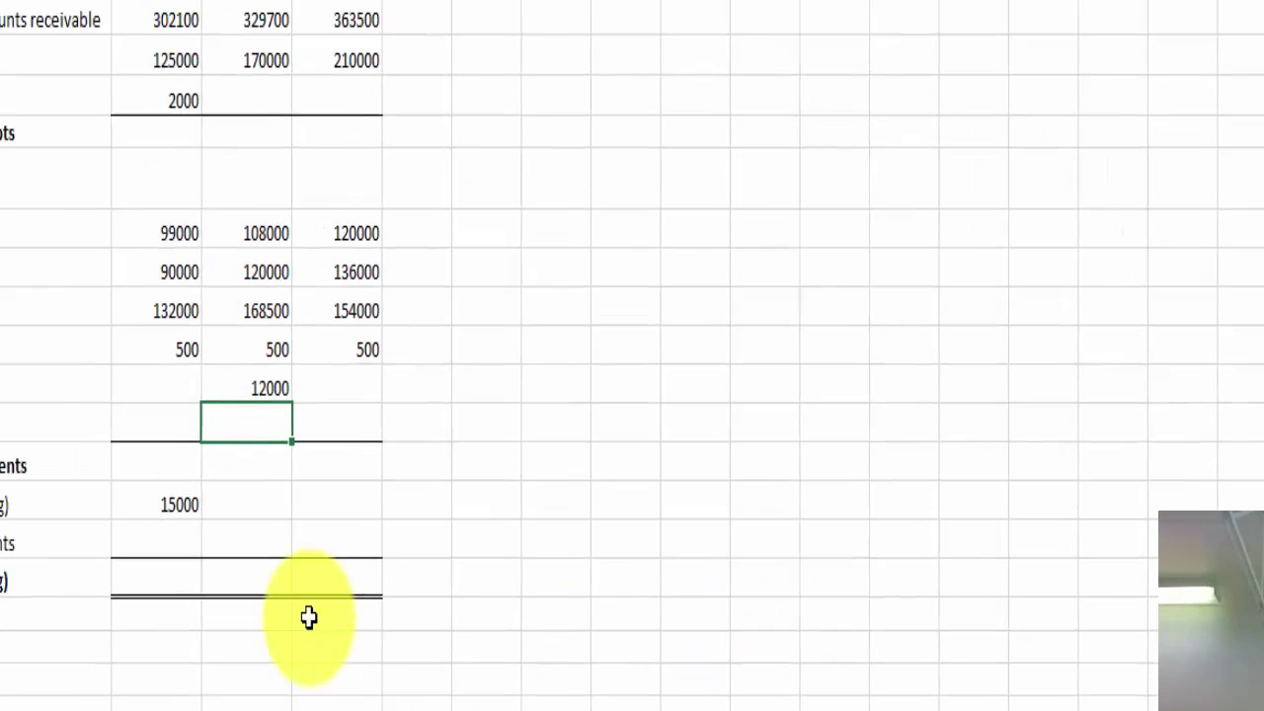
- Enter exercise equipment payments of 50000, 35000 and 15000 in B15:D15 and check the percentage split in the Word document
{"action": "left_click", "coordinate": [260, 487]}
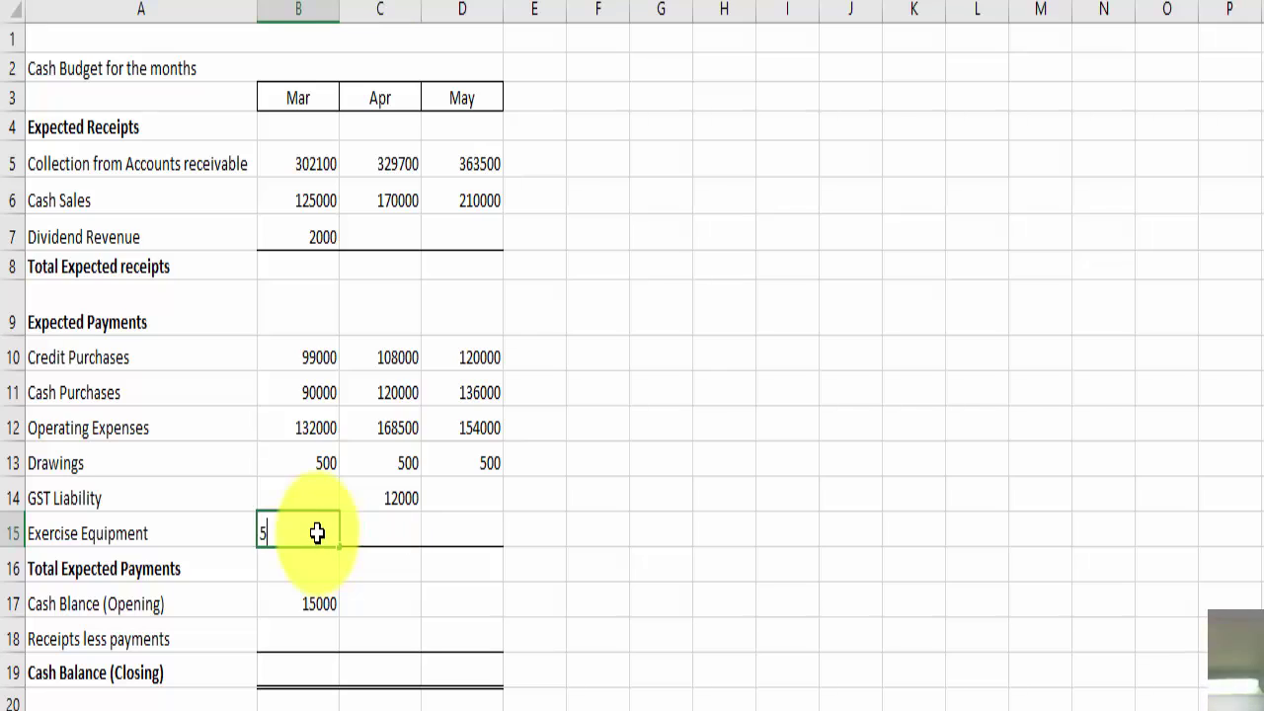
{"action": "key", "text": "Tab"}
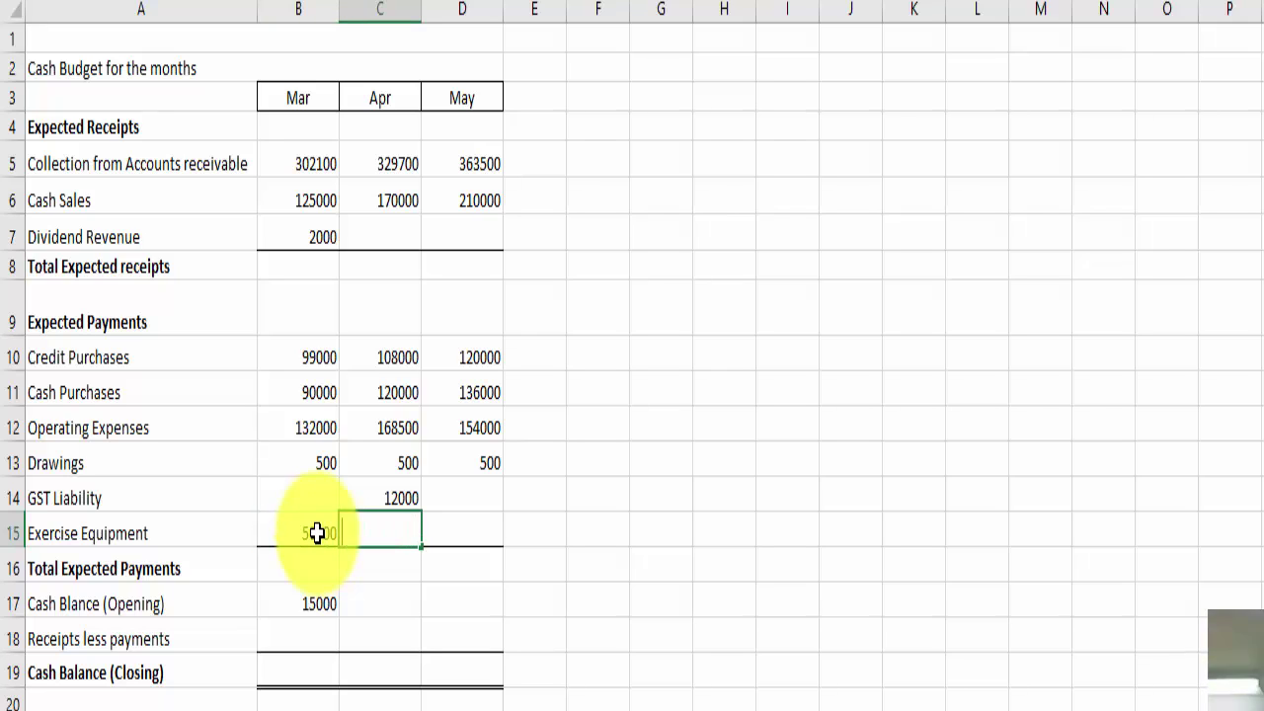
{"action": "key", "text": "Tab"}
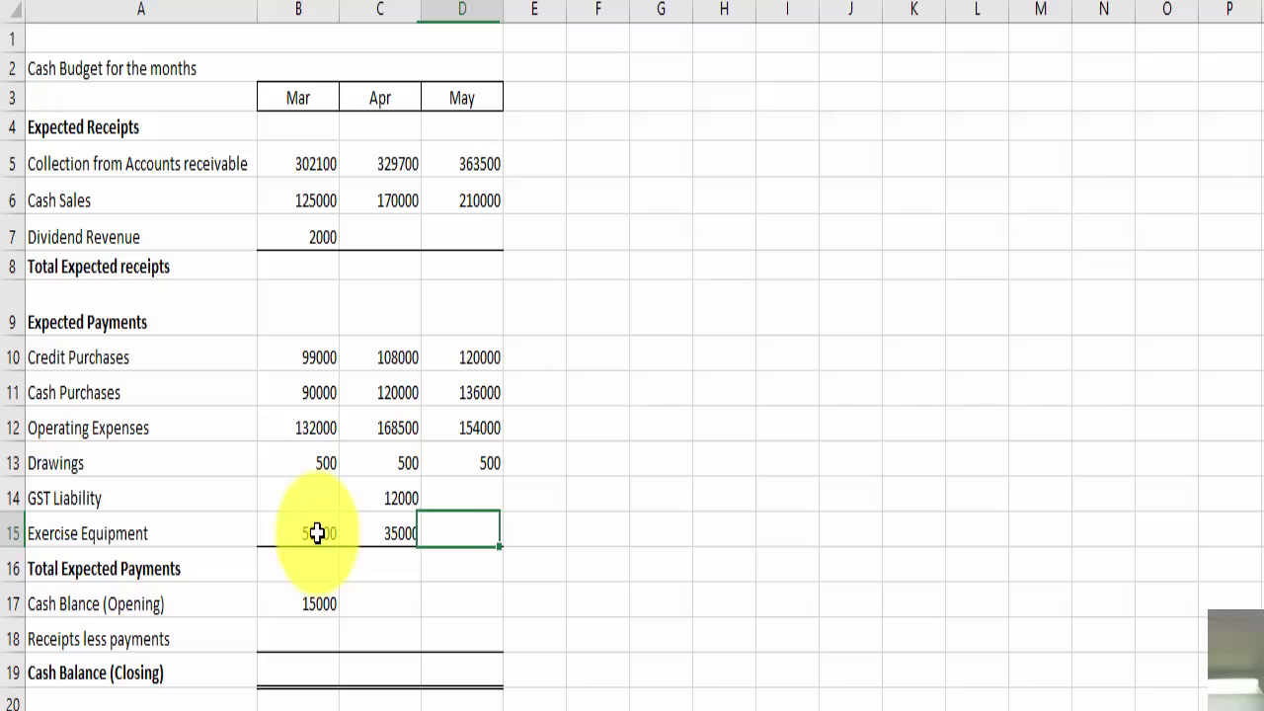
{"action": "type", "text": "1"}
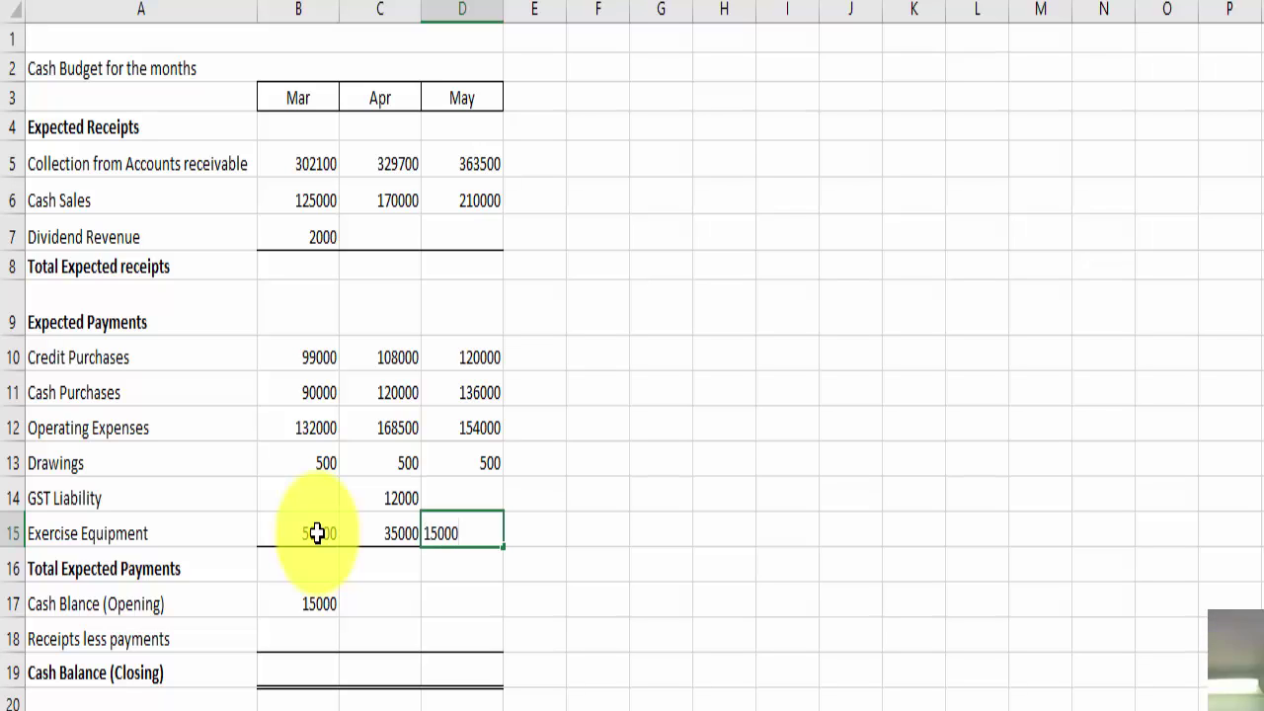
{"action": "type", "text": "5000"}
{"action": "key", "text": "Return"}
{"action": "key", "text": "alt+Tab"}
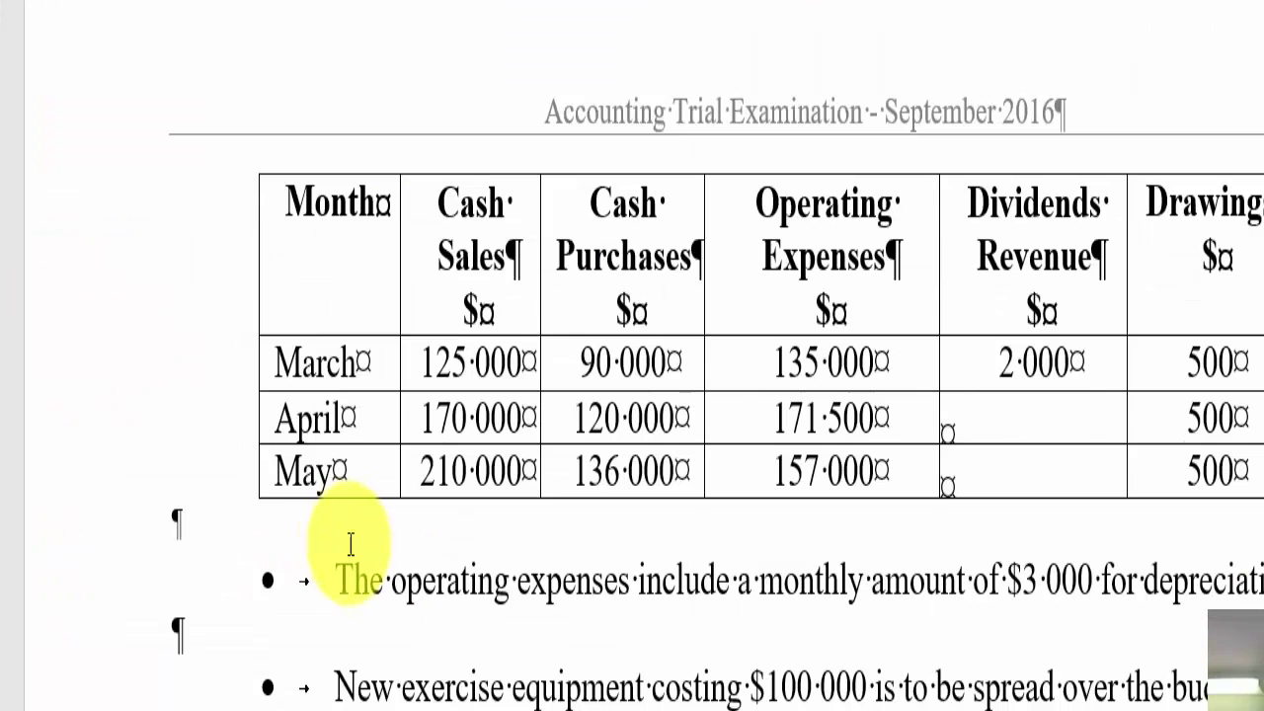
{"action": "scroll", "coordinate": [586, 513], "scroll_direction": "down", "scroll_amount": 3}
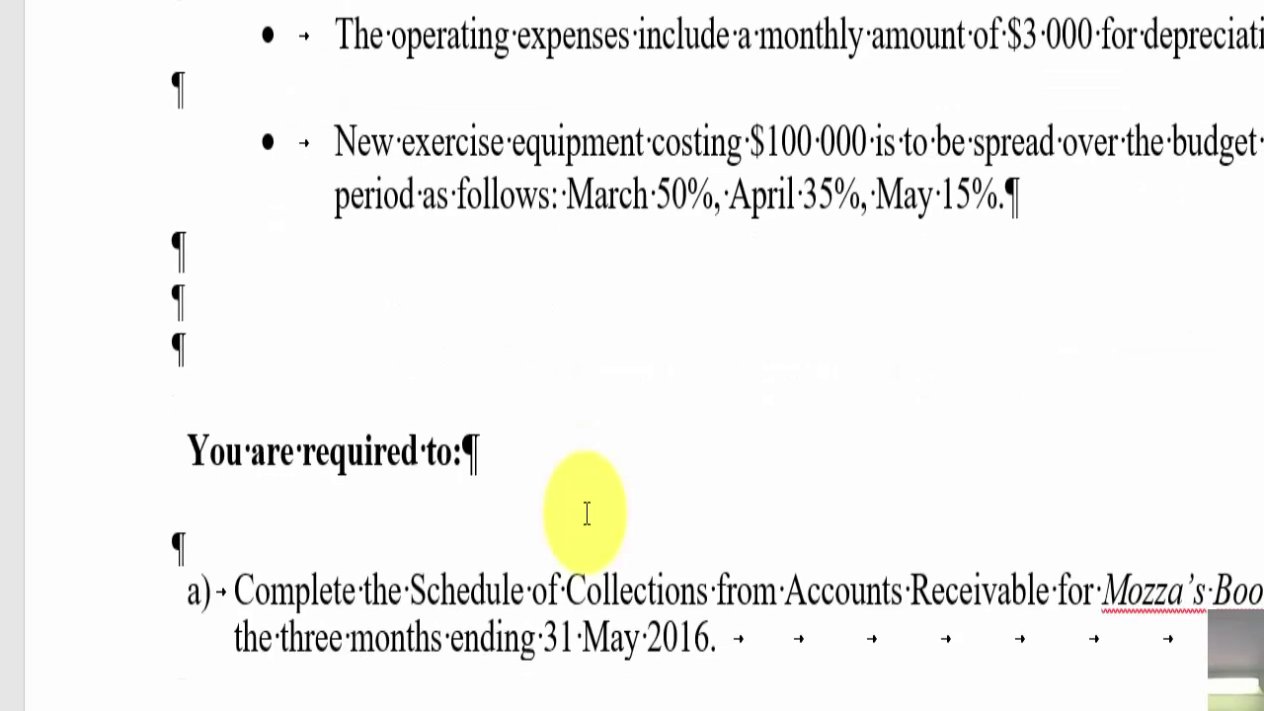
{"action": "key", "text": "alt+Tab"}
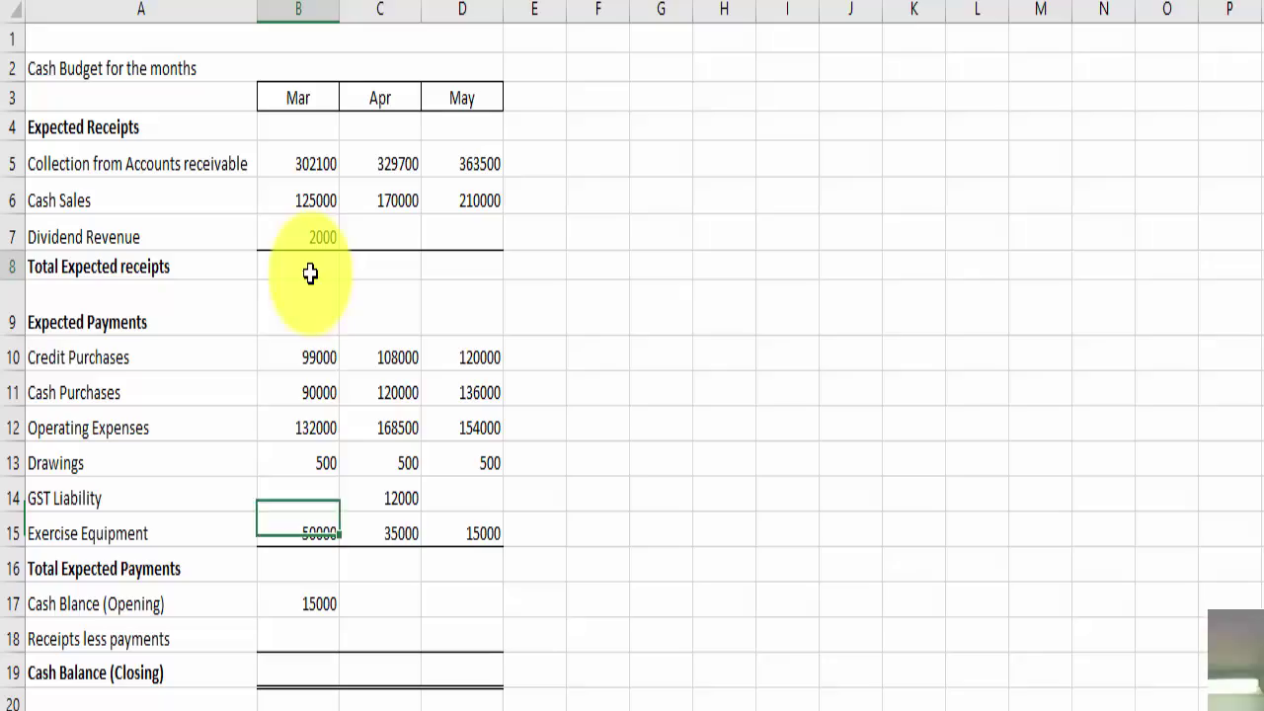
- In Excel, total the expected receipts in B8 with =SUM(B5:B7) and fill the formula across to D8
{"action": "left_click", "coordinate": [310, 273]}
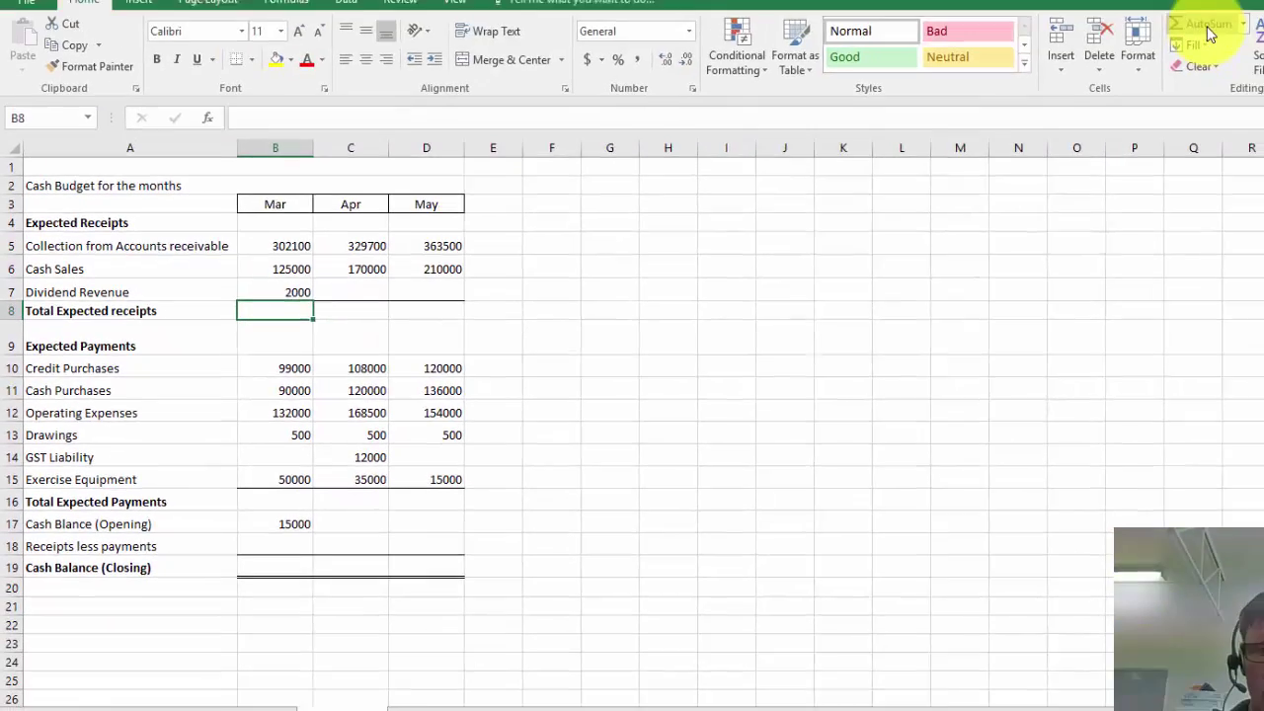
{"action": "left_click", "coordinate": [1207, 28]}
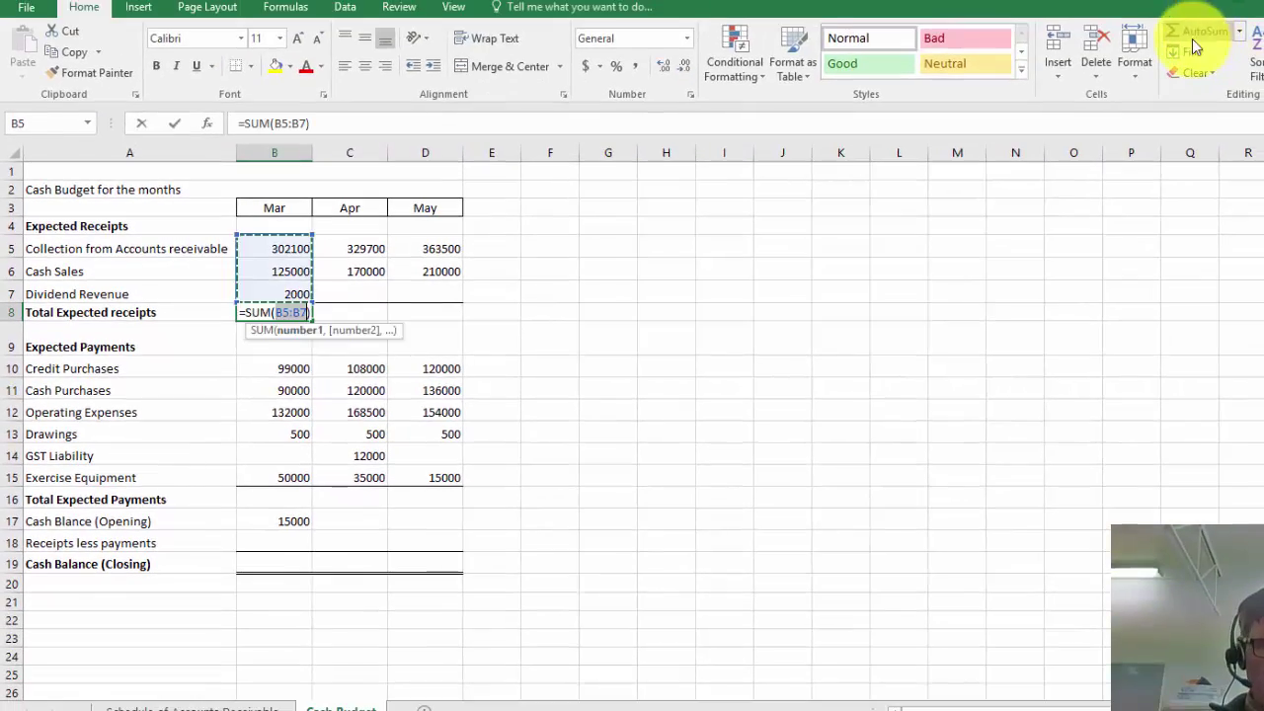
{"action": "key", "text": "Return"}
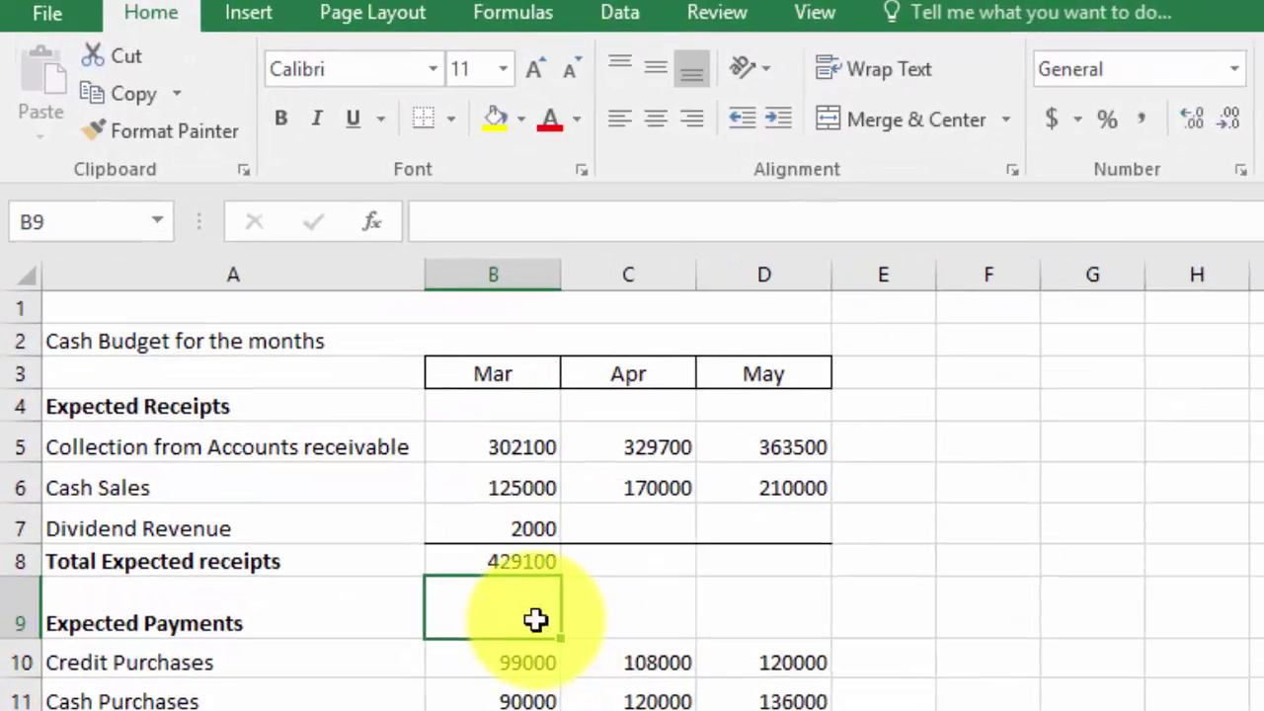
{"action": "left_click", "coordinate": [419, 435]}
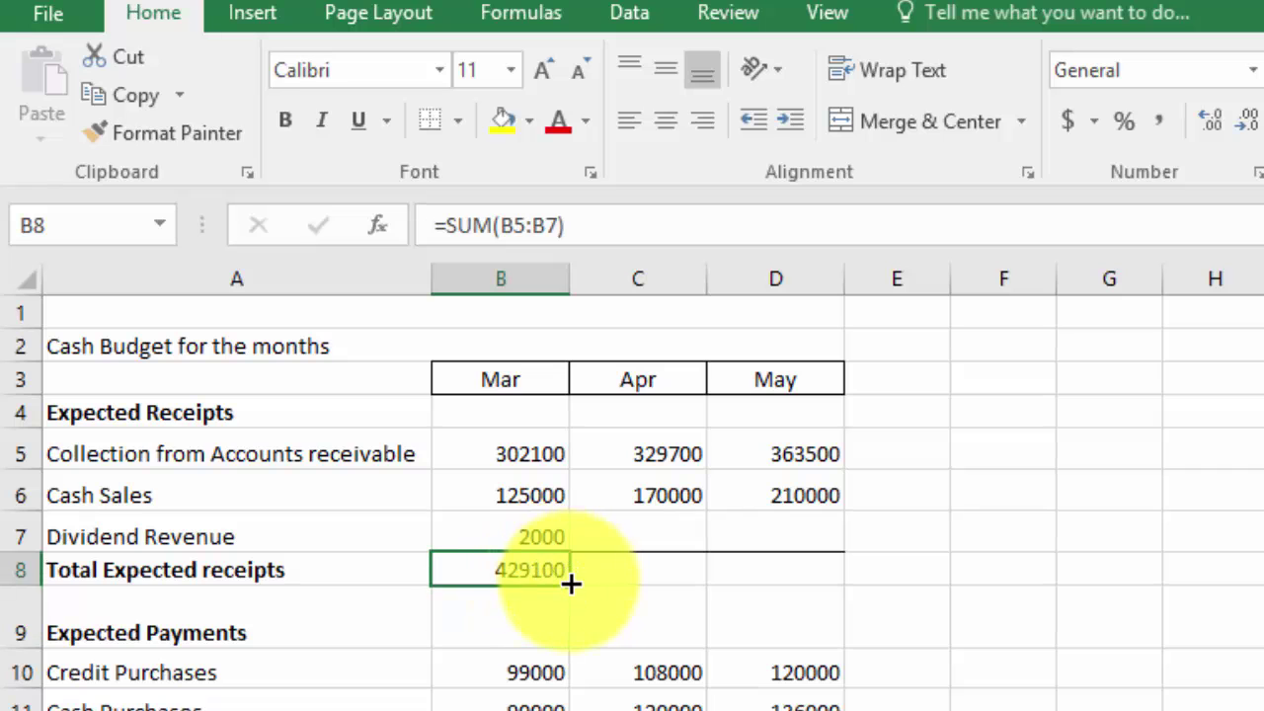
{"action": "left_click_drag", "start_coordinate": [570, 584], "coordinate": [802, 587]}
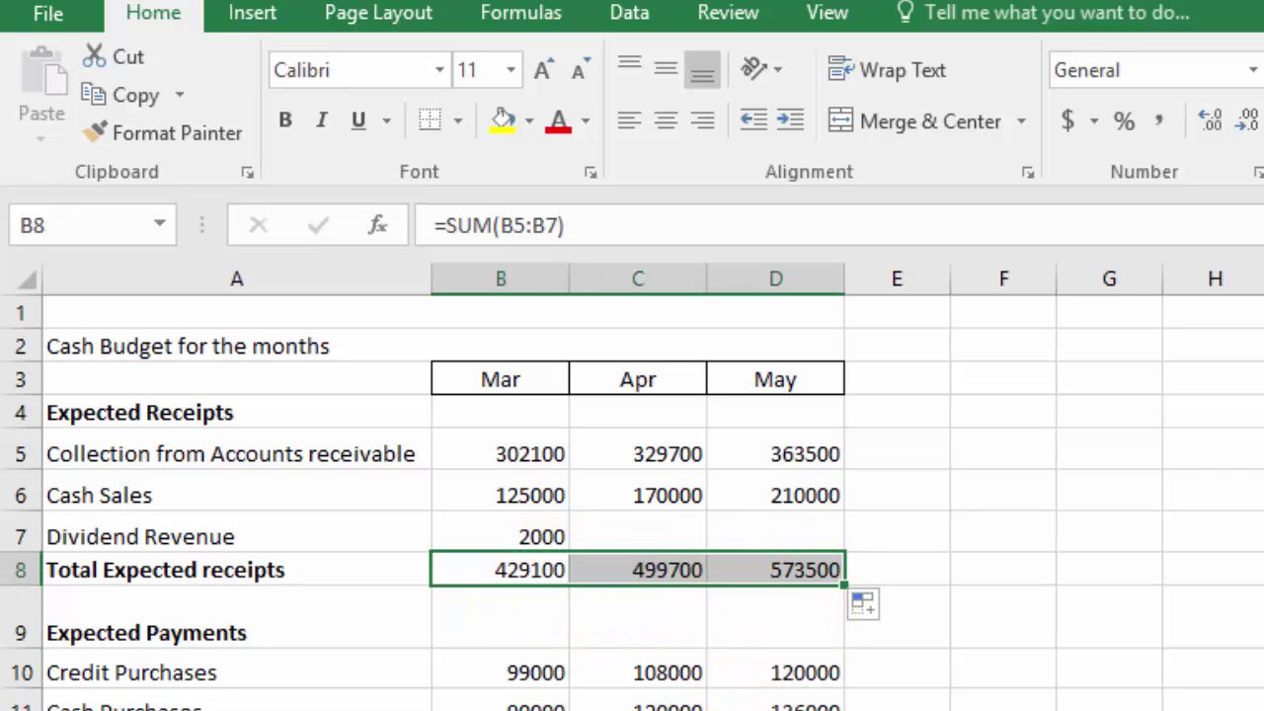
- Total the expected payments in B16 by summing B10:B15 and fill the formula across to D16
{"action": "left_click", "coordinate": [549, 698]}
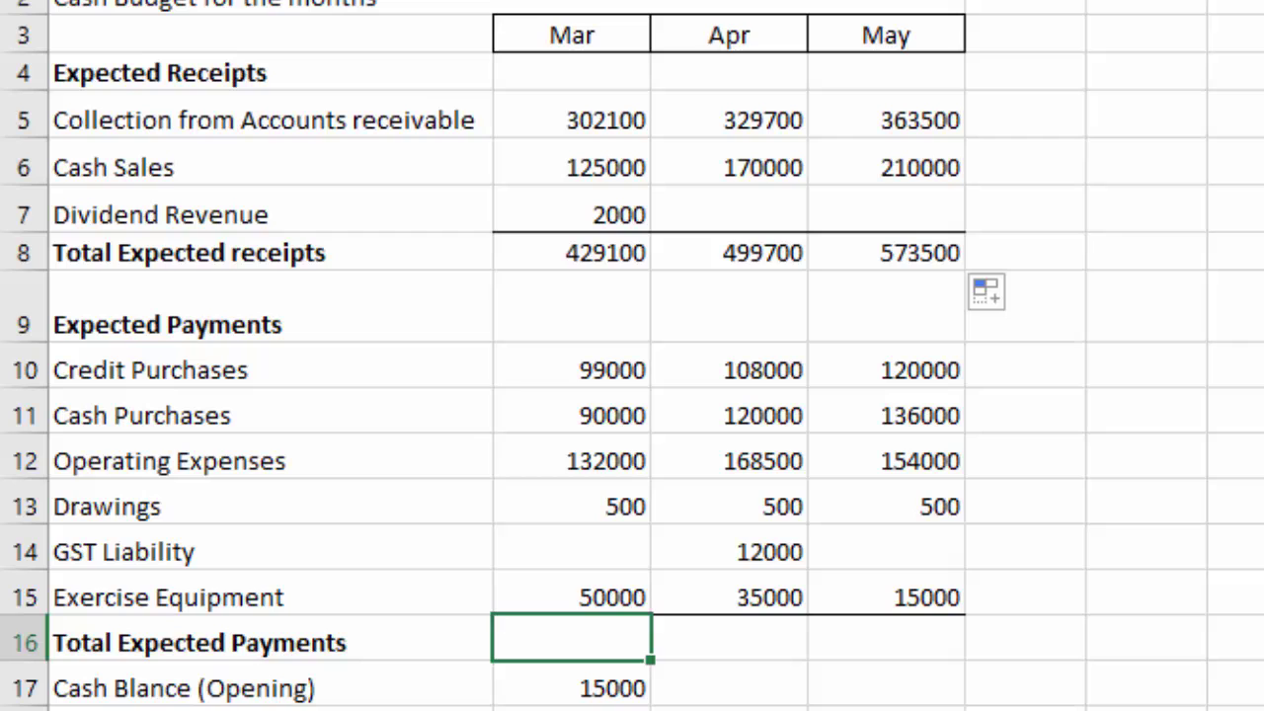
{"action": "key", "text": "alt+equal"}
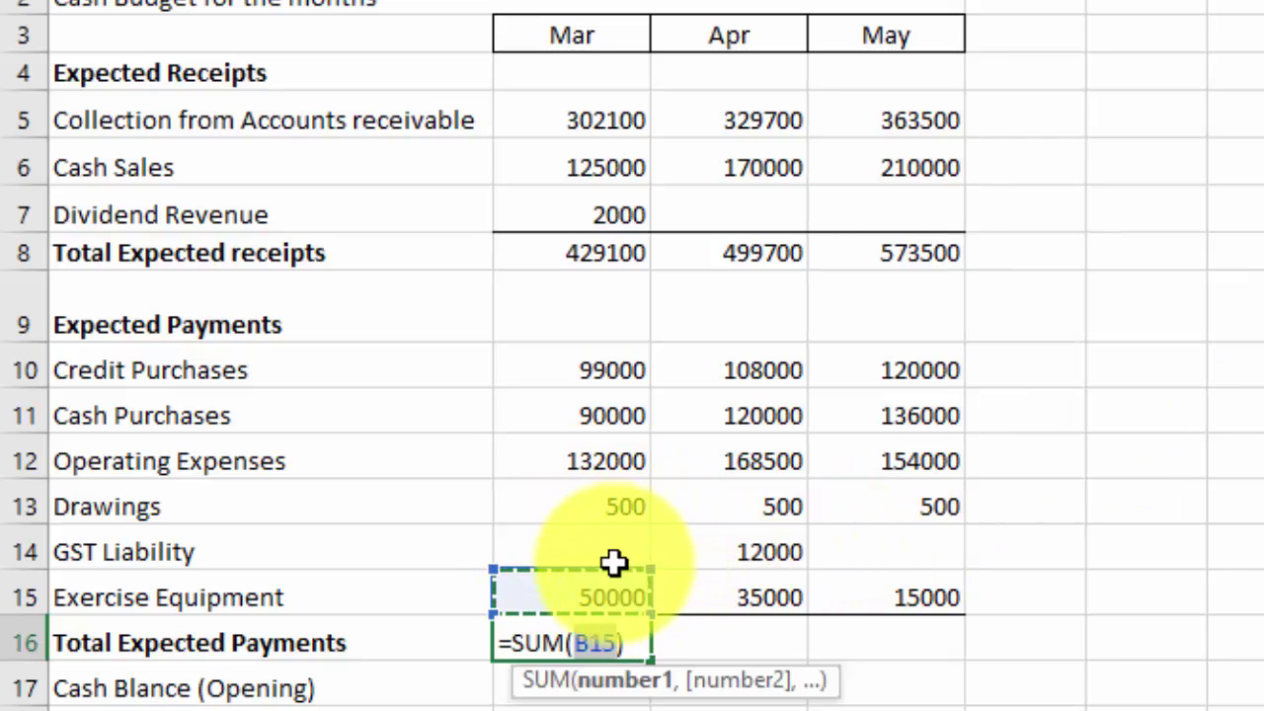
{"action": "left_click_drag", "start_coordinate": [623, 542], "coordinate": [620, 378]}
{"action": "key", "text": "Return"}
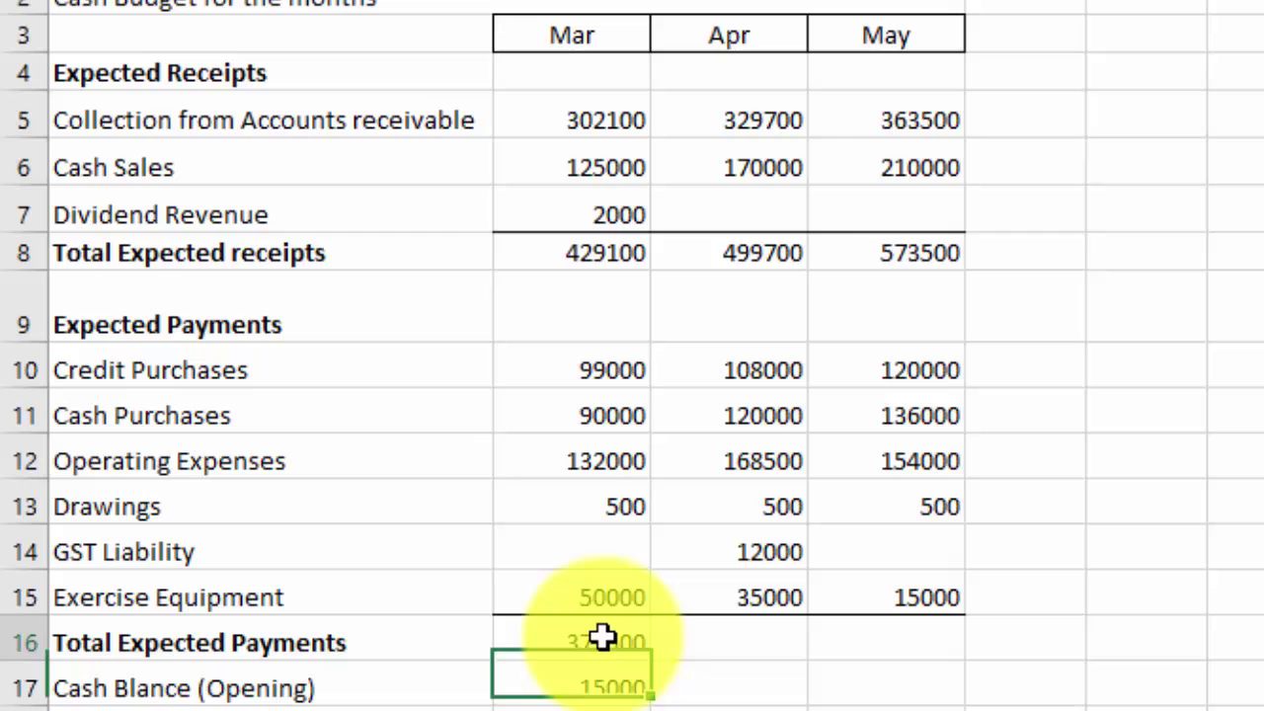
{"action": "left_click", "coordinate": [604, 642]}
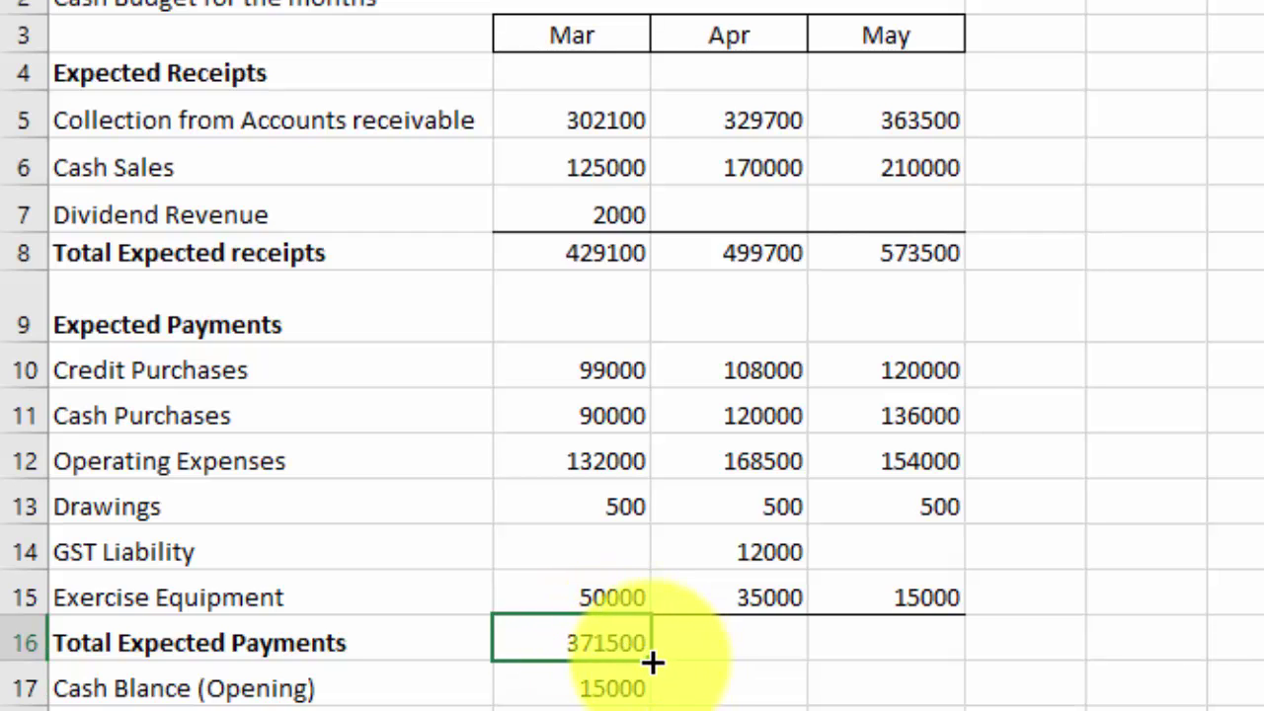
{"action": "left_click_drag", "start_coordinate": [650, 659], "coordinate": [907, 656]}
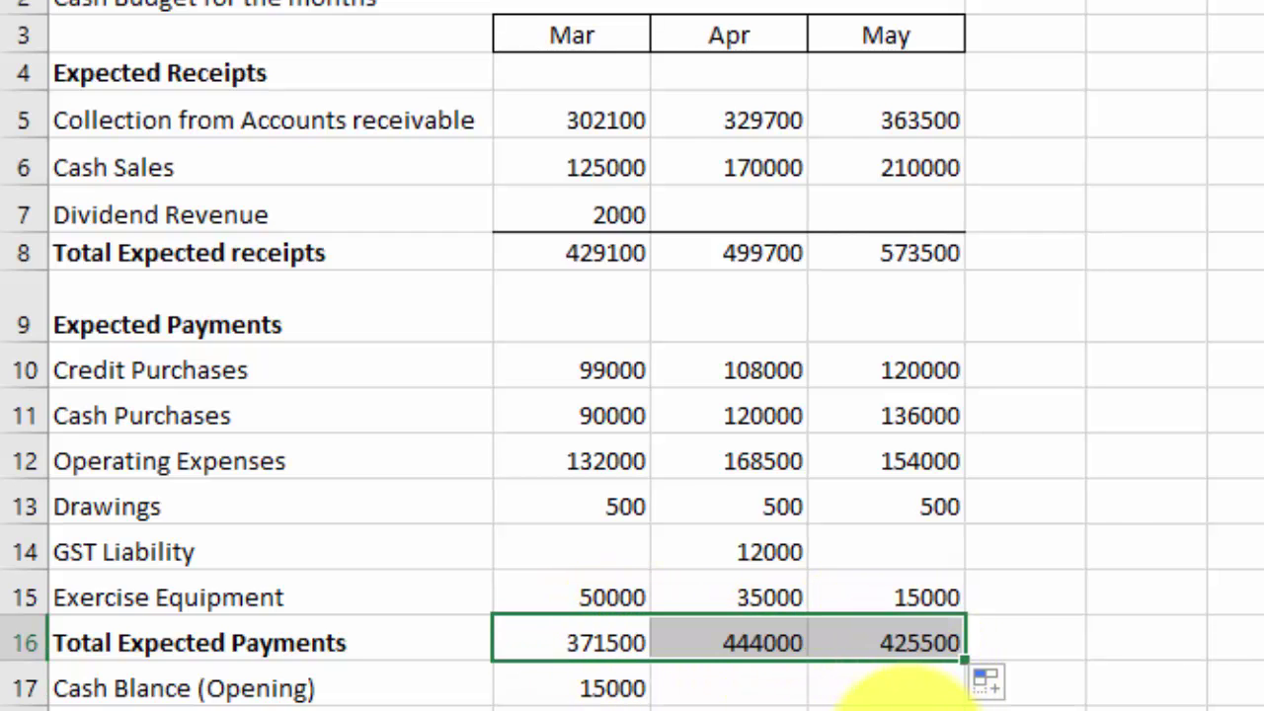
- Calculate March's receipts less payments in B18 with =B8-B16
{"action": "scroll", "coordinate": [609, 691], "scroll_direction": "down", "scroll_amount": 1}
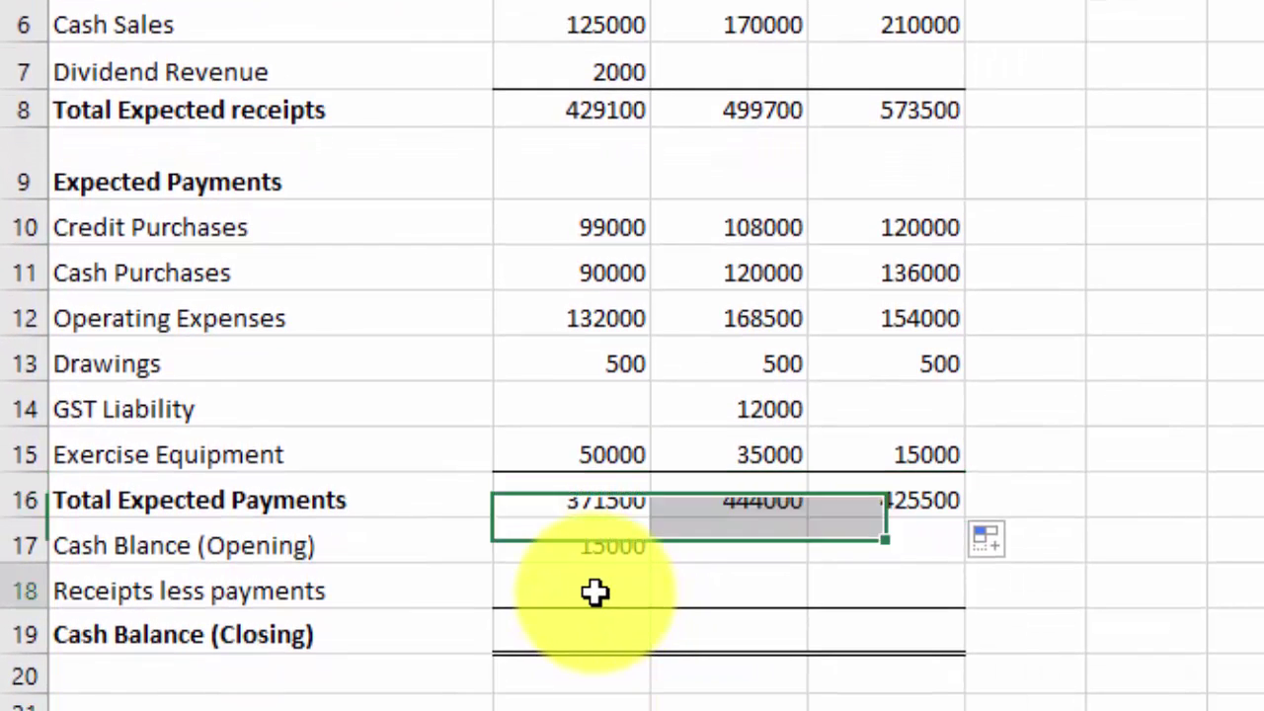
{"action": "left_click", "coordinate": [596, 591]}
{"action": "type", "text": "="}
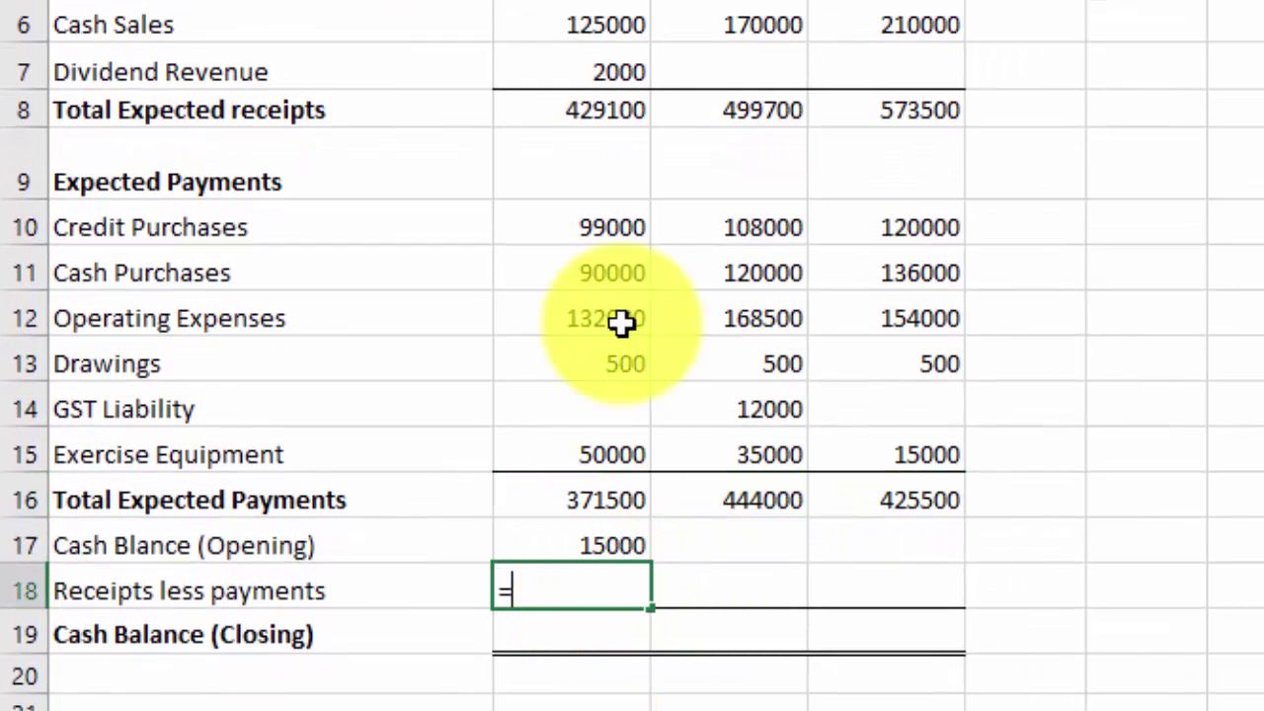
{"action": "left_click", "coordinate": [590, 117]}
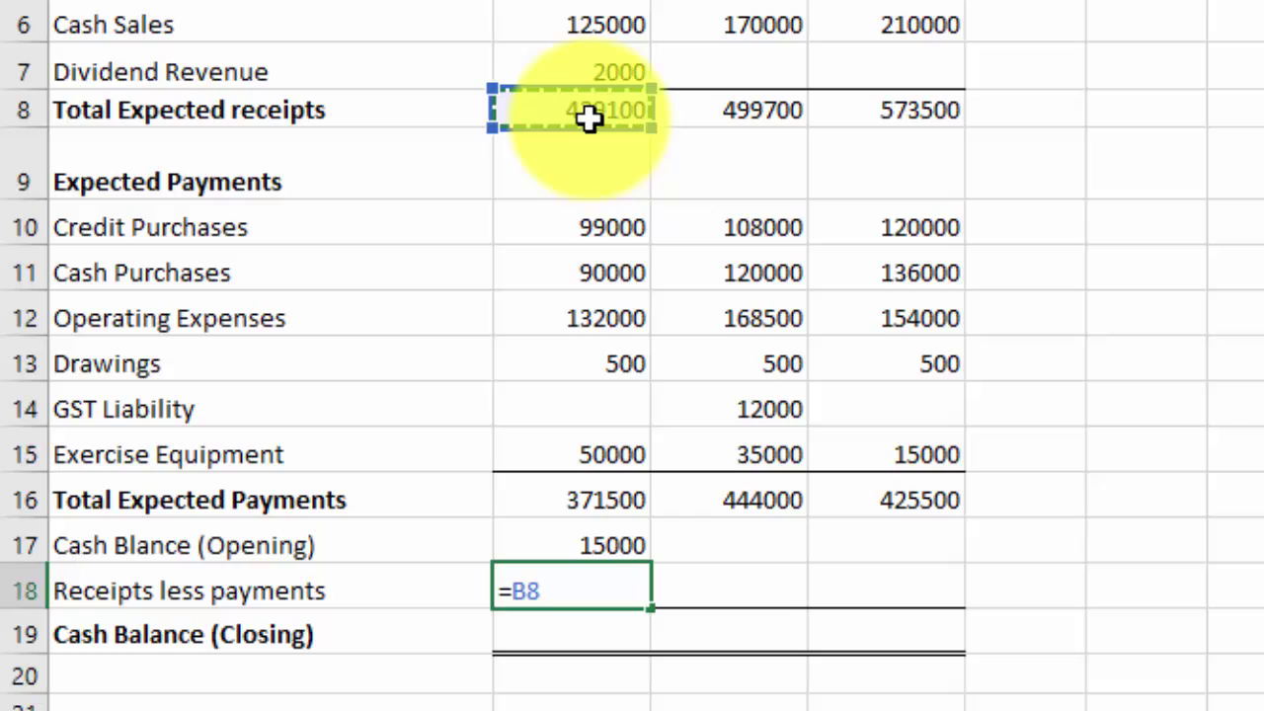
{"action": "type", "text": "-"}
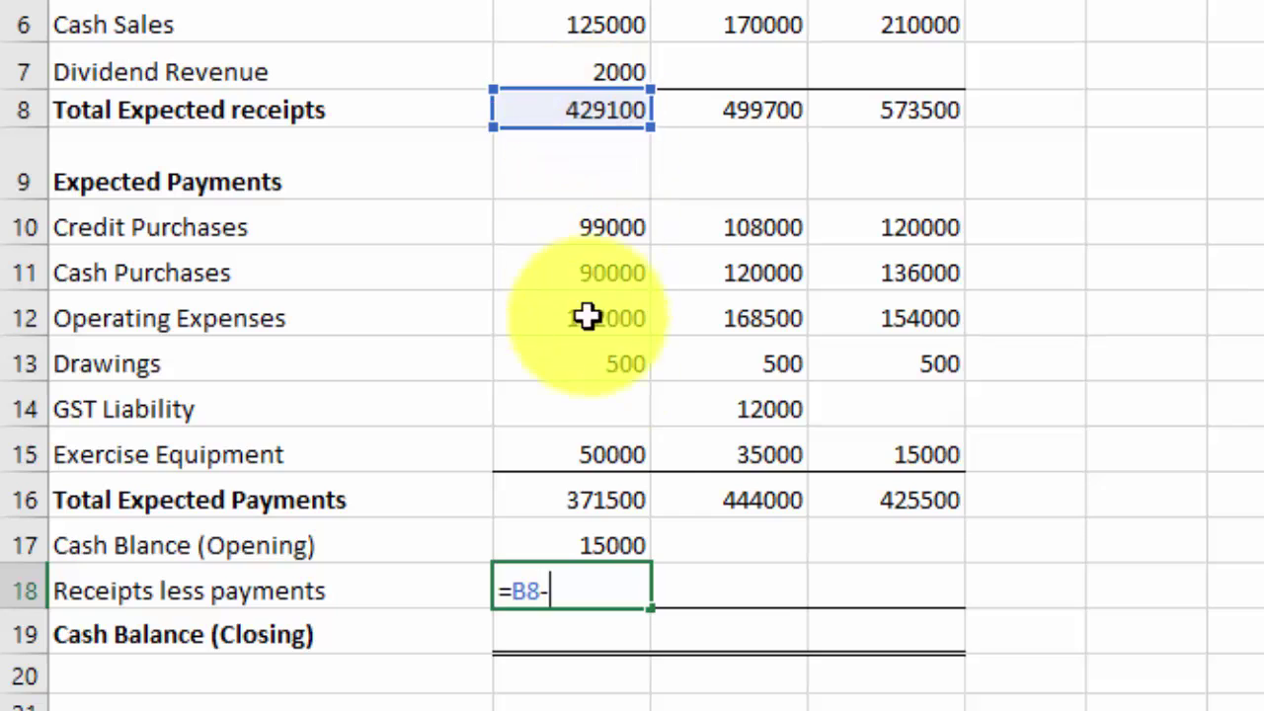
{"action": "left_click", "coordinate": [609, 496]}
{"action": "key", "text": "Return"}
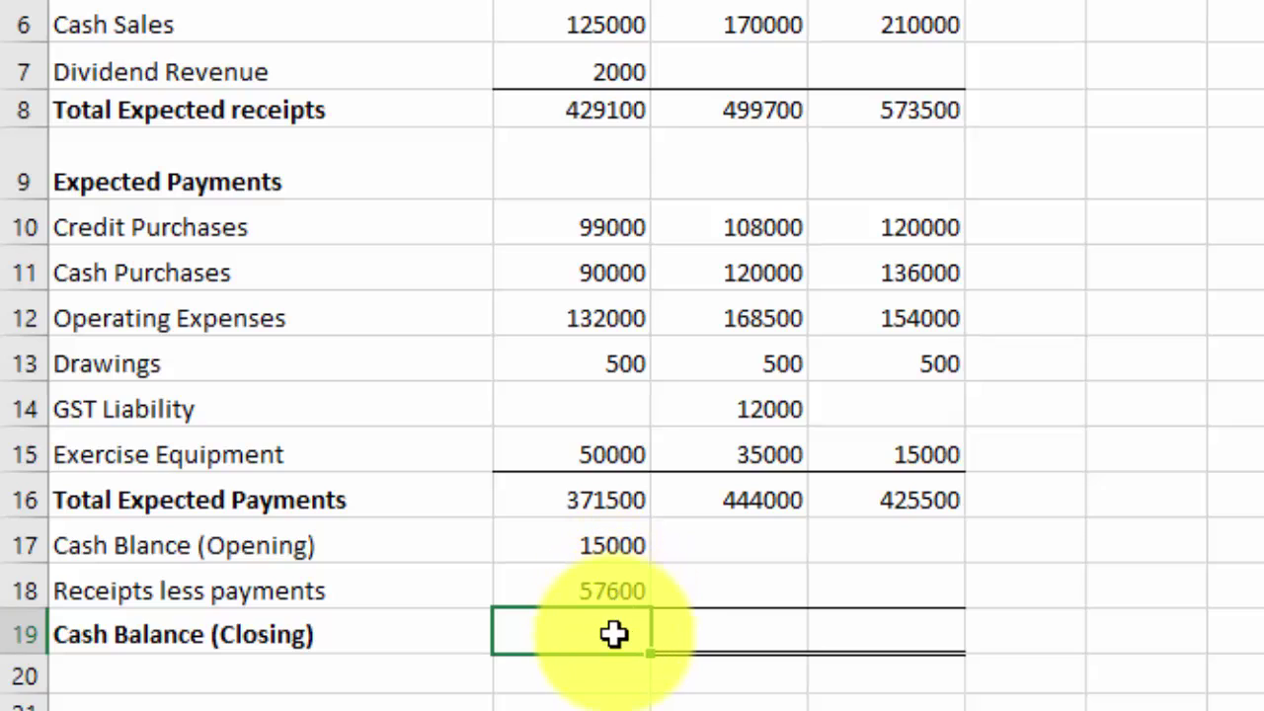
- Calculate March's closing cash balance in B19 with =B17+B18
{"action": "type", "text": "="}
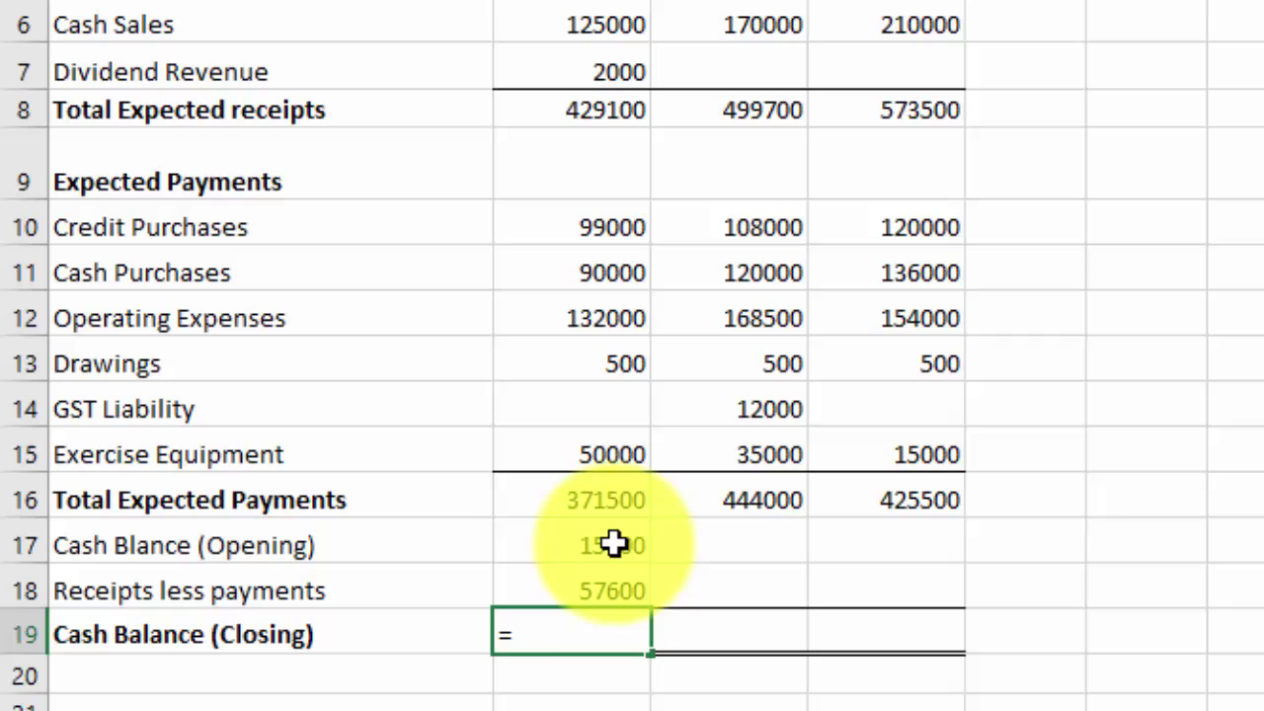
{"action": "left_click", "coordinate": [614, 544]}
{"action": "type", "text": "+"}
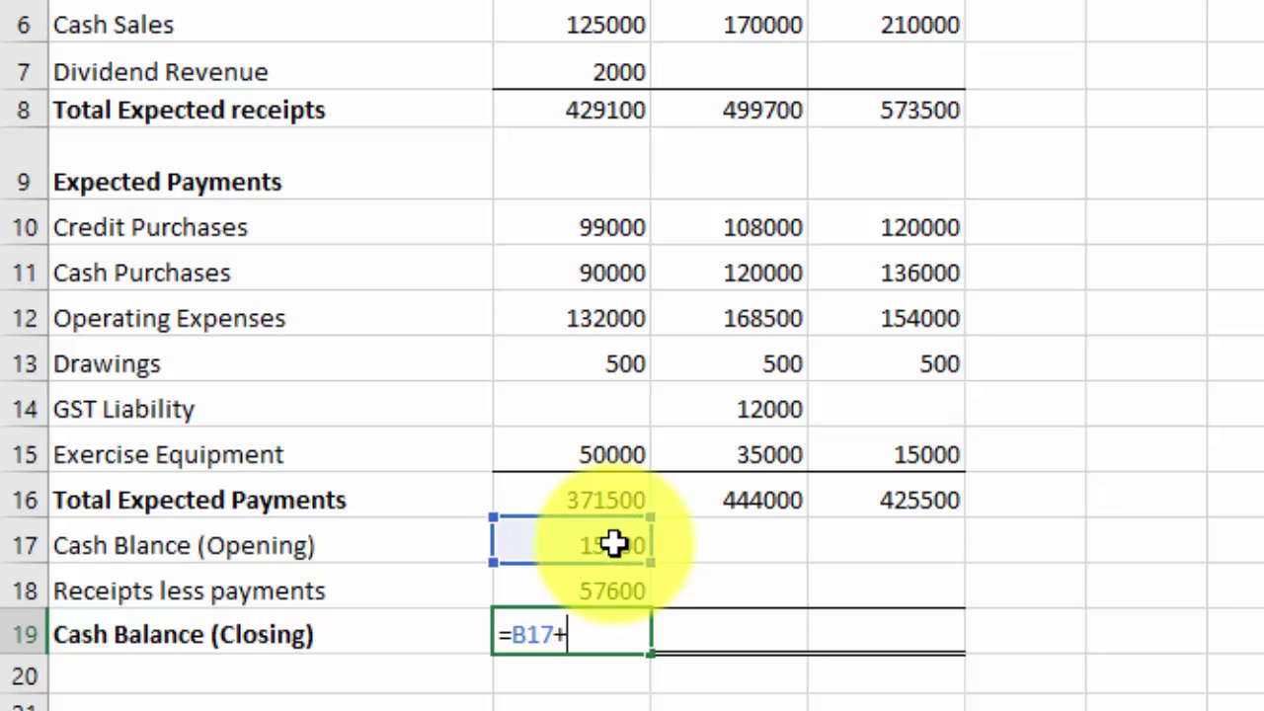
{"action": "left_click", "coordinate": [589, 591]}
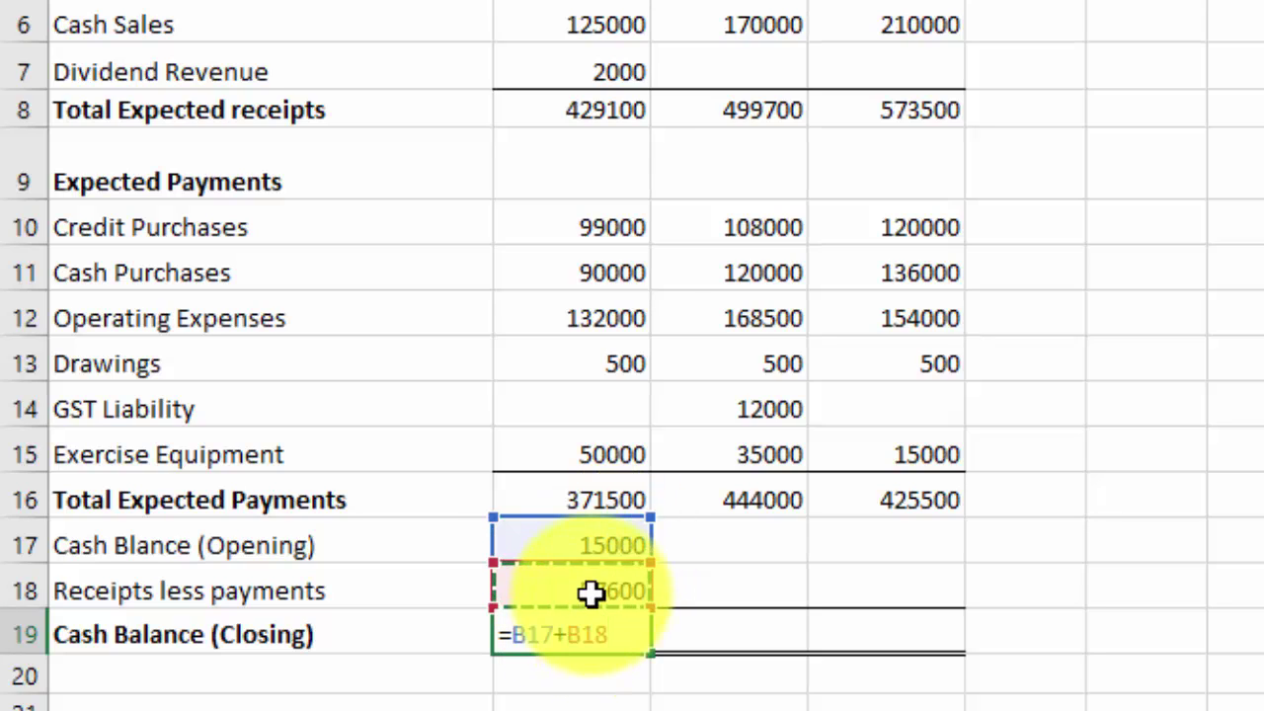
{"action": "key", "text": "Return"}
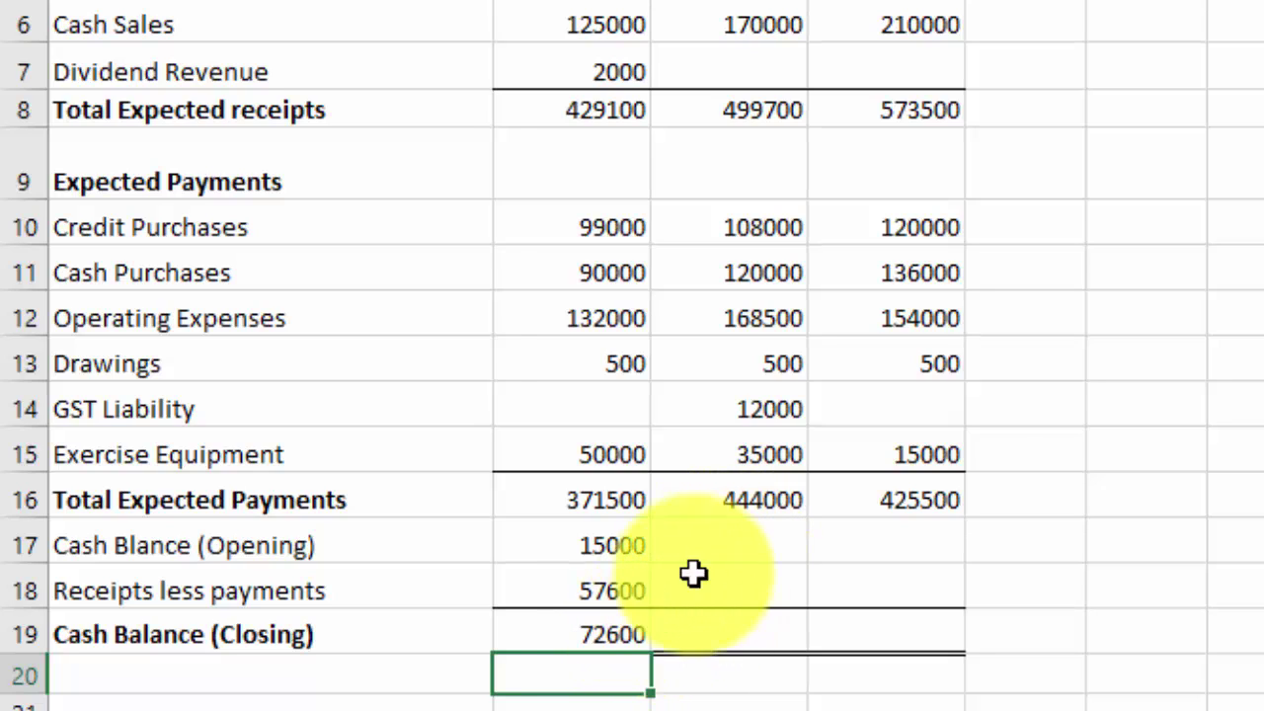
{"action": "key", "text": "Up"}
- Link April's opening cash balance in C17 to March's closing balance with =B19
{"action": "left_click", "coordinate": [741, 542]}
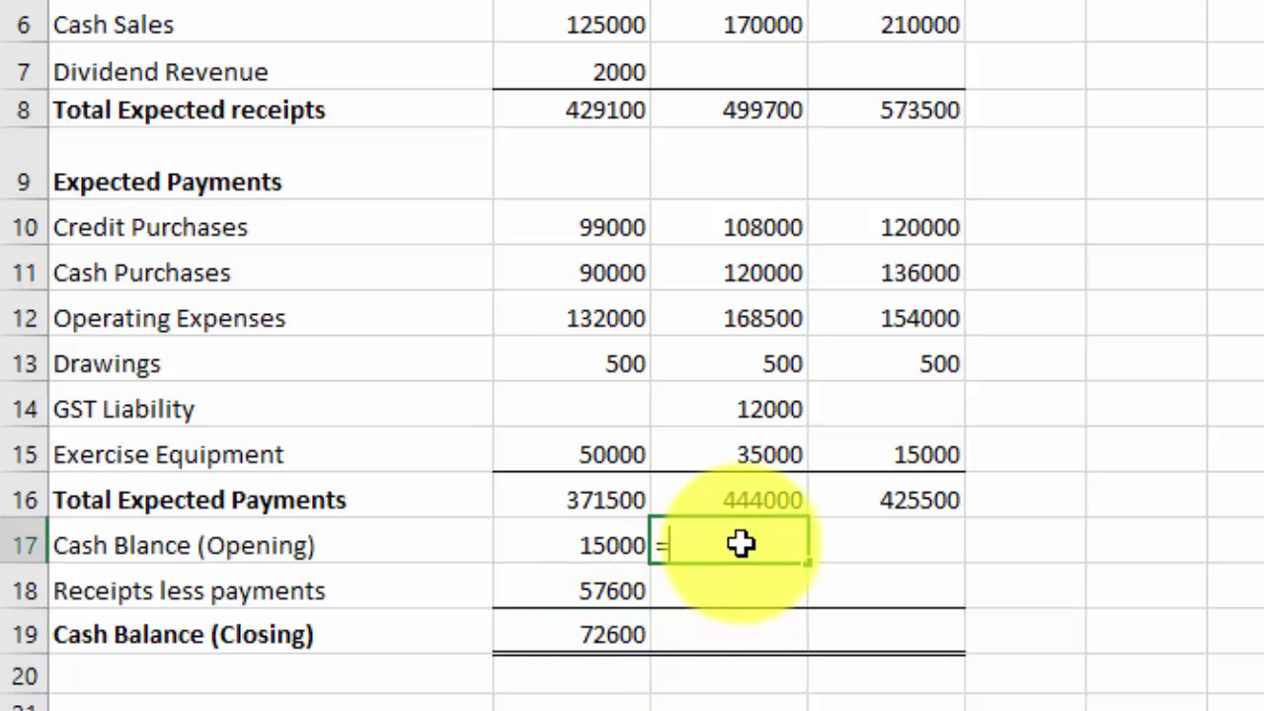
{"action": "type", "text": "="}
{"action": "left_click", "coordinate": [603, 637]}
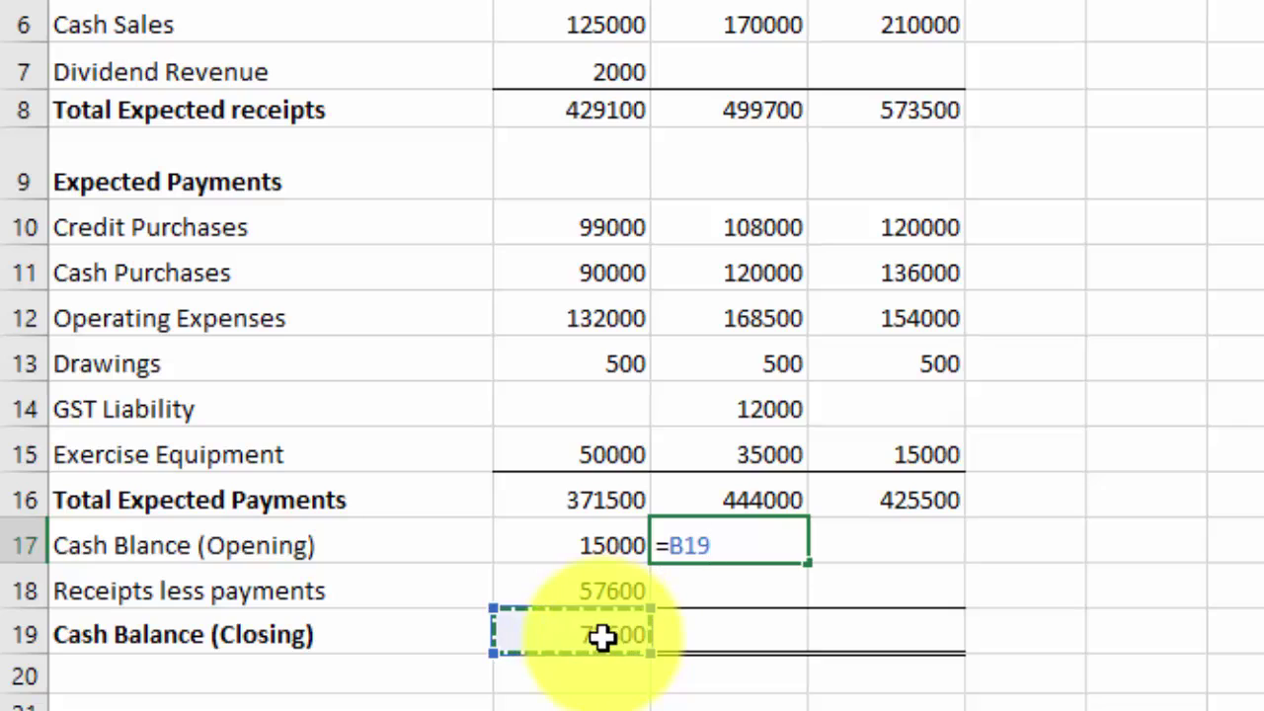
{"action": "key", "text": "Return"}
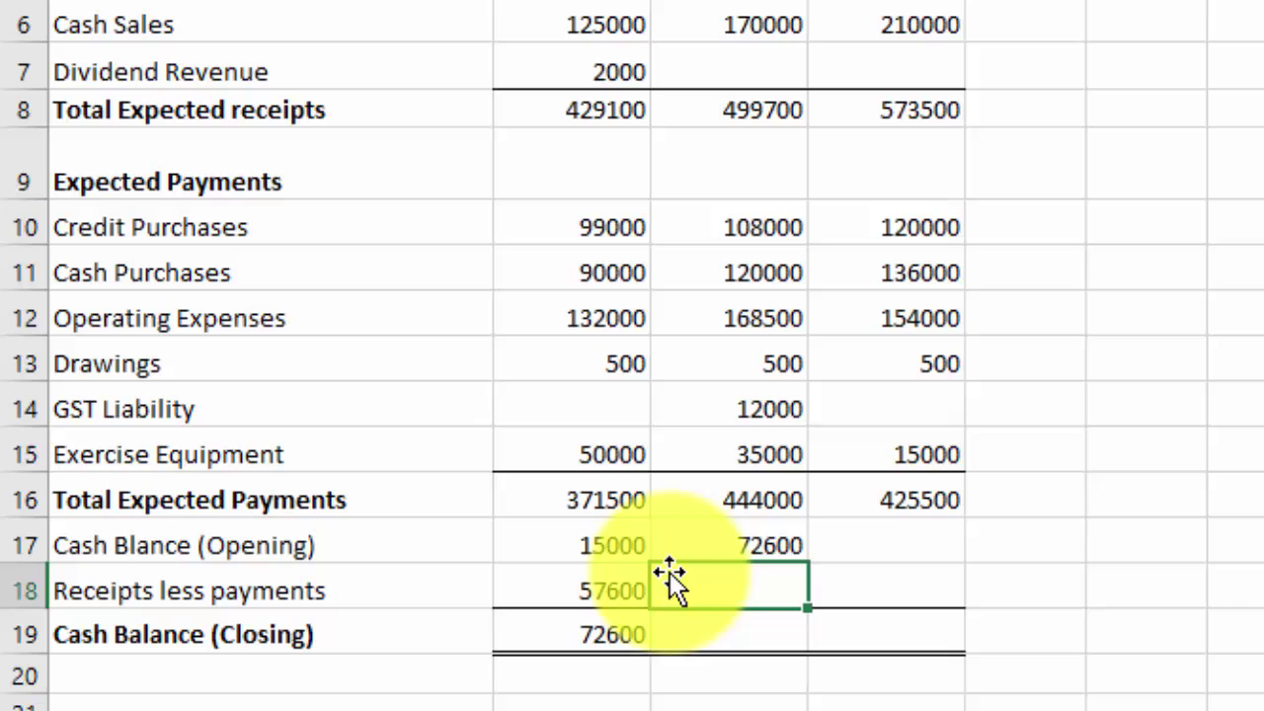
- Fill the opening balance formula from C17 to D17 and the formulas in B18:B19 across to column D
{"action": "left_click", "coordinate": [762, 549]}
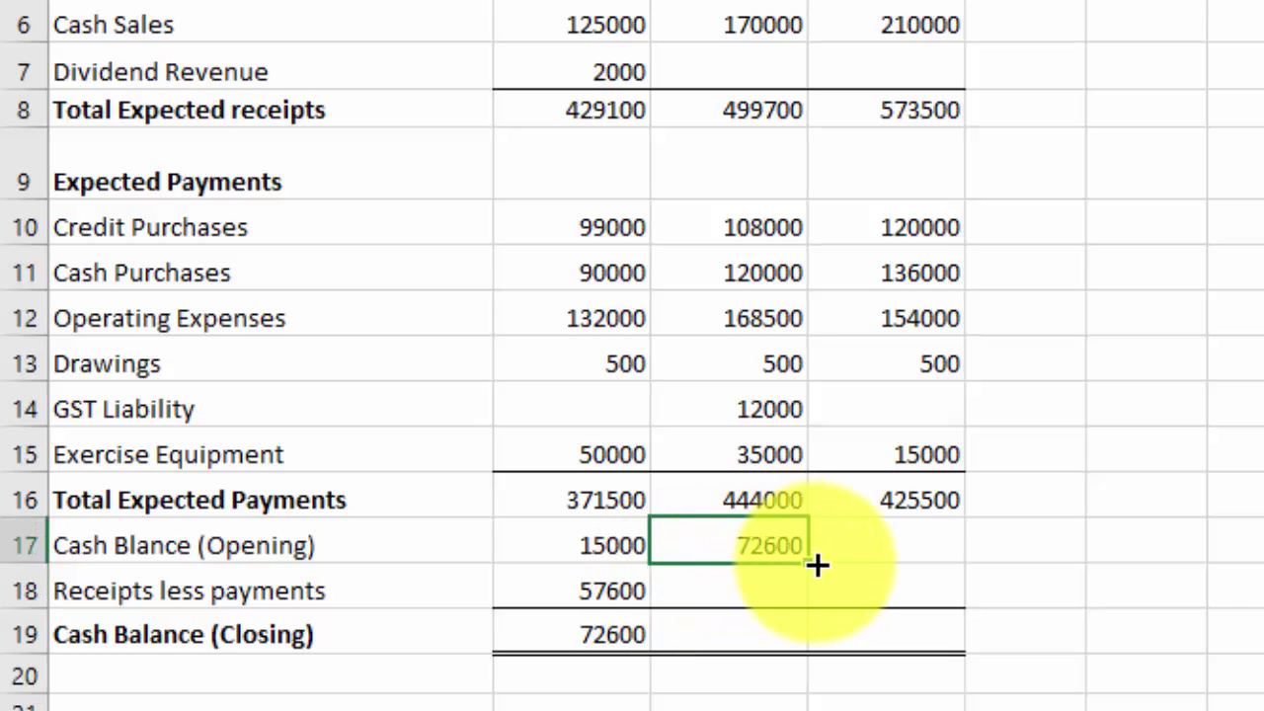
{"action": "left_click_drag", "start_coordinate": [818, 564], "coordinate": [939, 556]}
{"action": "left_click", "coordinate": [627, 610]}
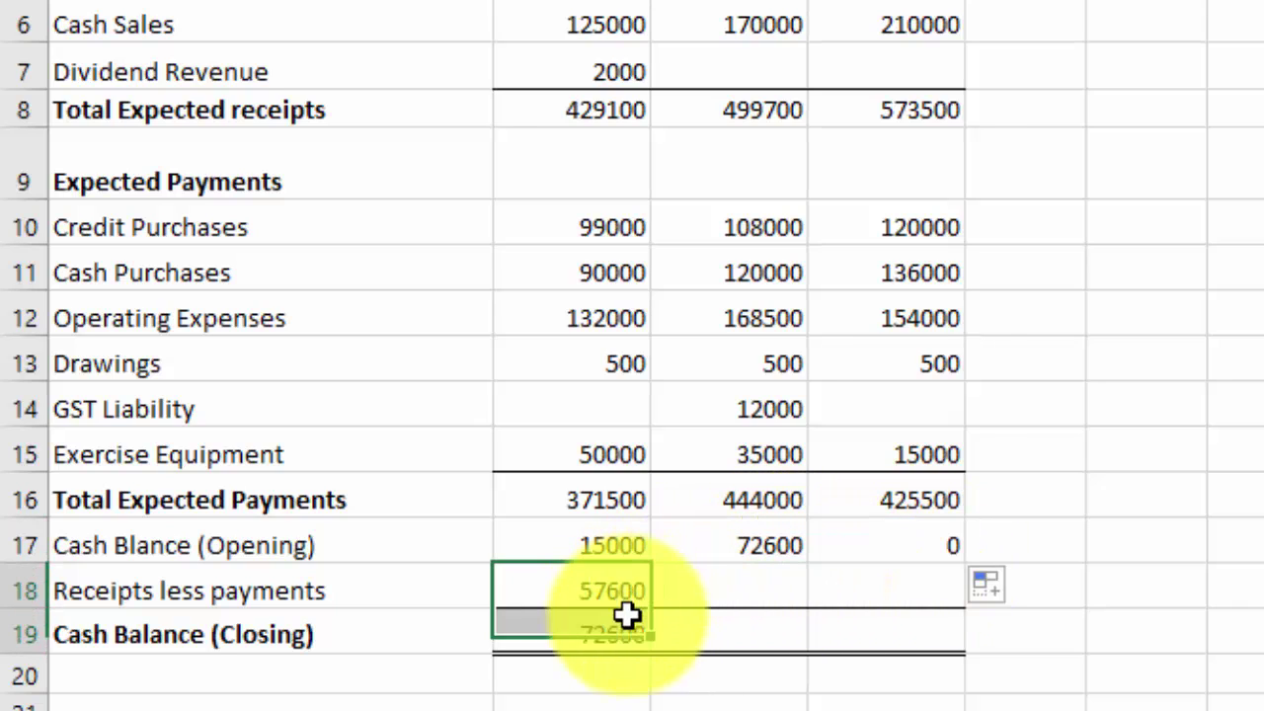
{"action": "left_click_drag", "start_coordinate": [628, 614], "coordinate": [928, 658]}
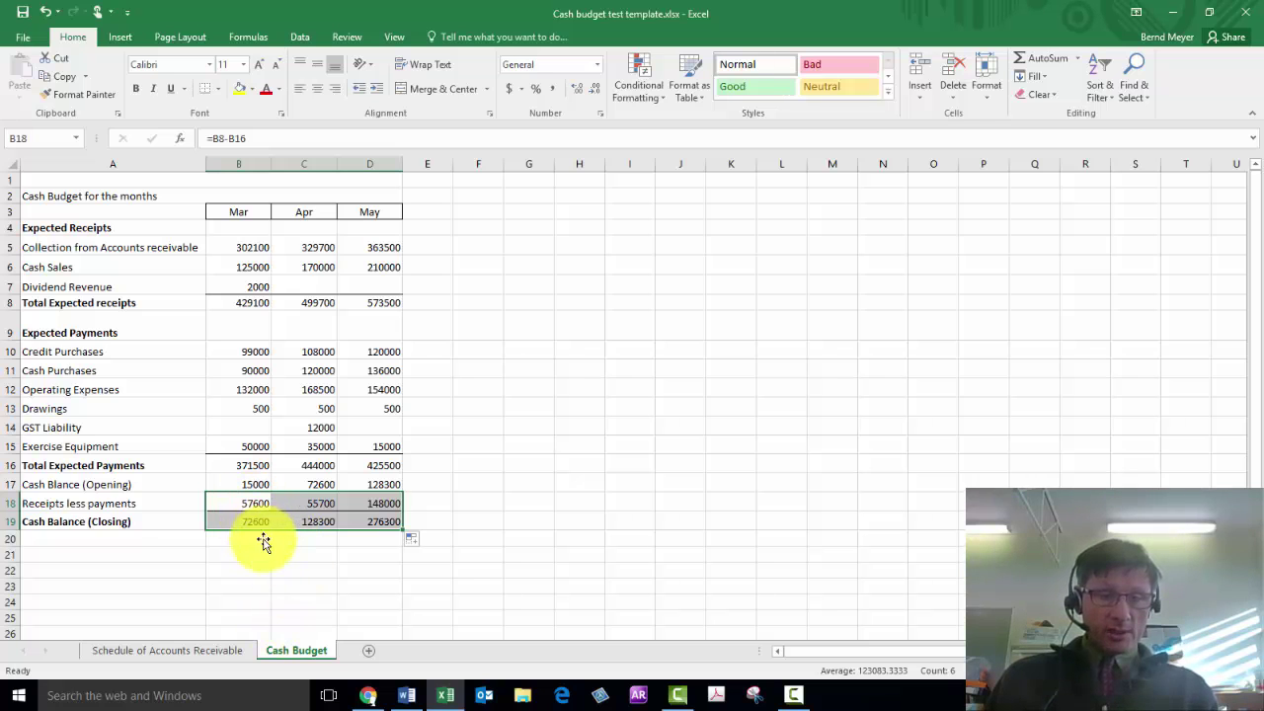
- Examine the formula for March collections from February credit sales in C5 of the Schedule of Accounts Receivable sheet
{"action": "left_click", "coordinate": [225, 647]}
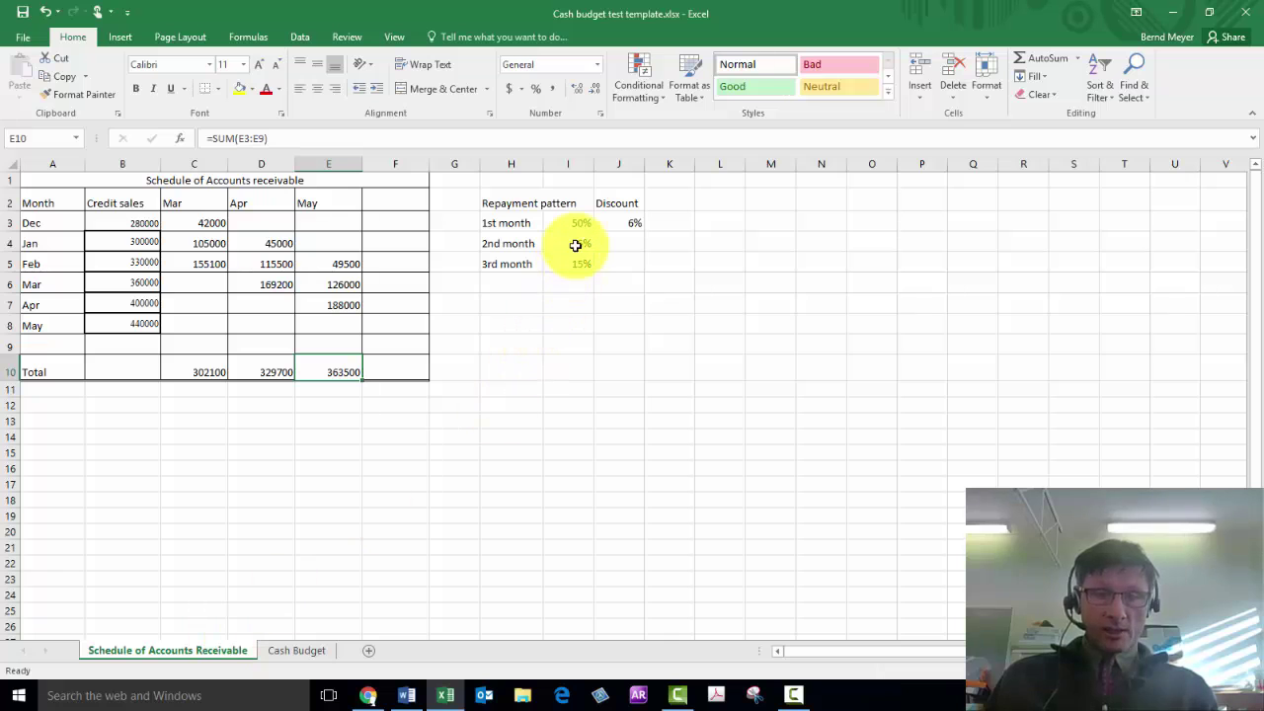
{"action": "left_click", "coordinate": [206, 266]}
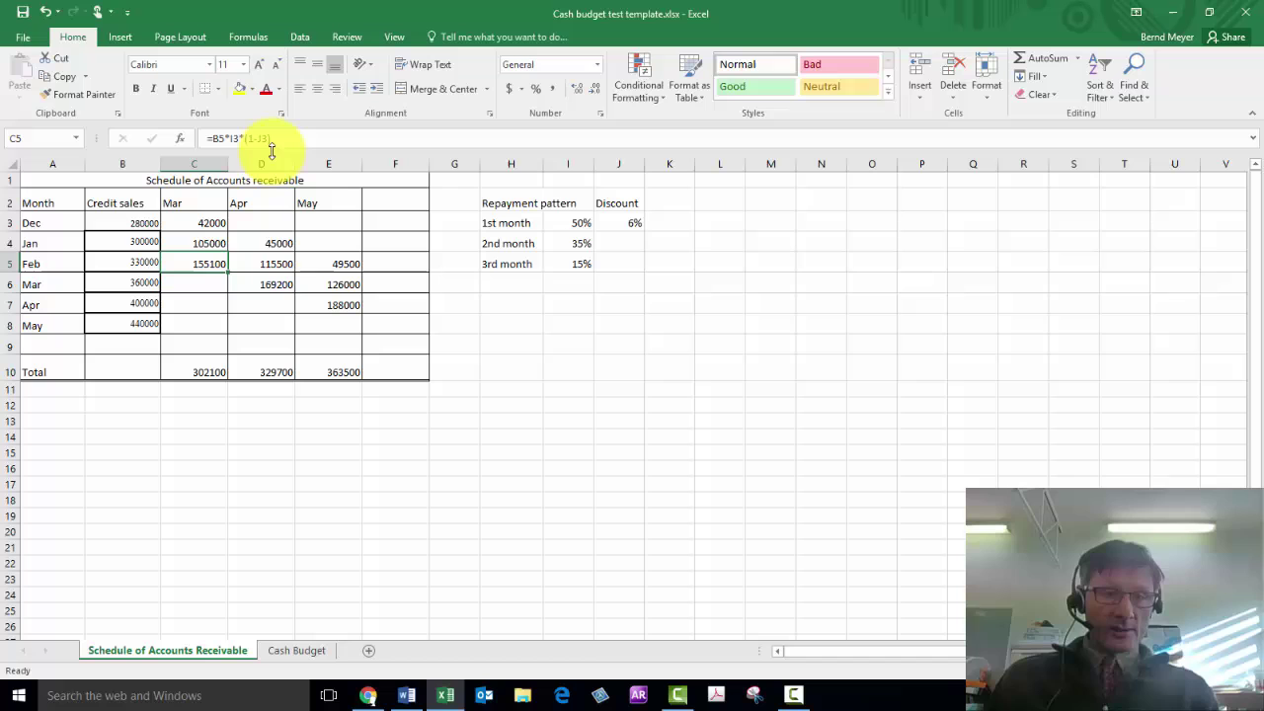